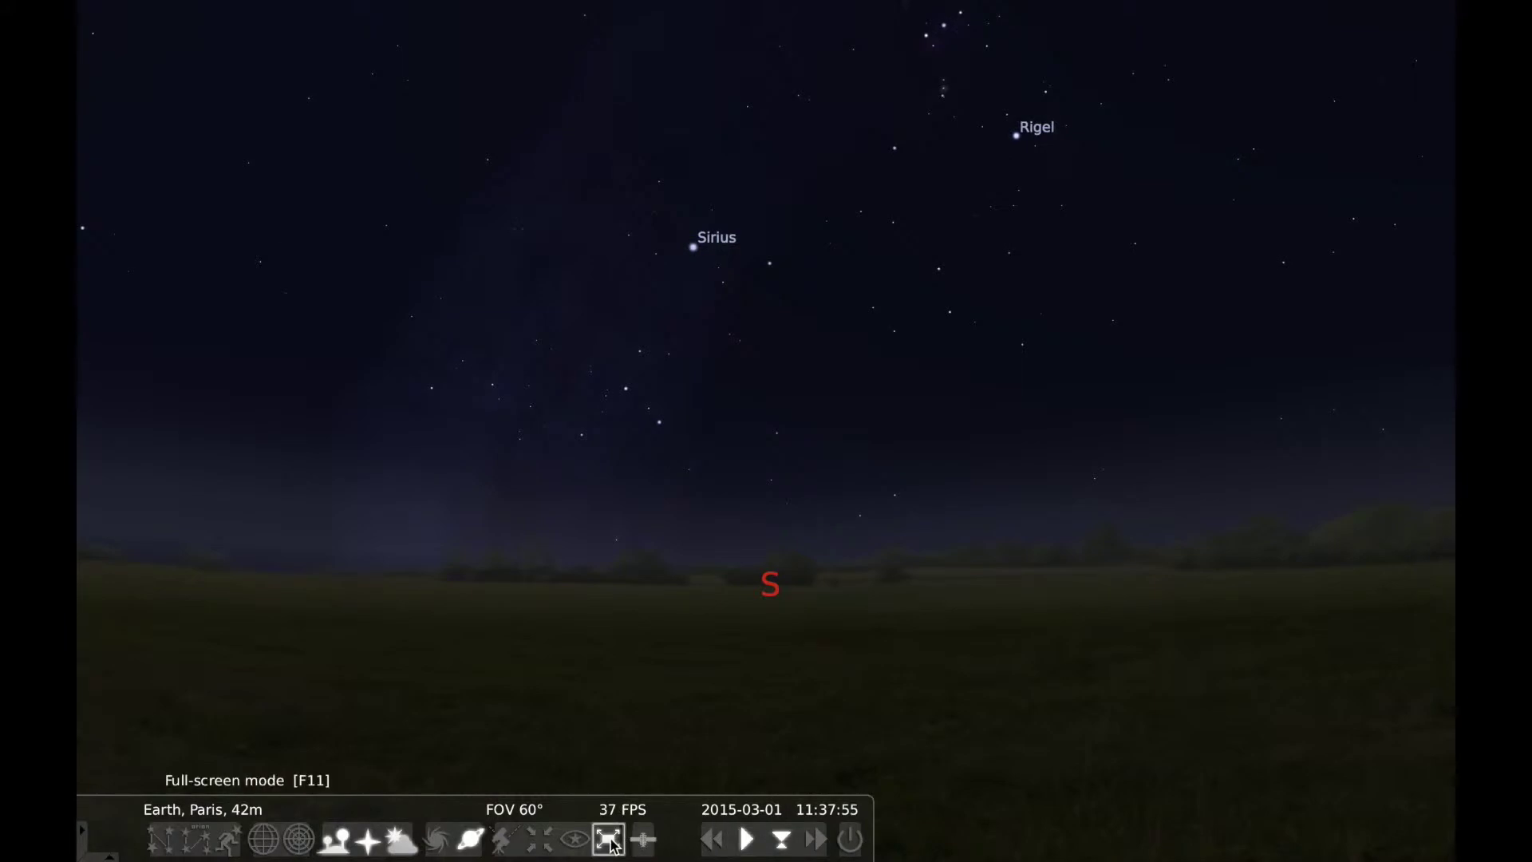
- Leave and return to full-screen mode, then try Florida and Idaho on the location map
{"action": "left_click", "coordinate": [609, 840]}
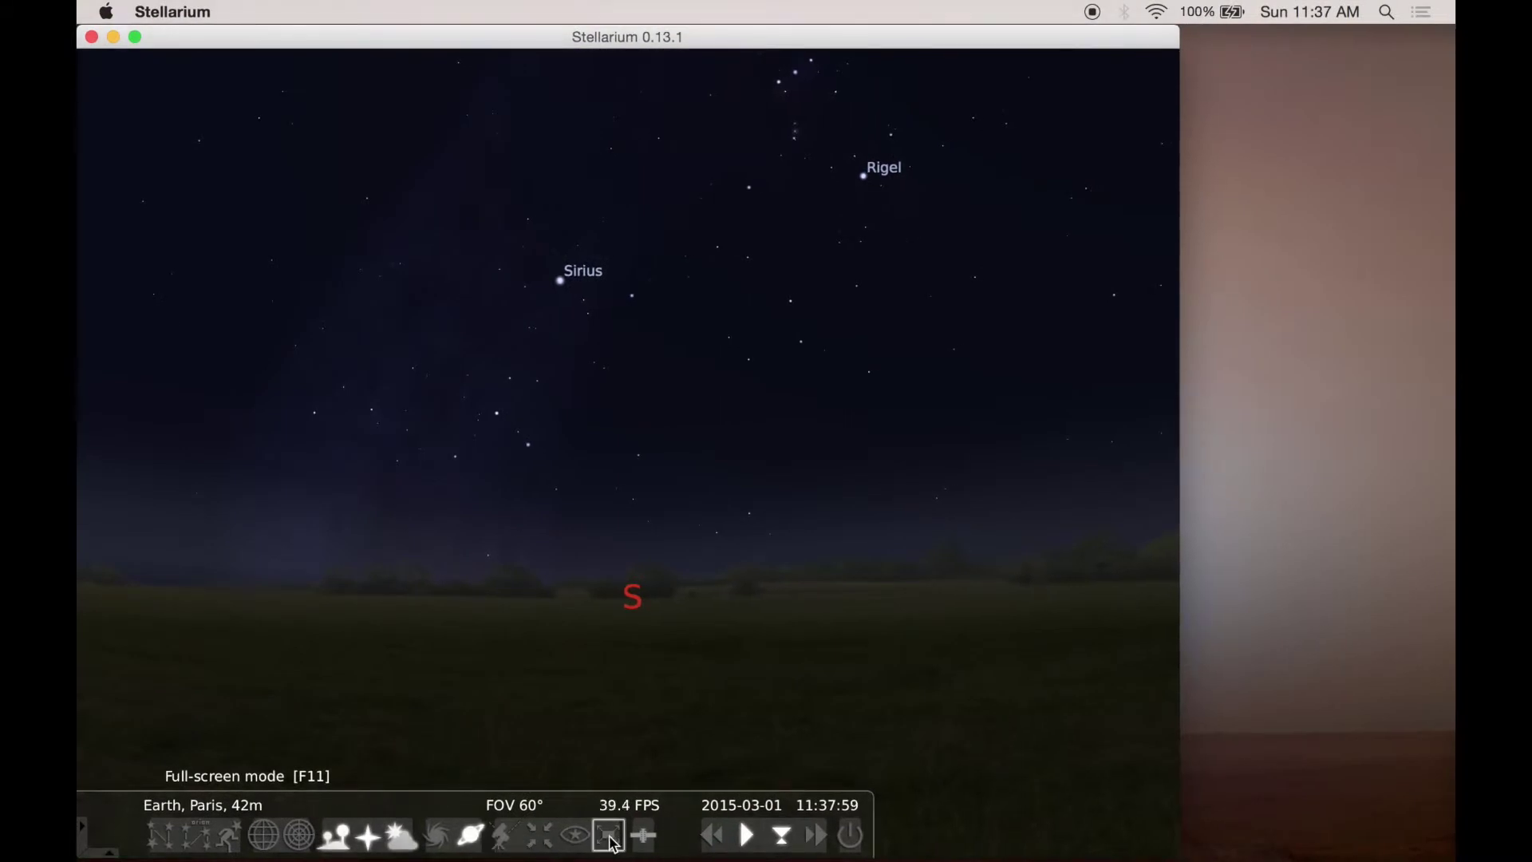
{"action": "left_click", "coordinate": [609, 840]}
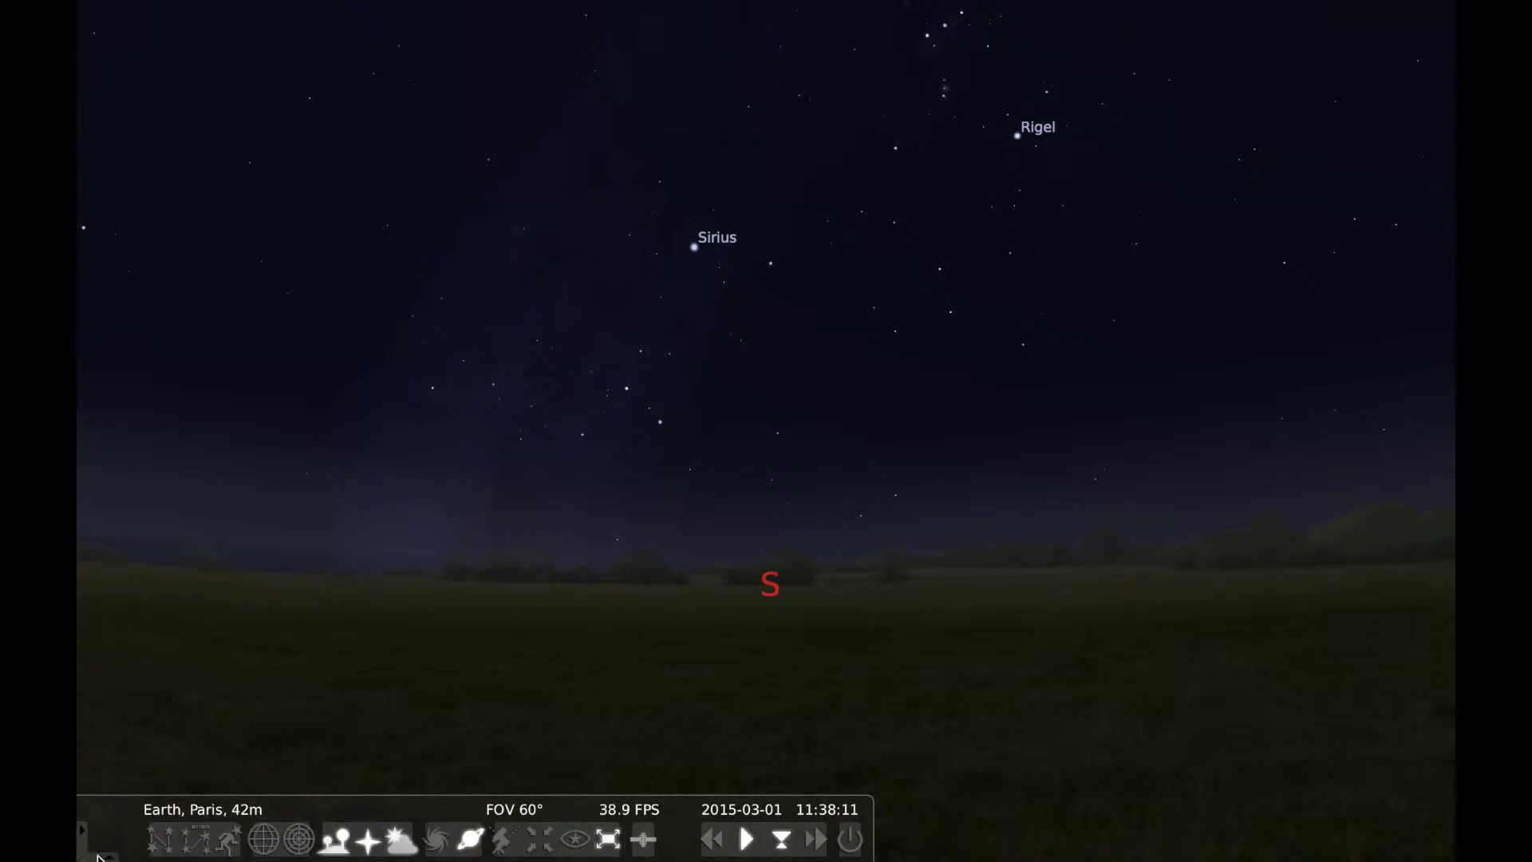
{"action": "mouse_move", "coordinate": [82, 828]}
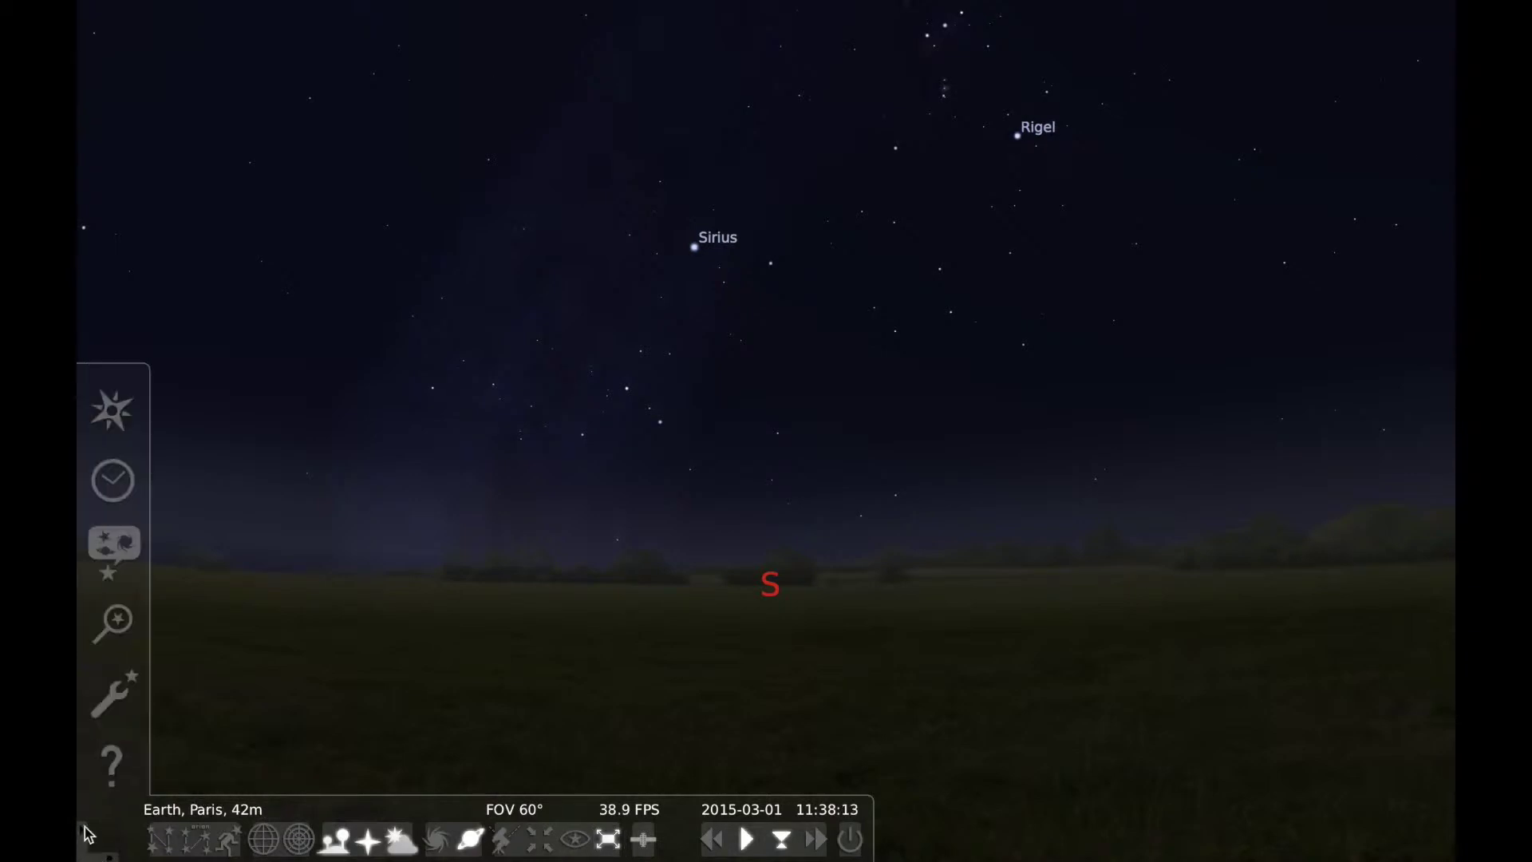
{"action": "left_click", "coordinate": [113, 410]}
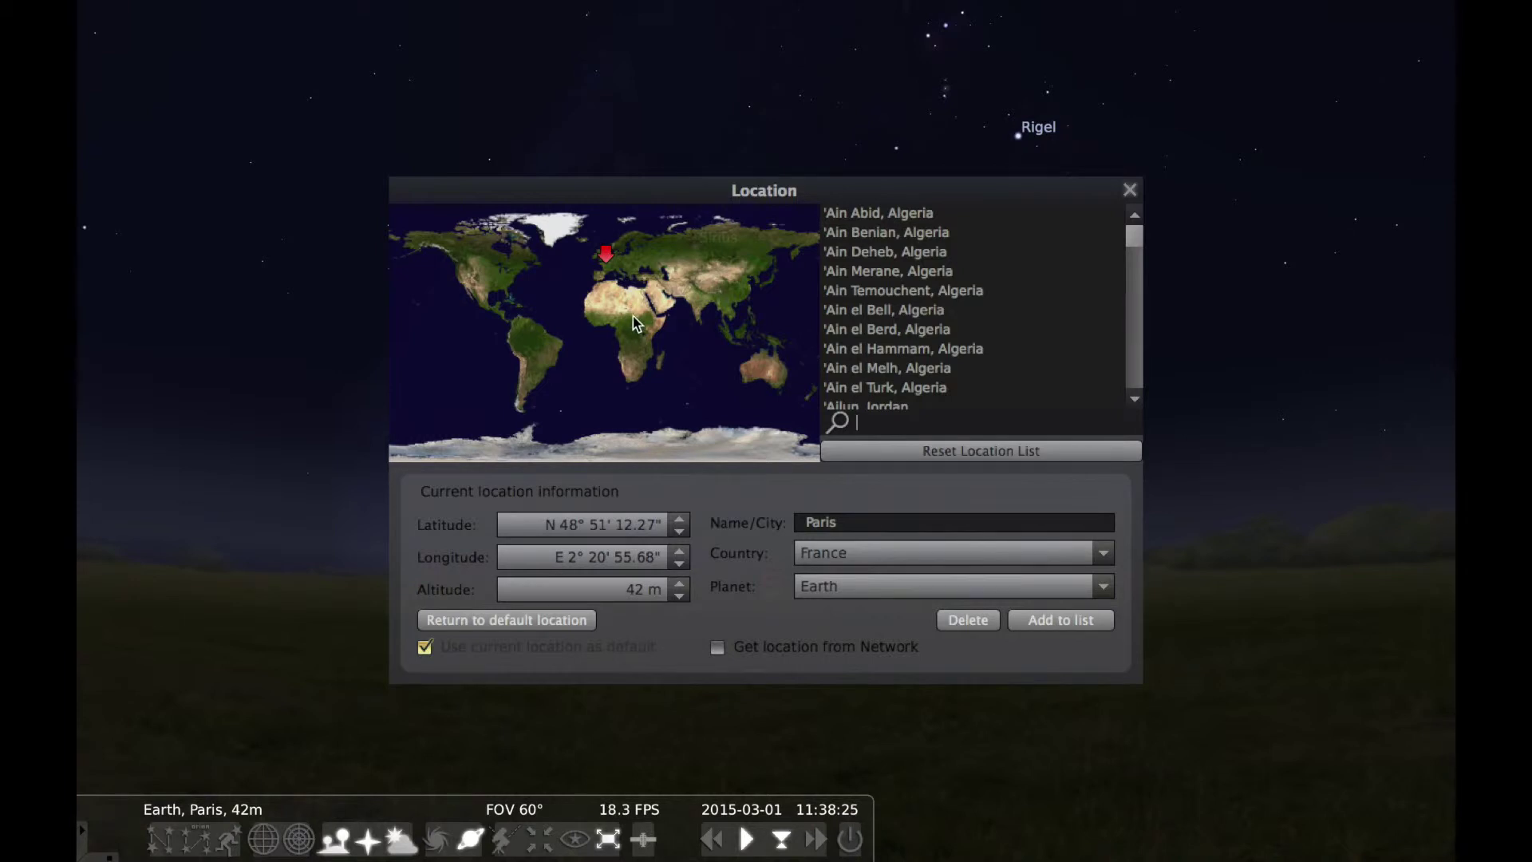
{"action": "left_click", "coordinate": [506, 295]}
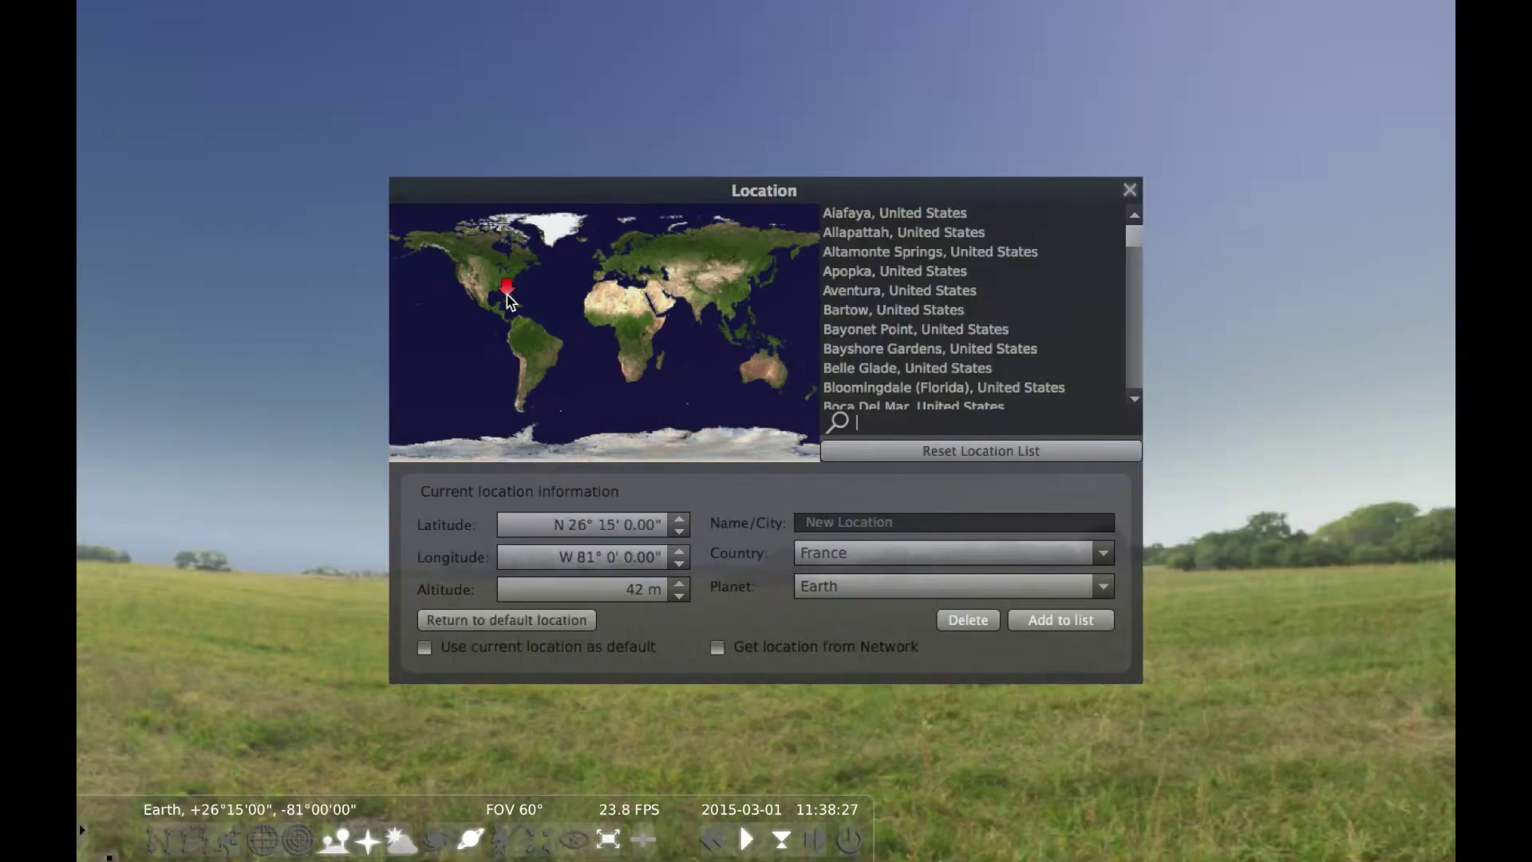
{"action": "left_click", "coordinate": [466, 273]}
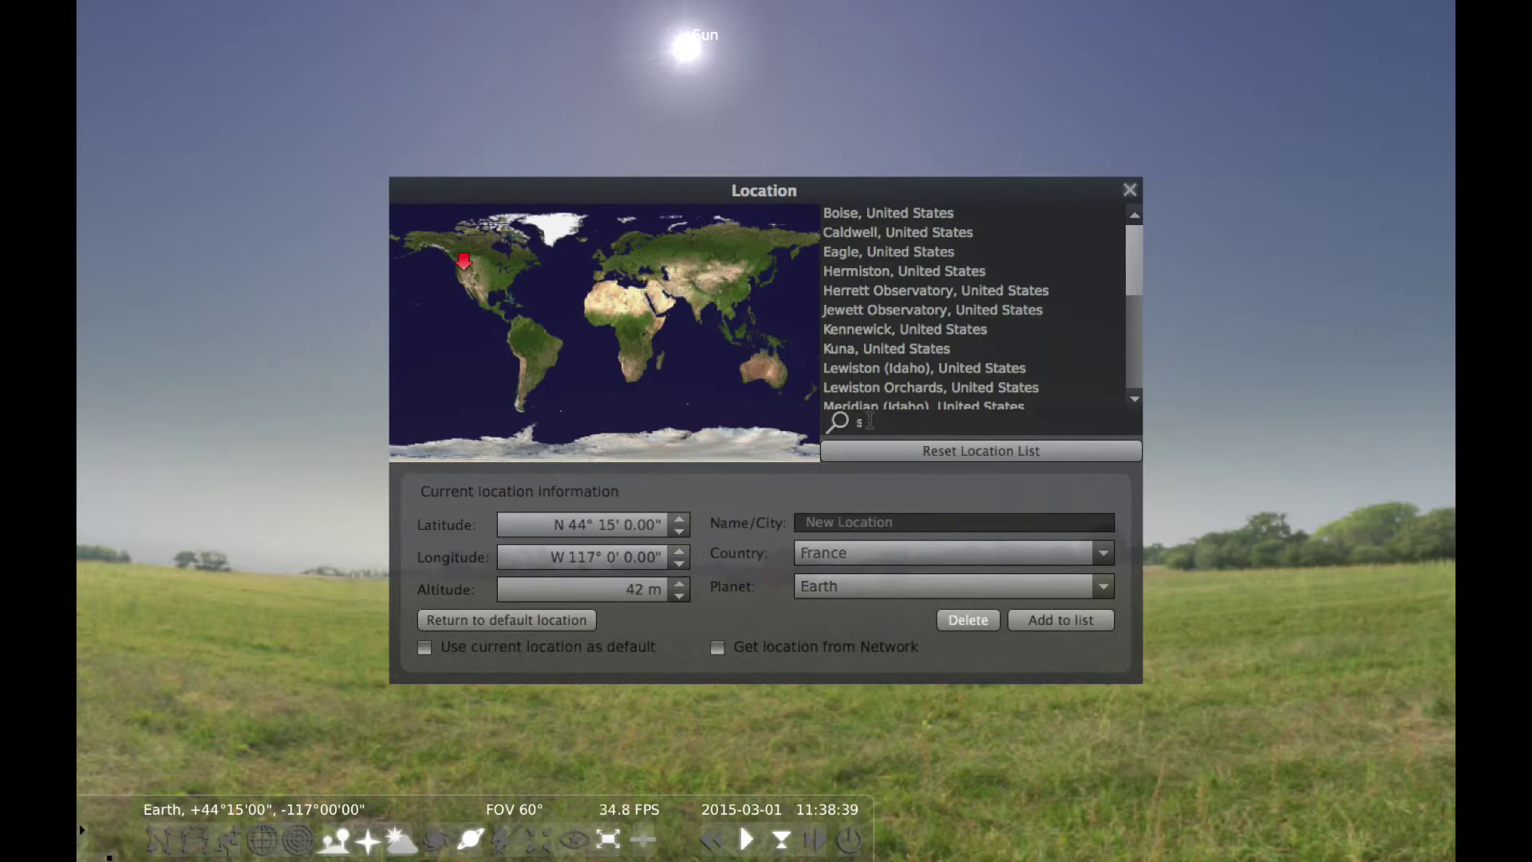
- Search for Seattle, choose Seattle, United States, make it the default location, and close the window
{"action": "type", "text": "eat"}
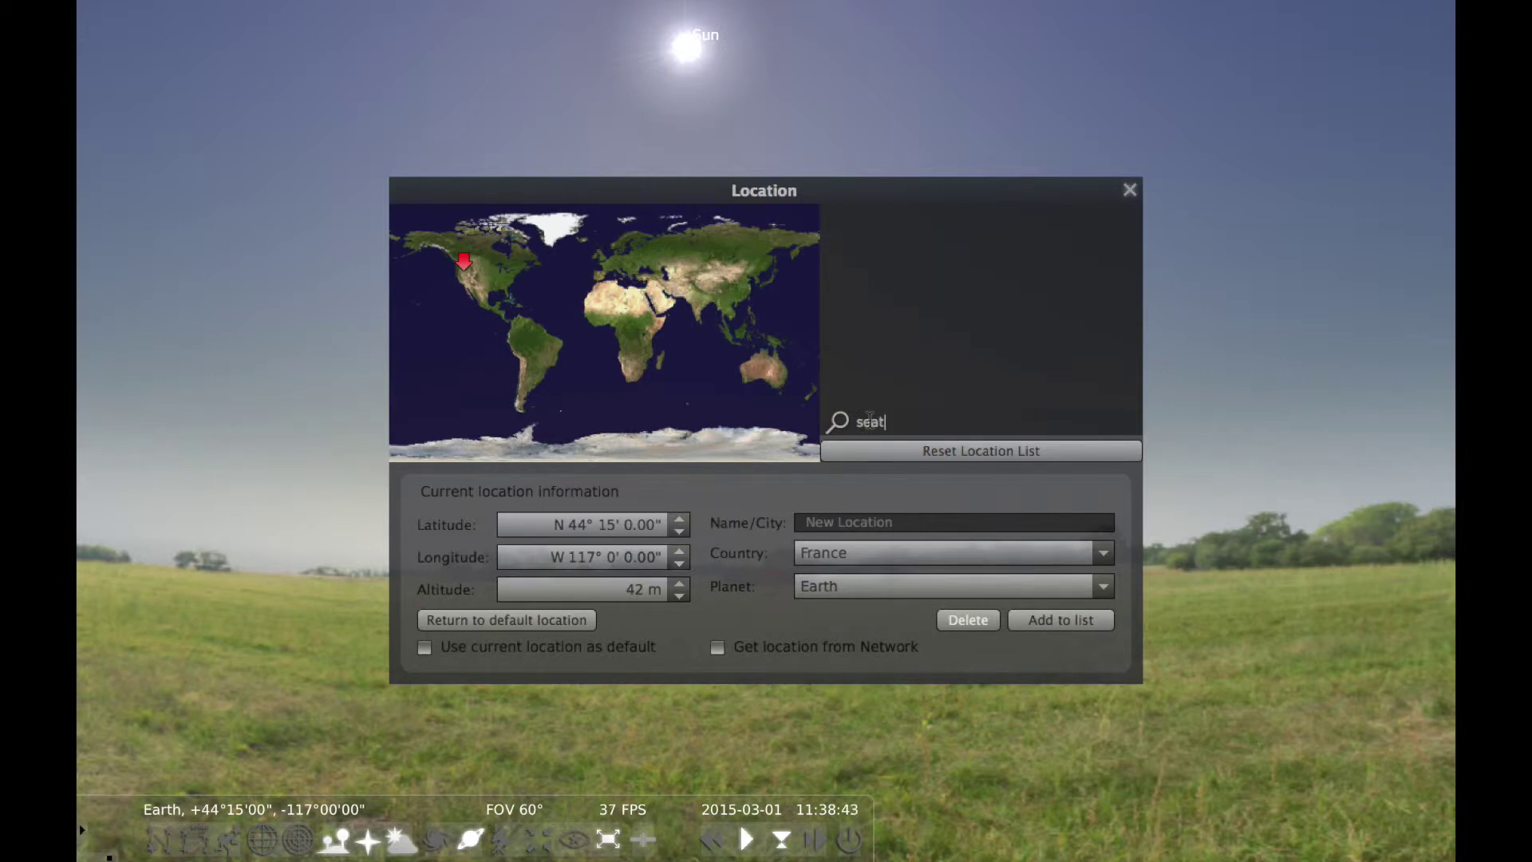
{"action": "type", "text": "tle"}
{"action": "left_click_drag", "start_coordinate": [905, 423], "coordinate": [806, 421]}
{"action": "key", "text": "BackSpace"}
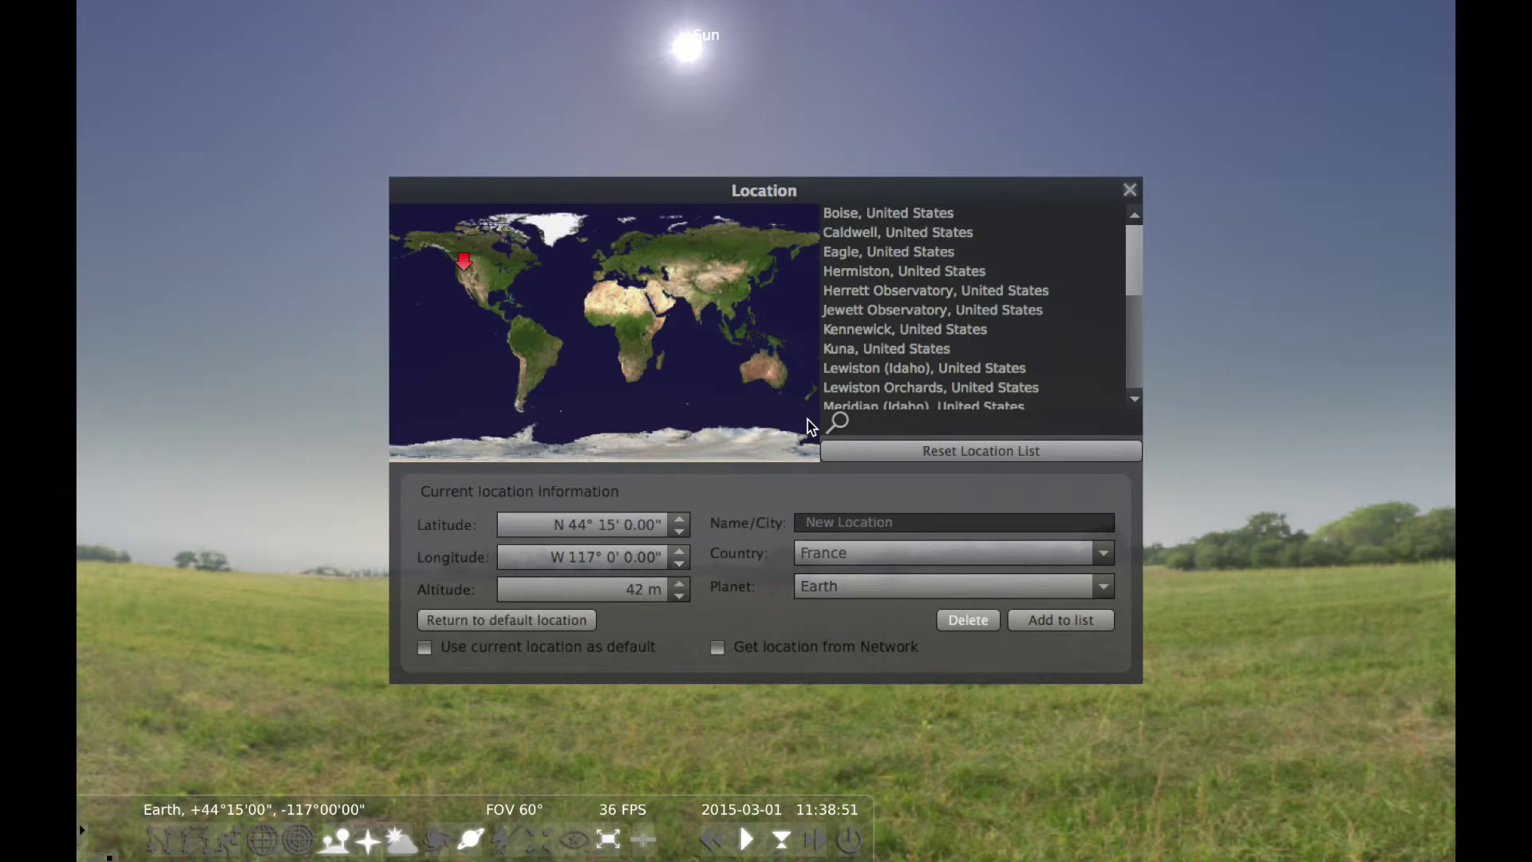
{"action": "type", "text": "sea"}
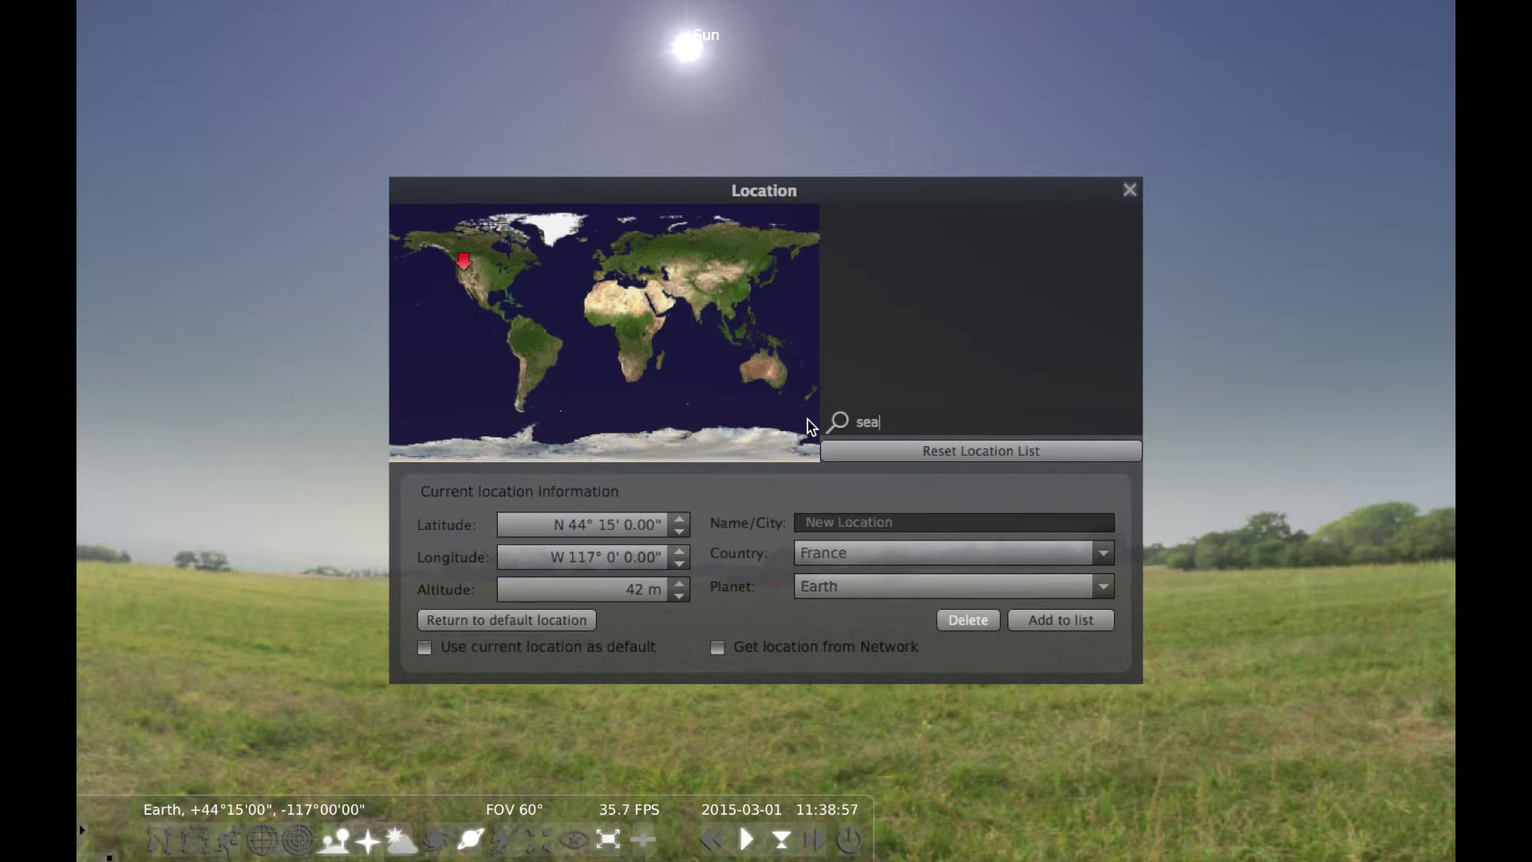
{"action": "type", "text": "ttl"}
{"action": "key", "text": "ctrl+a"}
{"action": "key", "text": "BackSpace"}
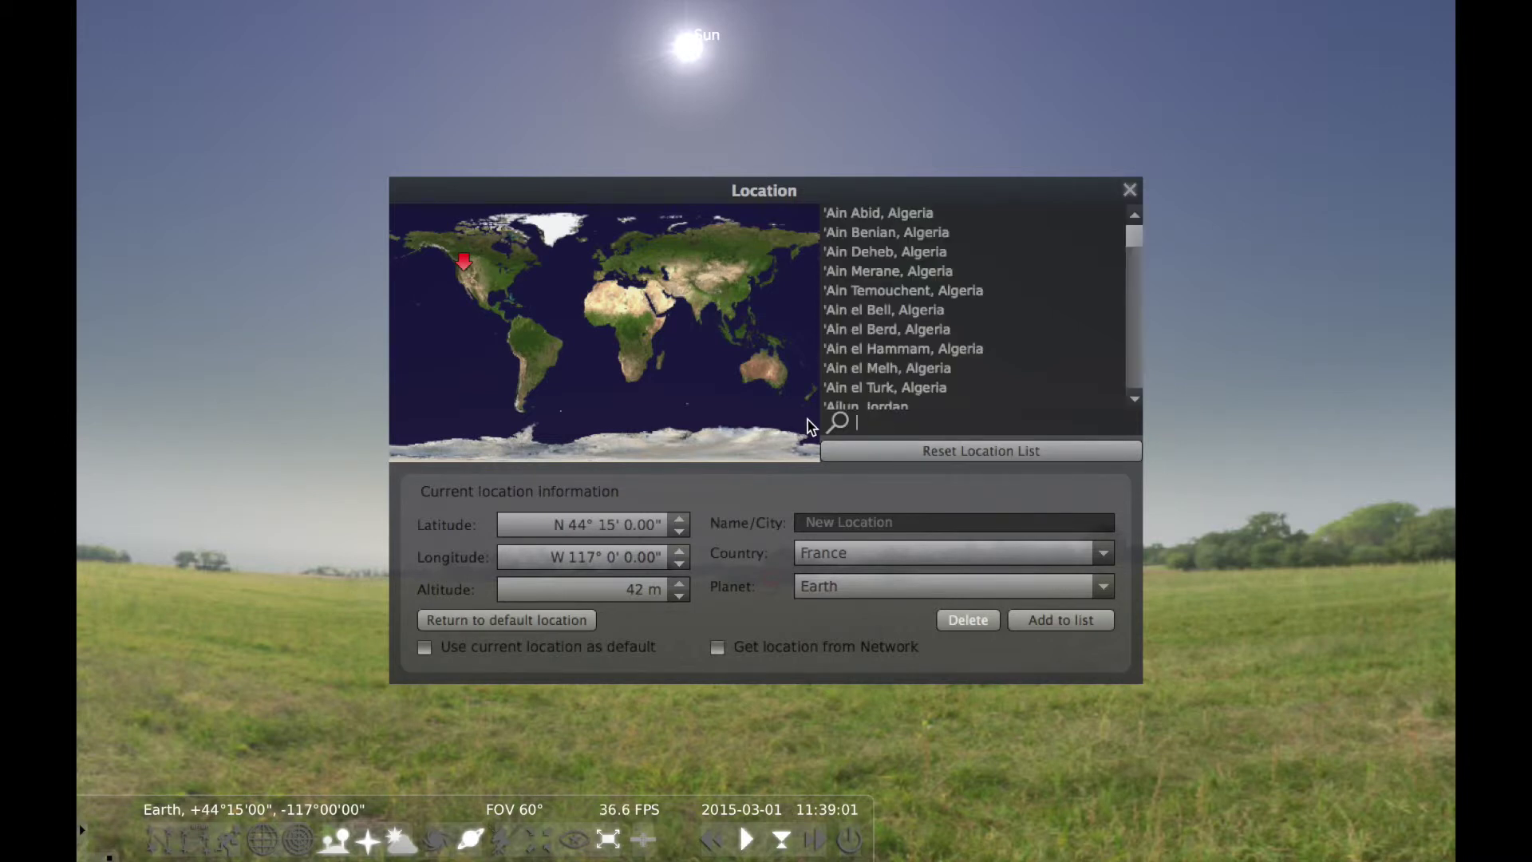
{"action": "type", "text": "sea"}
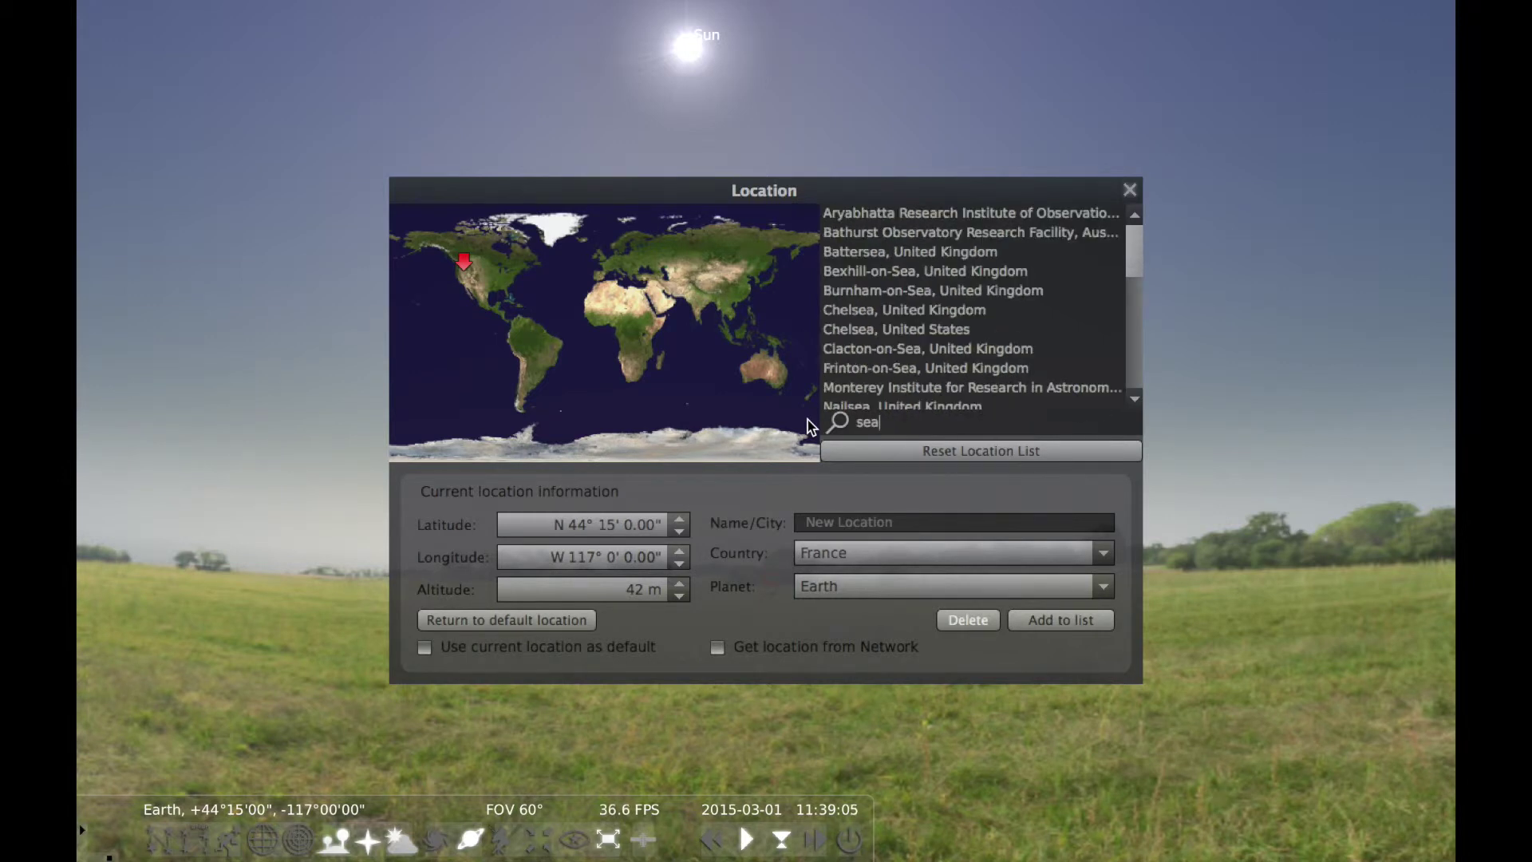
{"action": "type", "text": "tt"}
{"action": "left_click", "coordinate": [907, 214]}
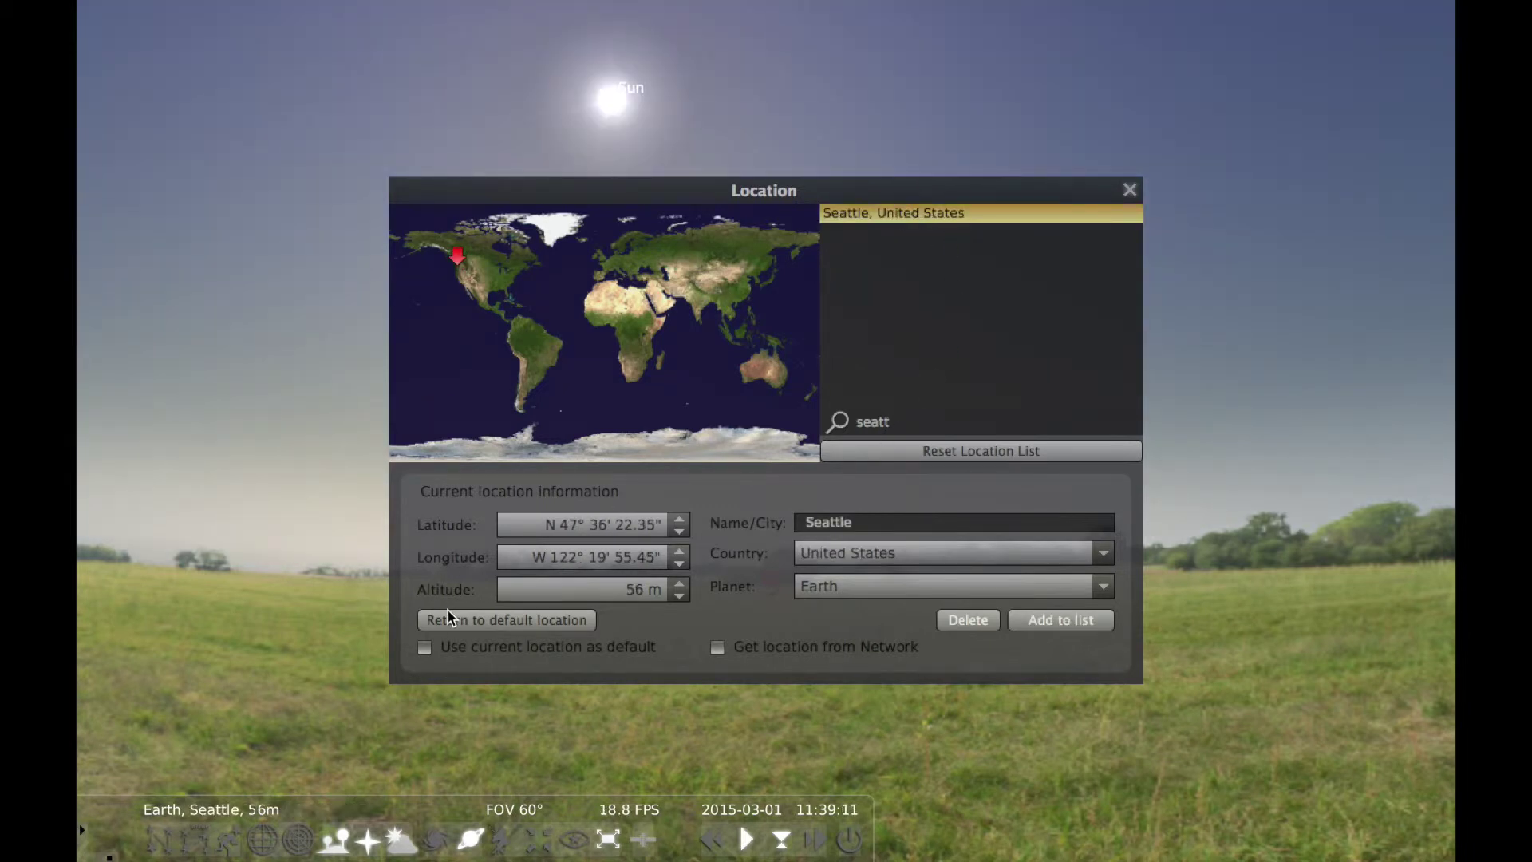
{"action": "left_click", "coordinate": [424, 647]}
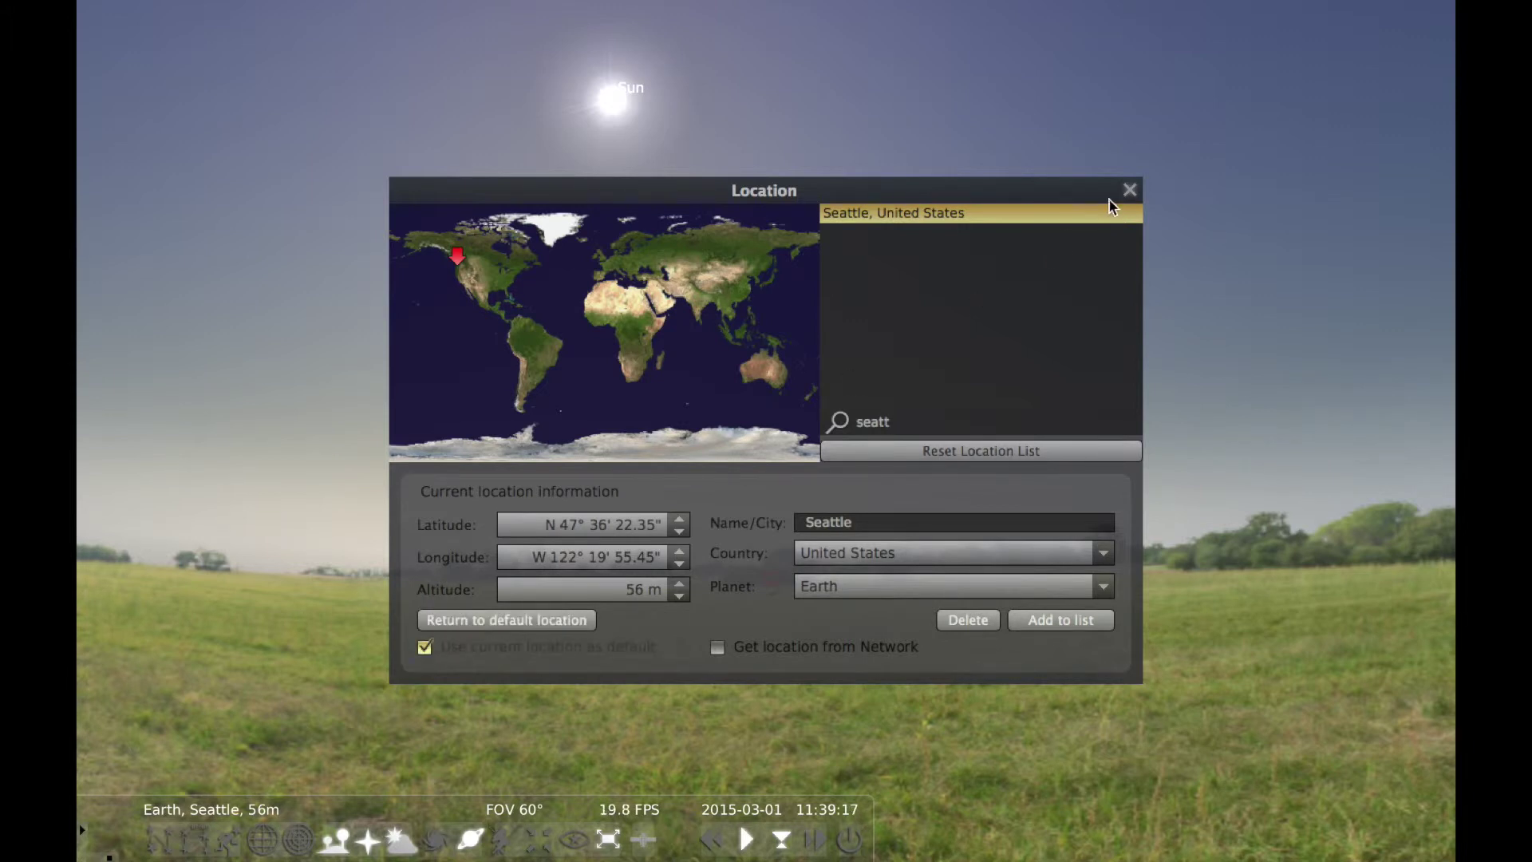
{"action": "left_click", "coordinate": [1129, 191]}
- Pan the Seattle view from south through east to face the barn in the north, tilted slightly up
{"action": "mouse_move", "coordinate": [935, 375]}
{"action": "left_mouse_down"}
{"action": "mouse_move", "coordinate": [1088, 376]}
{"action": "mouse_move", "coordinate": [889, 345]}
{"action": "mouse_move", "coordinate": [567, 345]}
{"action": "left_mouse_up"}
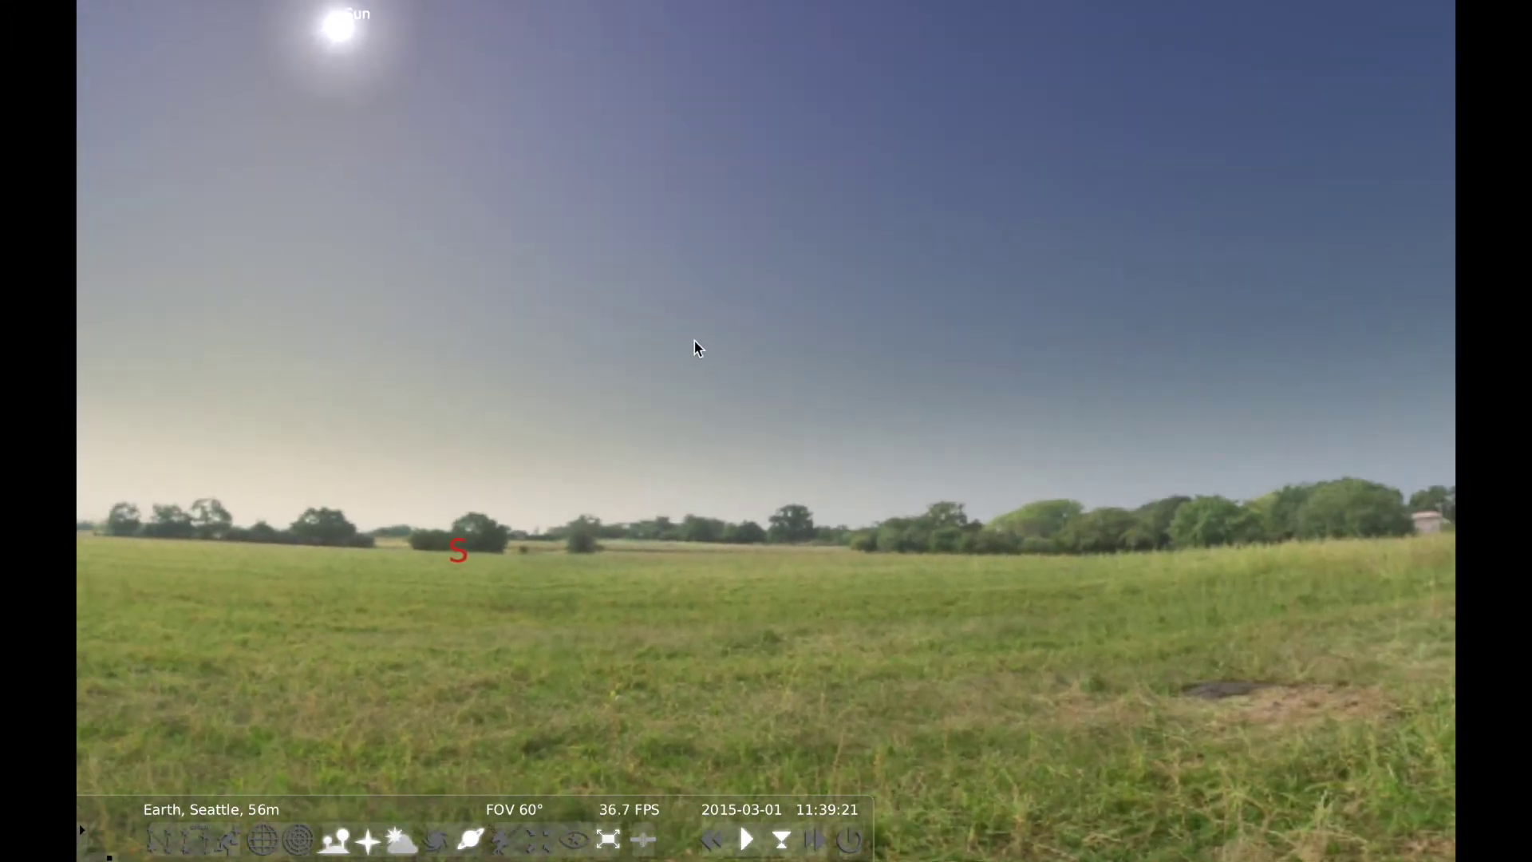
{"action": "left_click_drag", "start_coordinate": [698, 346], "coordinate": [1043, 359]}
{"action": "mouse_move", "coordinate": [582, 394]}
{"action": "left_mouse_down"}
{"action": "mouse_move", "coordinate": [1095, 385]}
{"action": "mouse_move", "coordinate": [660, 414]}
{"action": "mouse_move", "coordinate": [965, 407]}
{"action": "left_mouse_up"}
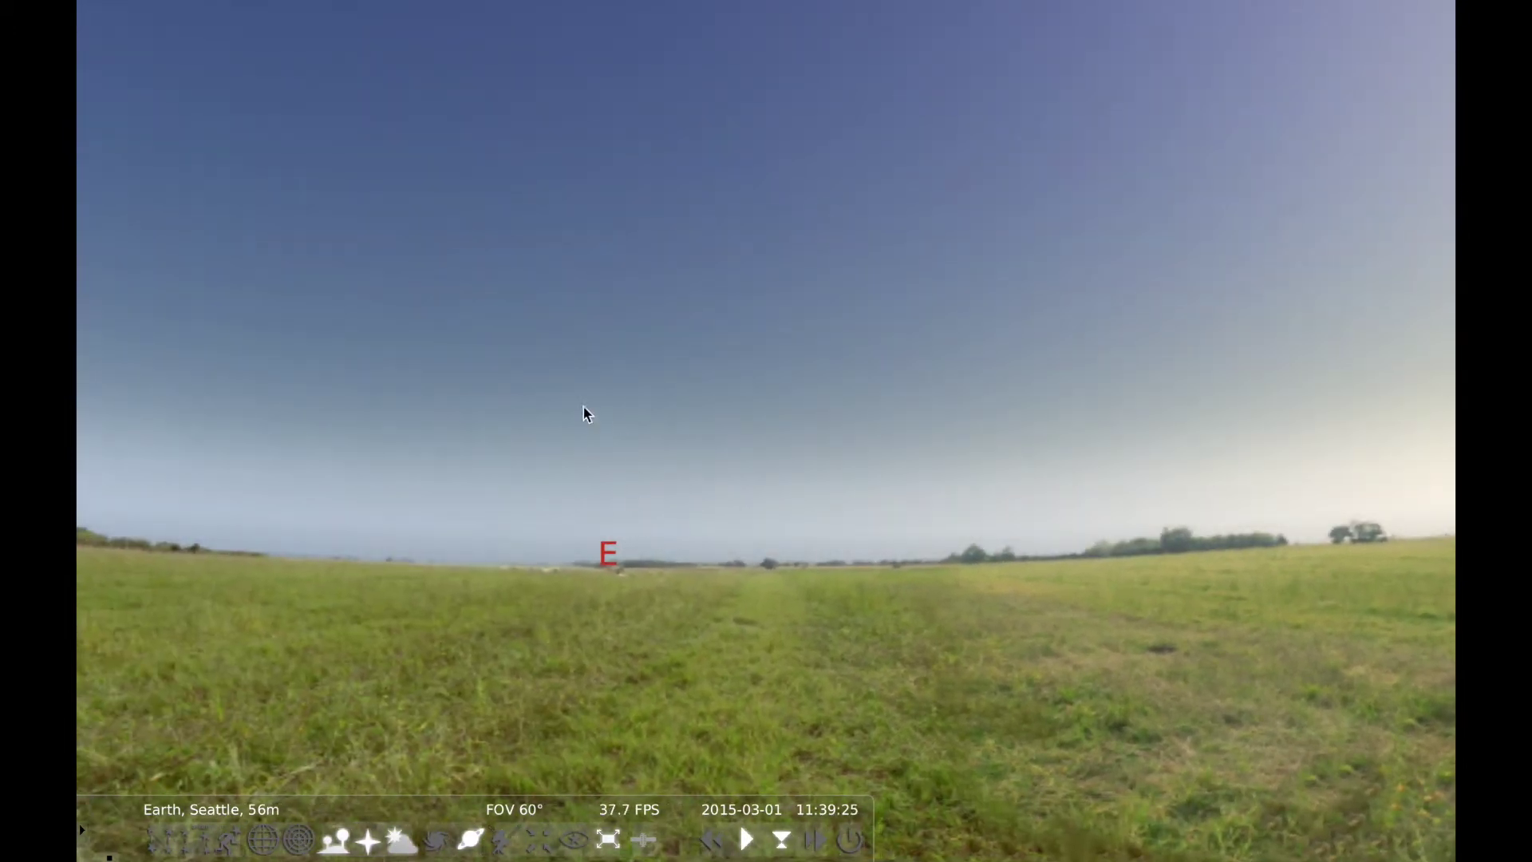
{"action": "left_click_drag", "start_coordinate": [585, 415], "coordinate": [1118, 328]}
{"action": "left_click_drag", "start_coordinate": [445, 349], "coordinate": [884, 361]}
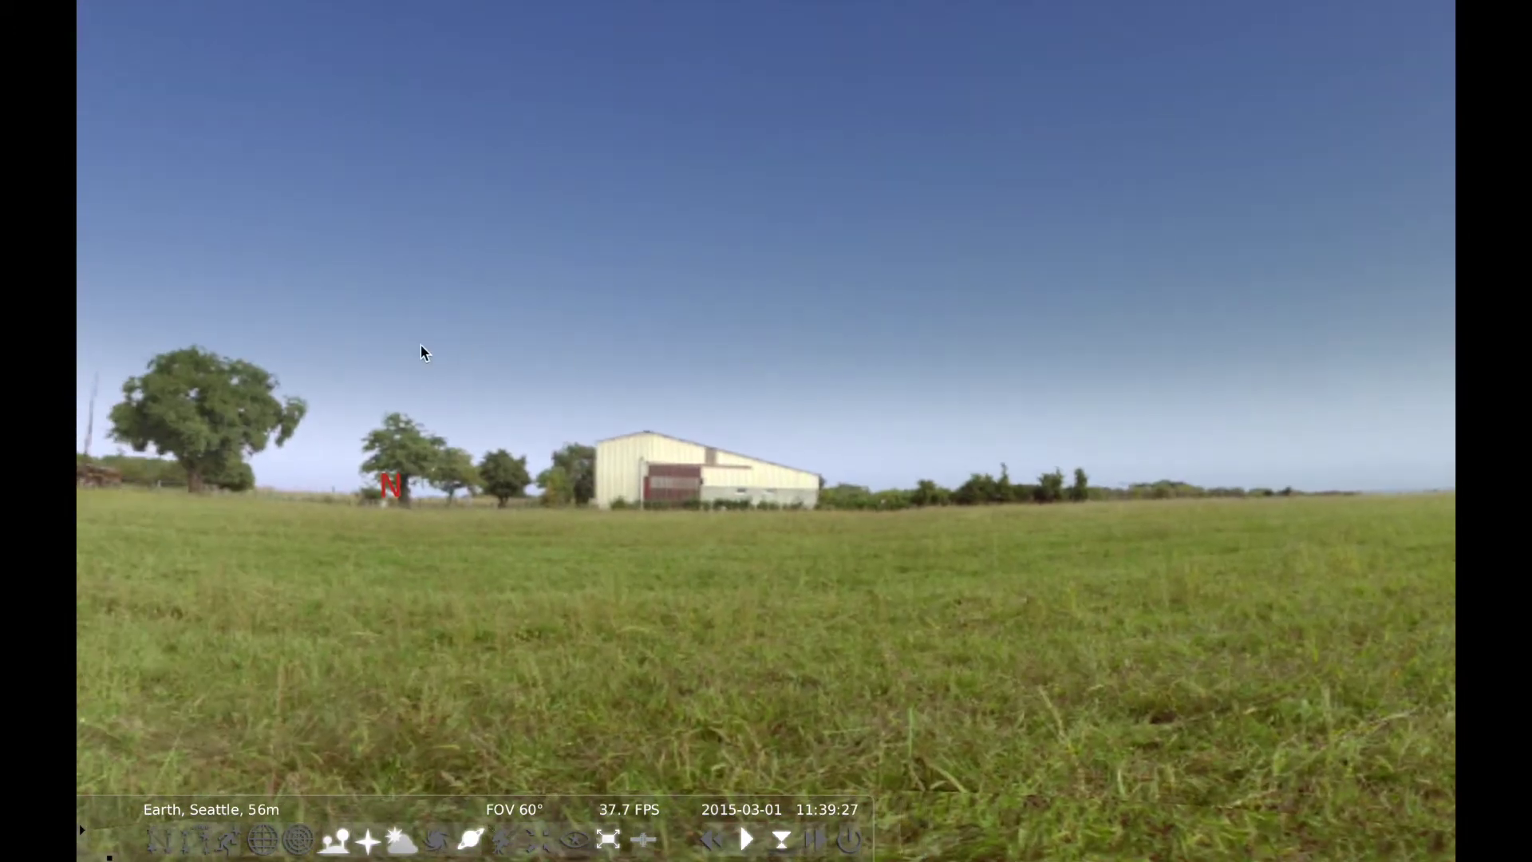
{"action": "mouse_move", "coordinate": [424, 349]}
{"action": "left_mouse_down"}
{"action": "mouse_move", "coordinate": [567, 359]}
{"action": "mouse_move", "coordinate": [646, 432]}
{"action": "mouse_move", "coordinate": [670, 404]}
{"action": "left_mouse_up"}
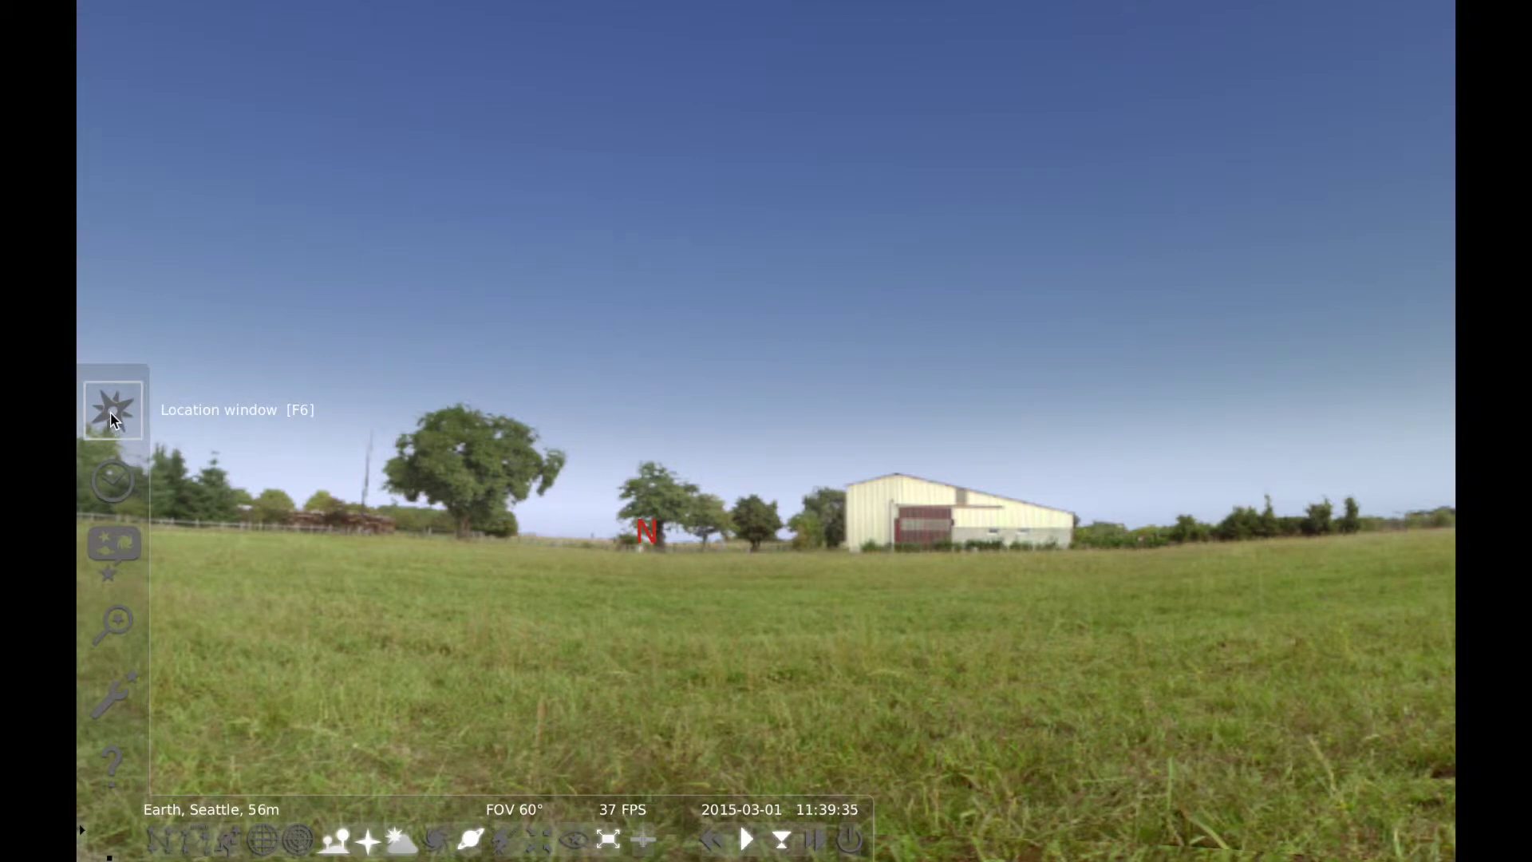
{"action": "left_click", "coordinate": [110, 412]}
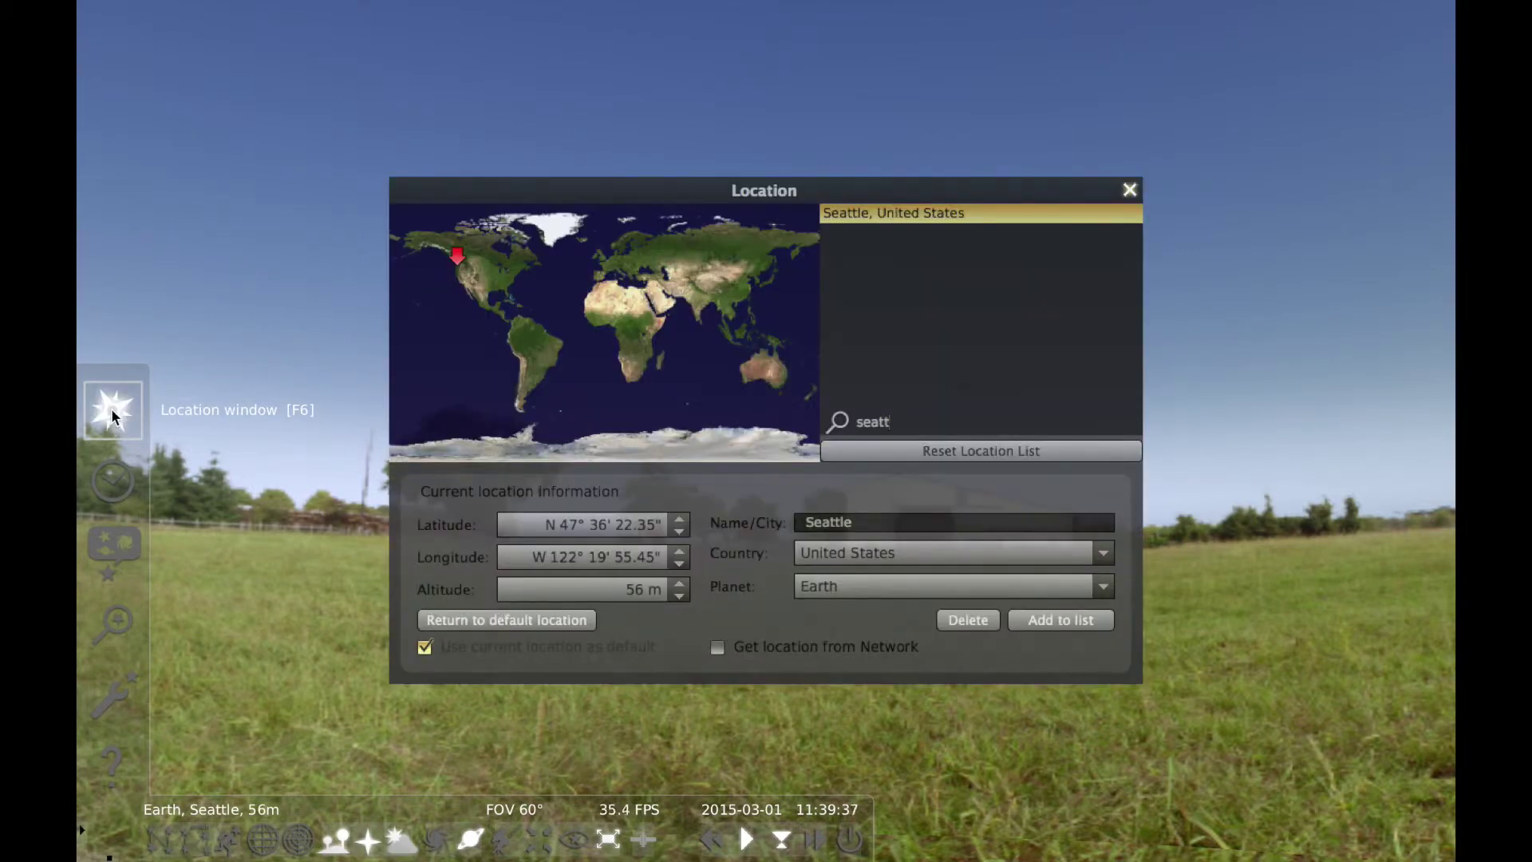
- Move the observer to the map's far north and set latitude to N 90° 0'
{"action": "left_click", "coordinate": [620, 209]}
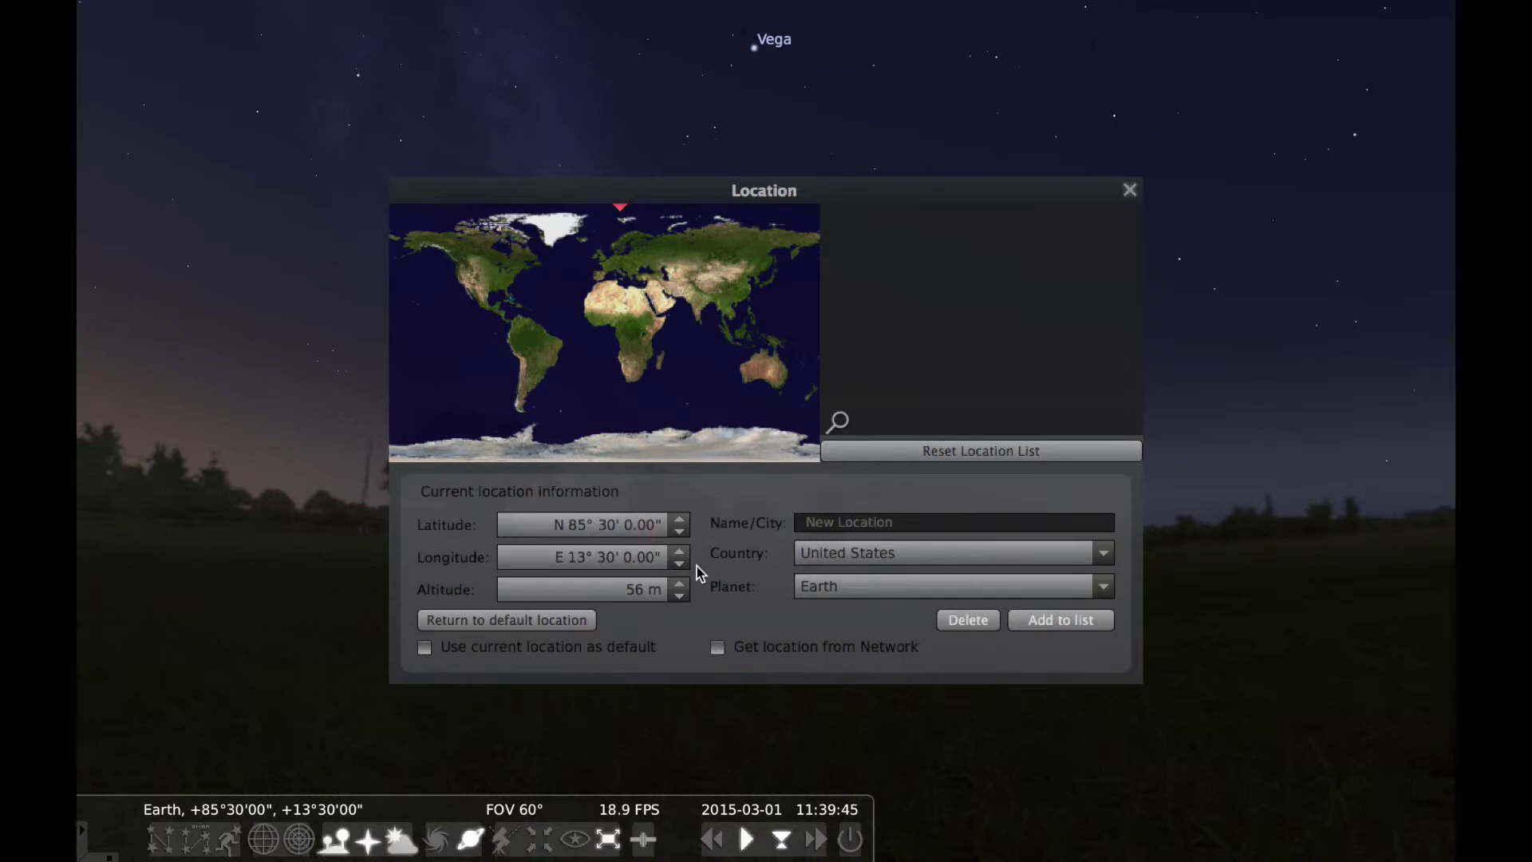
{"action": "left_click_drag", "start_coordinate": [587, 525], "coordinate": [578, 527]}
{"action": "type", "text": "9"}
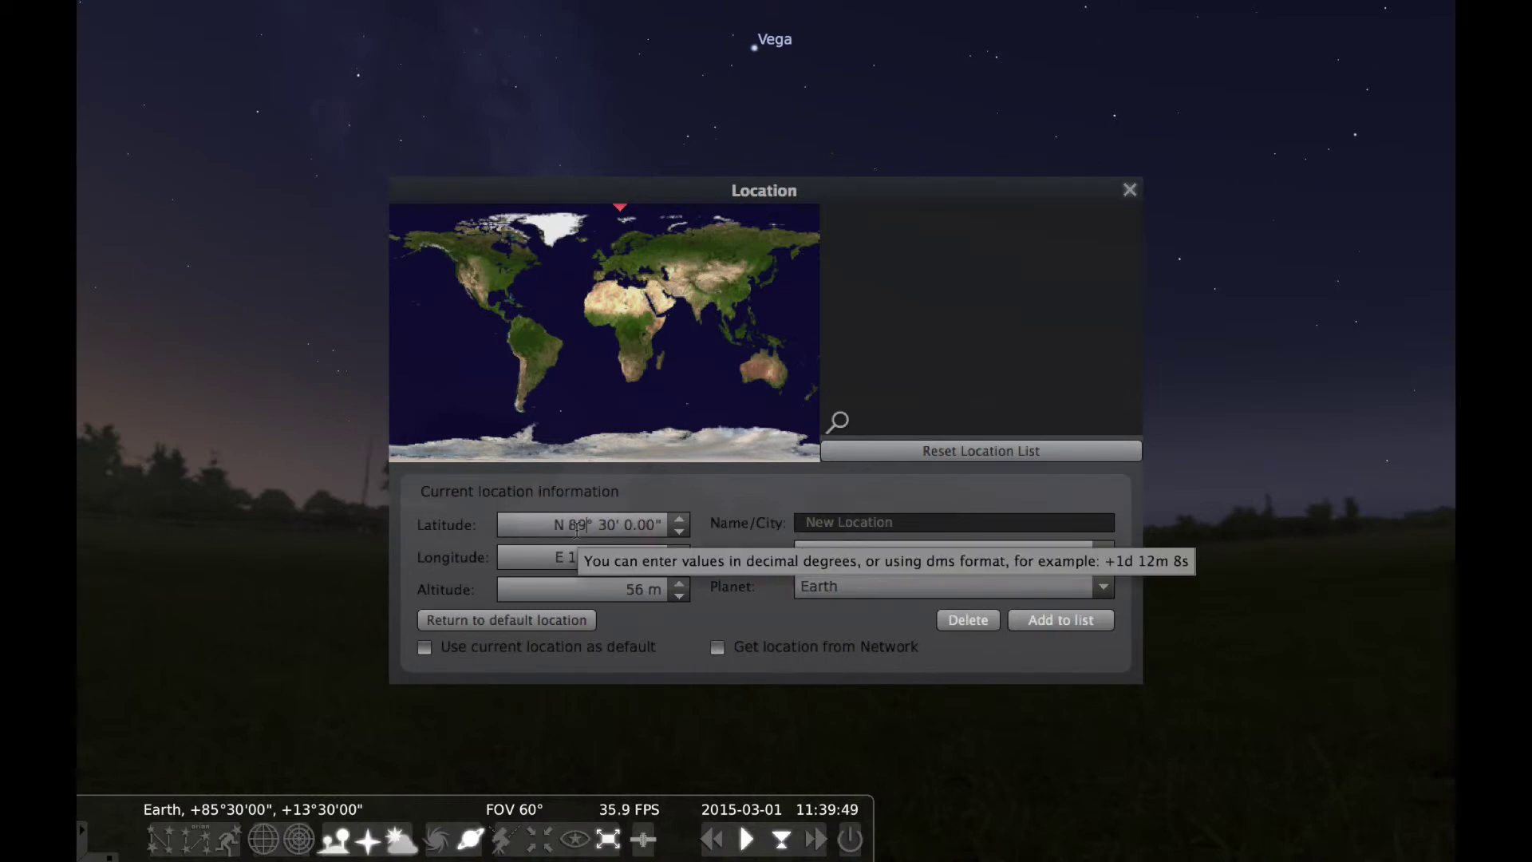
{"action": "key", "text": "BackSpace"}
{"action": "type", "text": "0"}
{"action": "double_click", "coordinate": [604, 525]}
{"action": "type", "text": "0"}
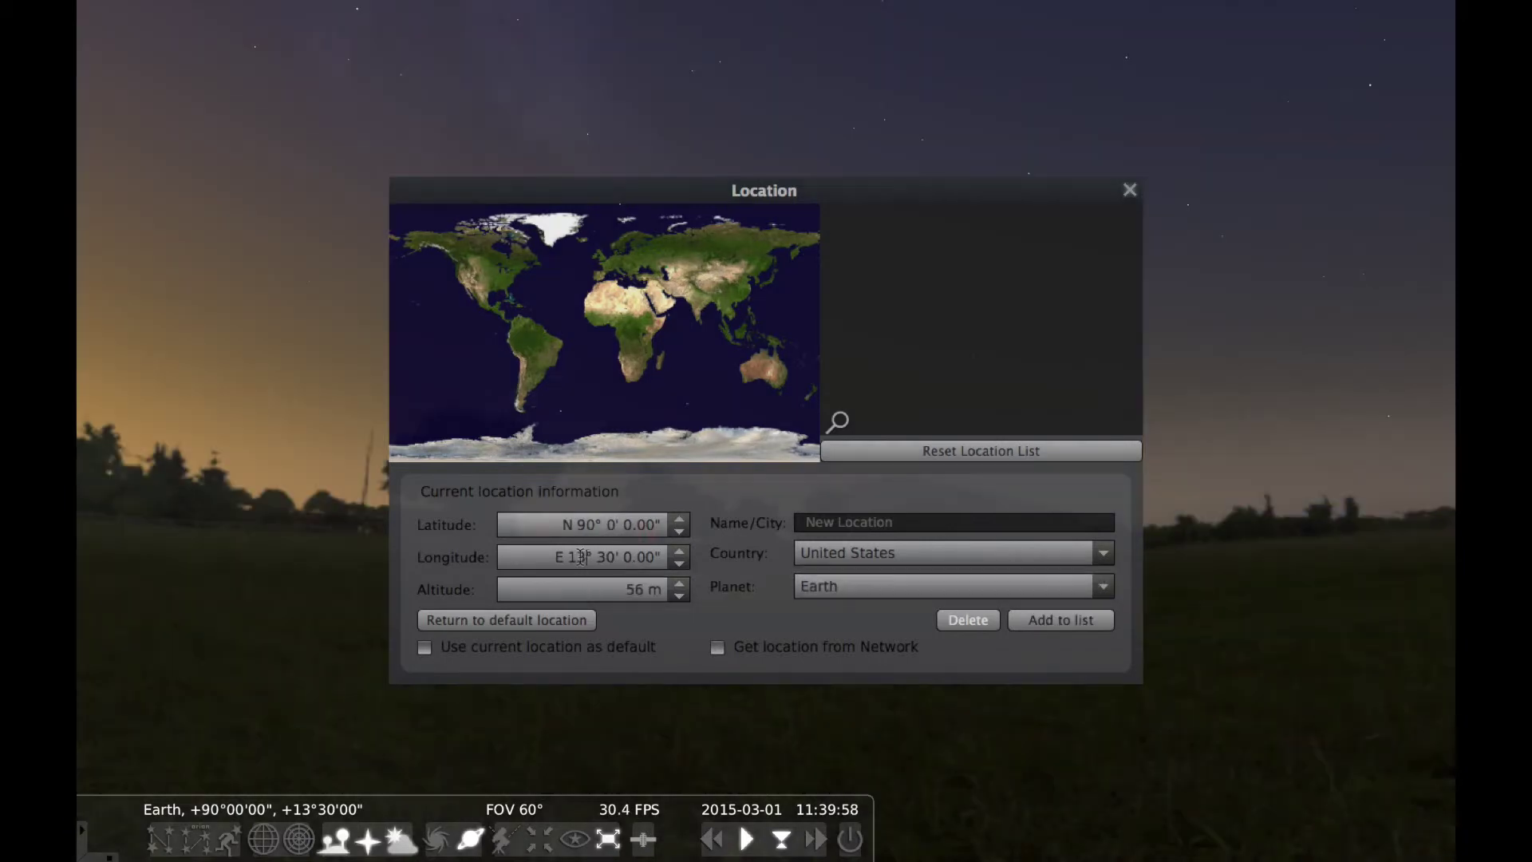
- Set longitude to E 0° 0' and altitude to 0 m, then close the Location window
{"action": "double_click", "coordinate": [578, 557]}
{"action": "type", "text": "0"}
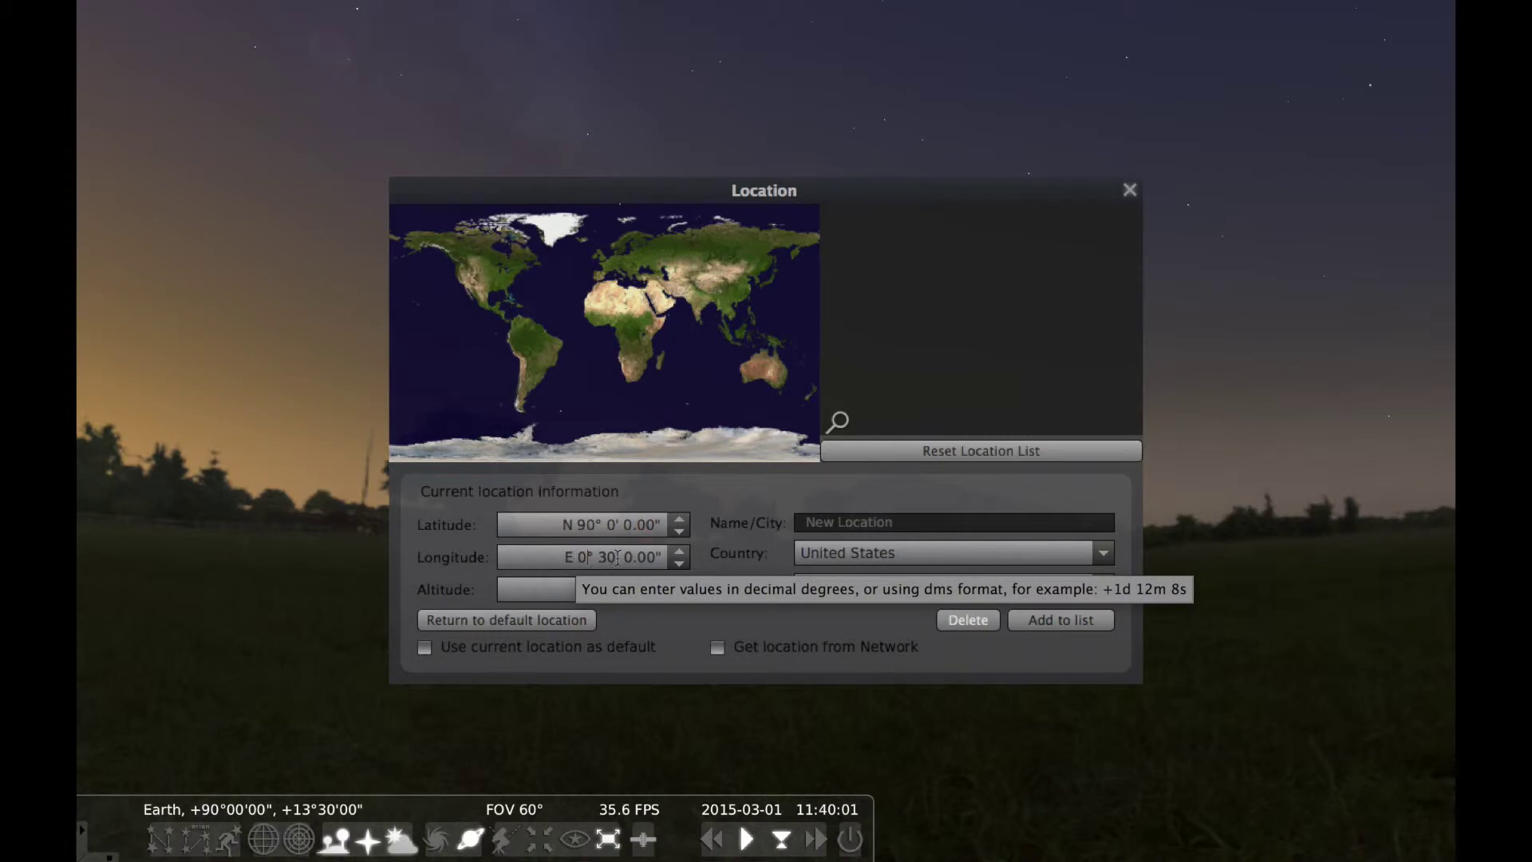
{"action": "double_click", "coordinate": [610, 557]}
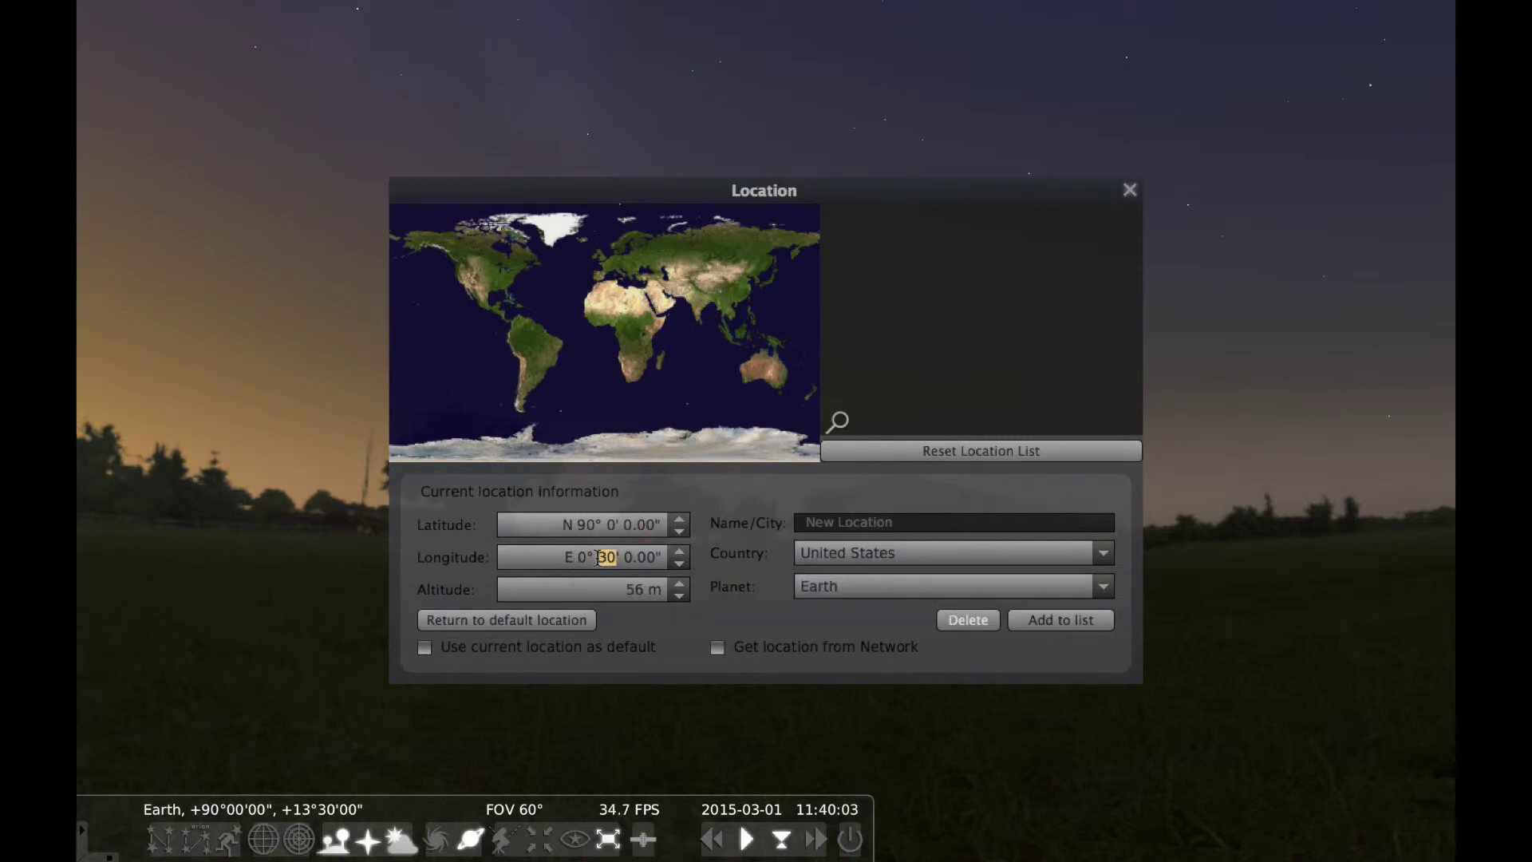
{"action": "type", "text": "0"}
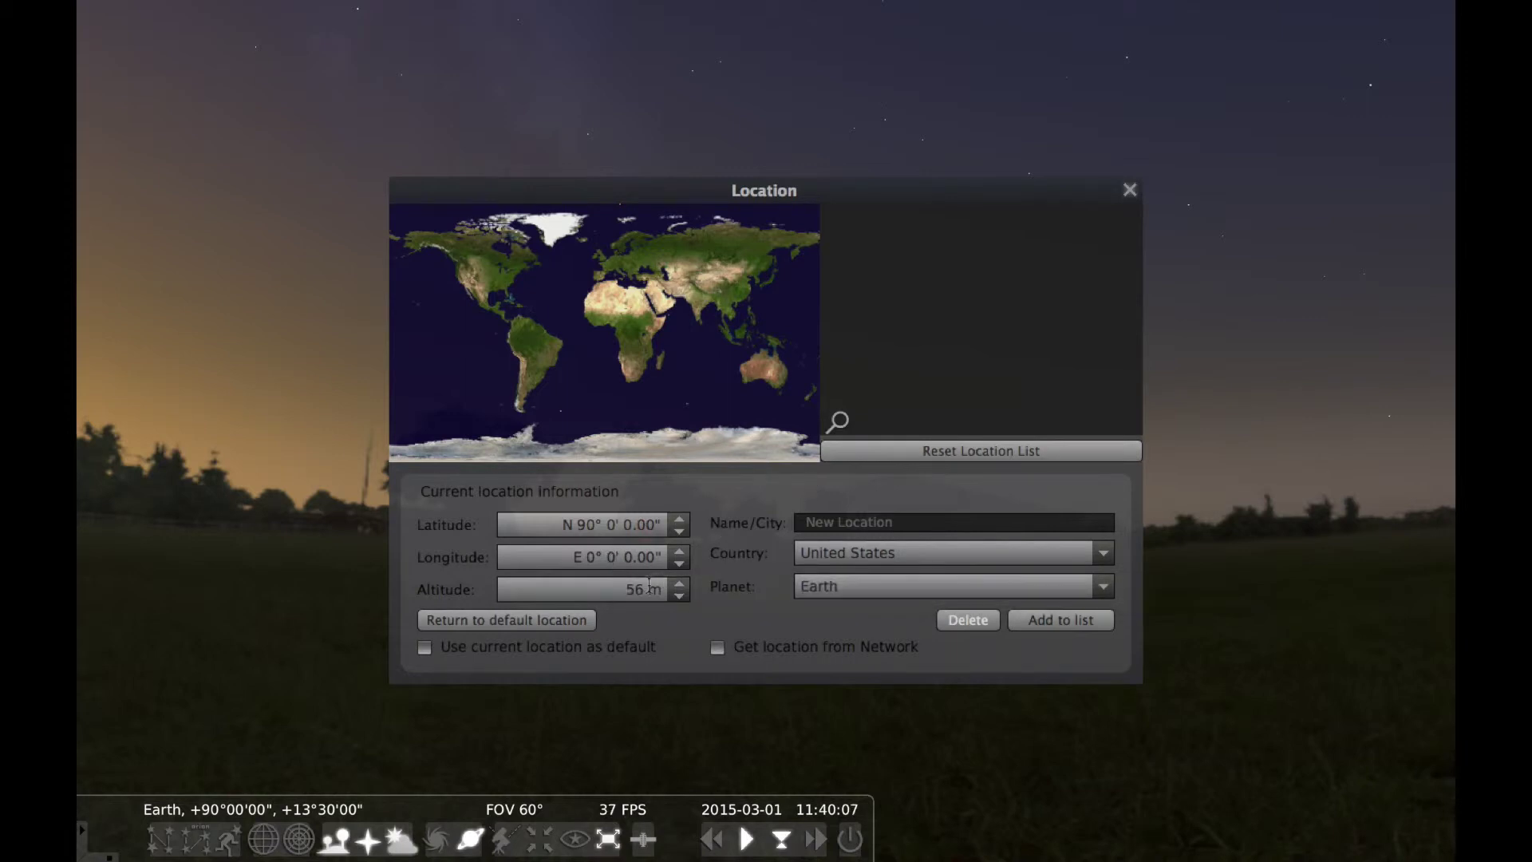
{"action": "double_click", "coordinate": [623, 590]}
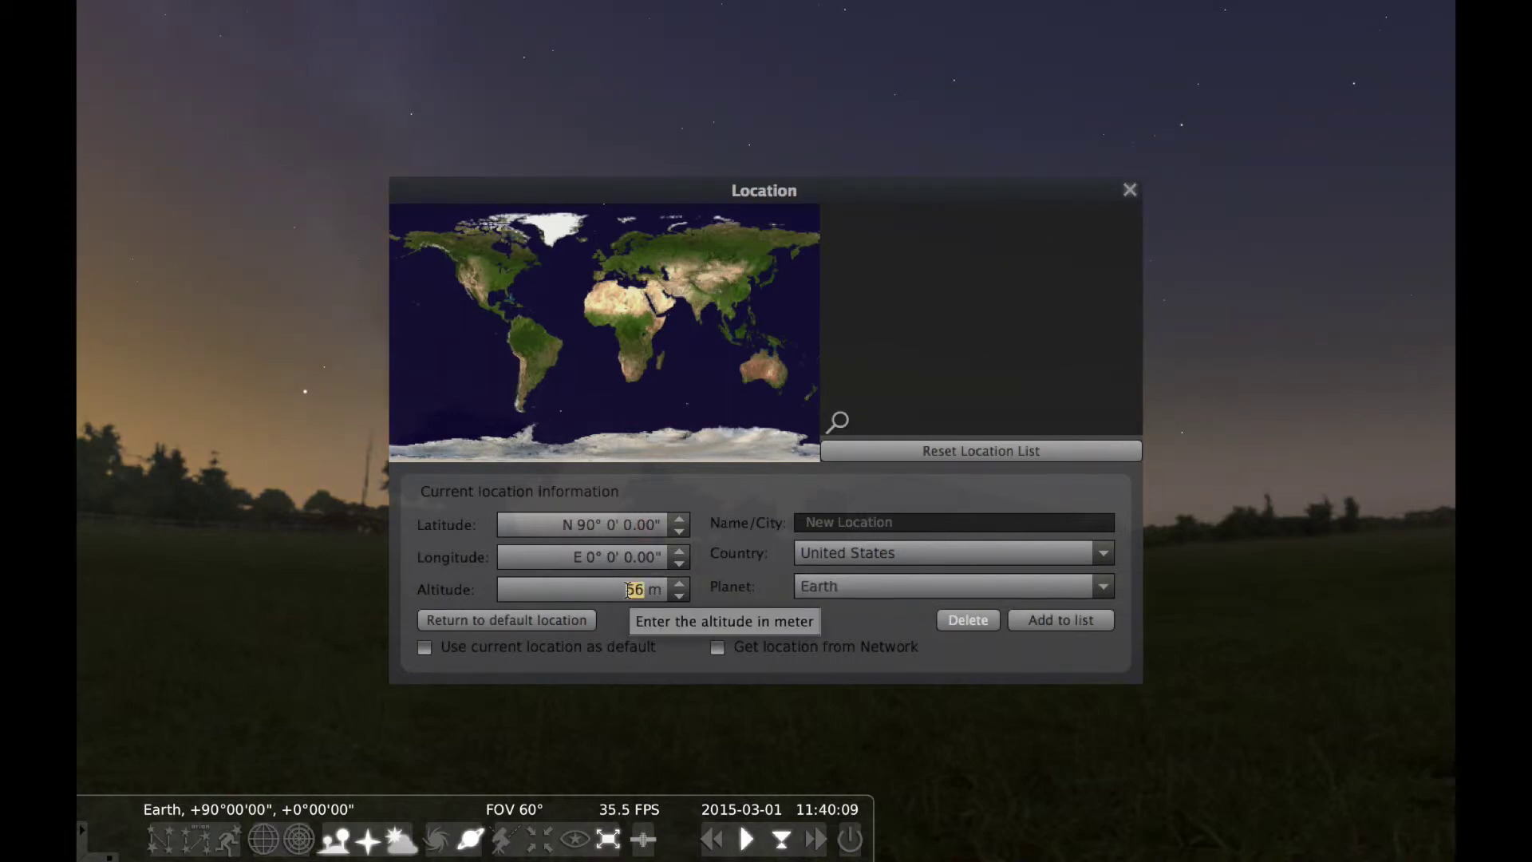
{"action": "type", "text": "0"}
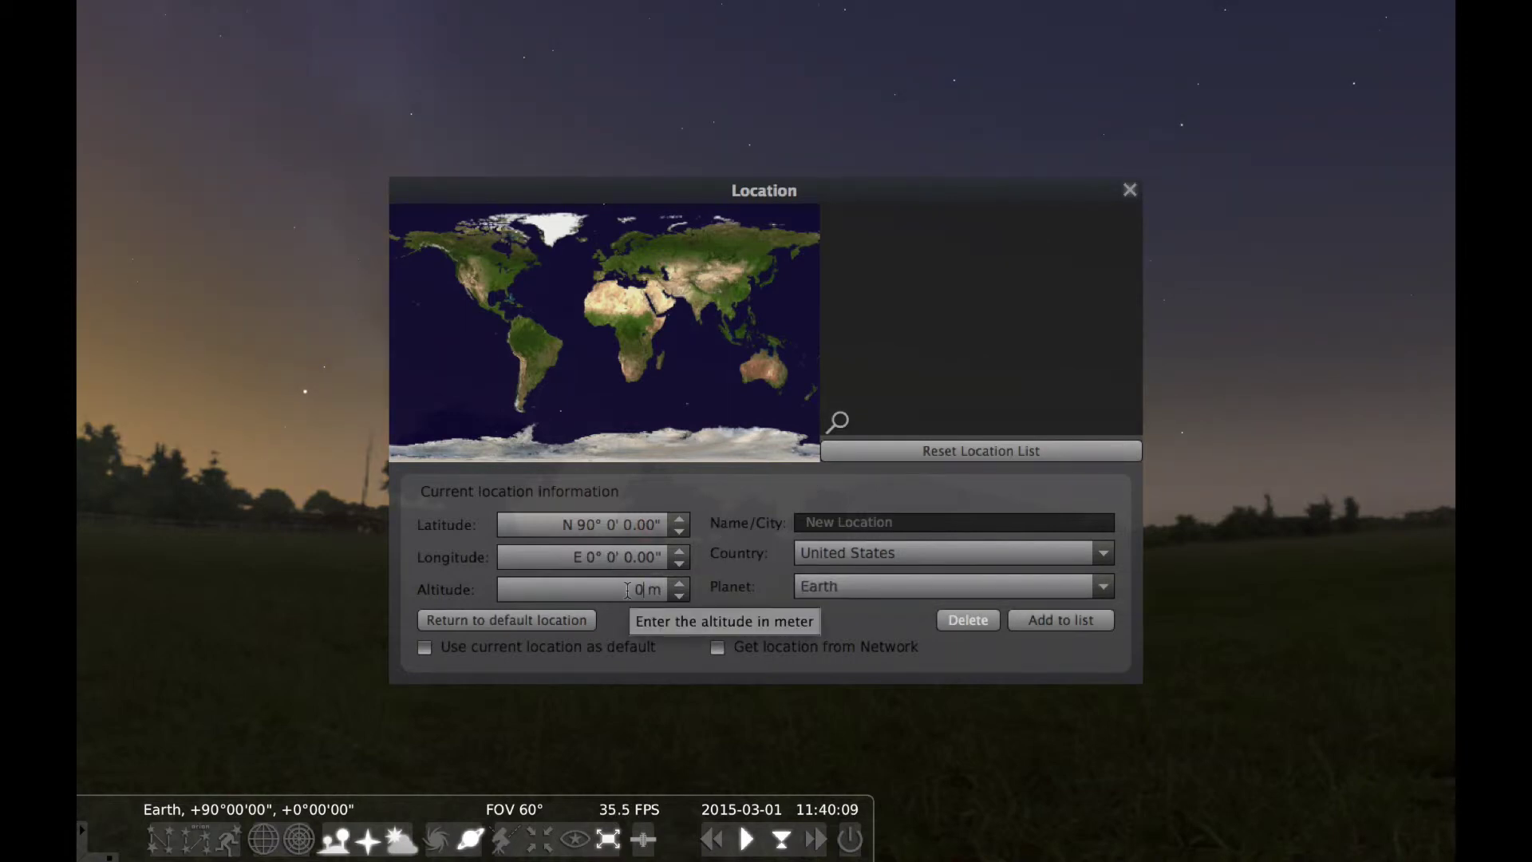
{"action": "left_click", "coordinate": [1130, 192]}
{"action": "left_click_drag", "start_coordinate": [821, 154], "coordinate": [841, 386]}
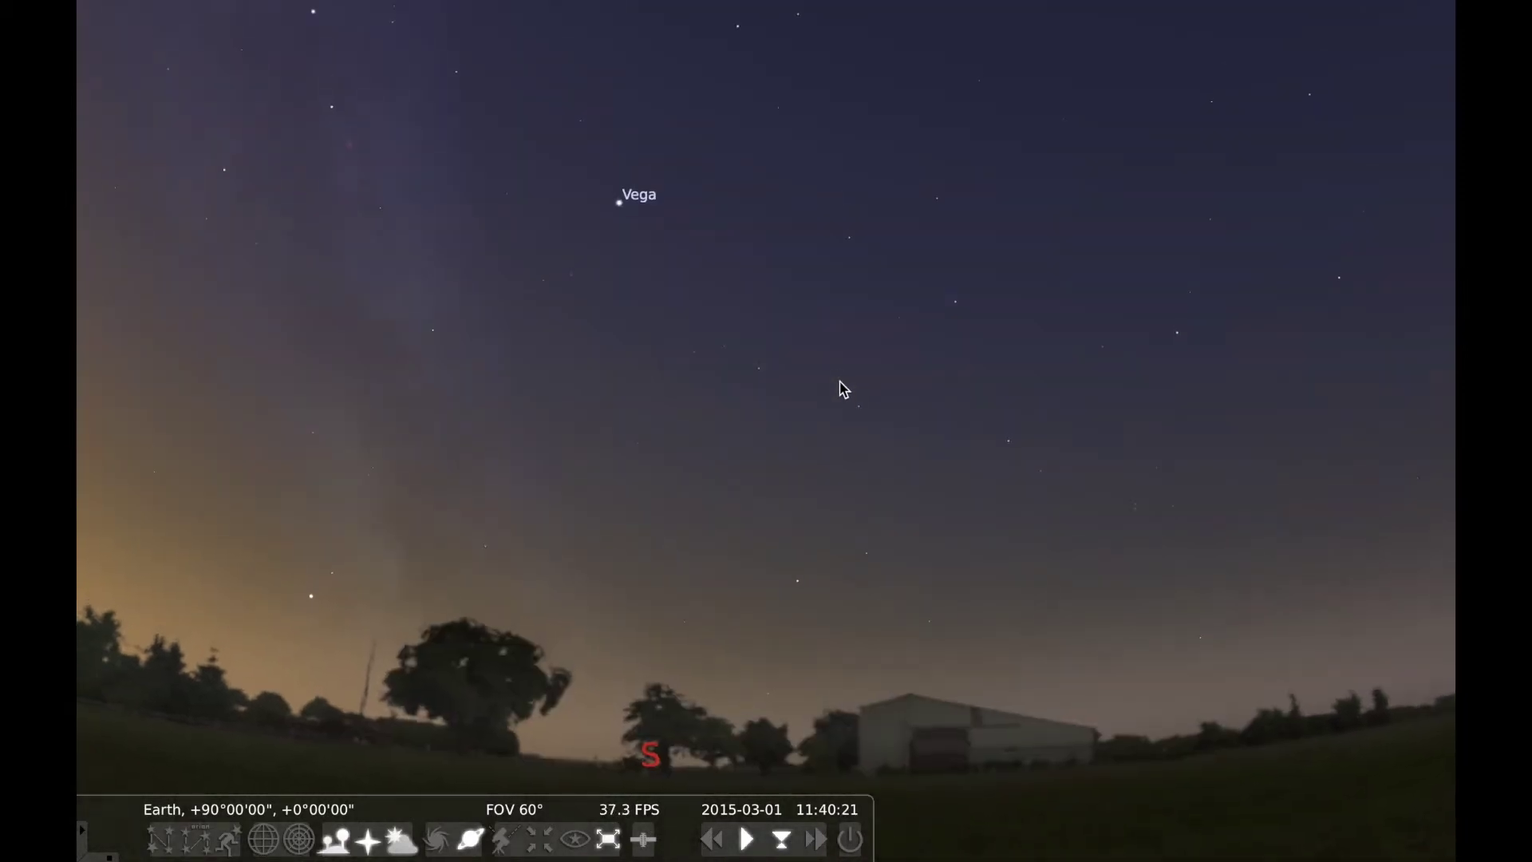
- Tilt the view up toward Deneb and Arcturus and speed simulated time up three steps
{"action": "left_click_drag", "start_coordinate": [836, 201], "coordinate": [838, 346]}
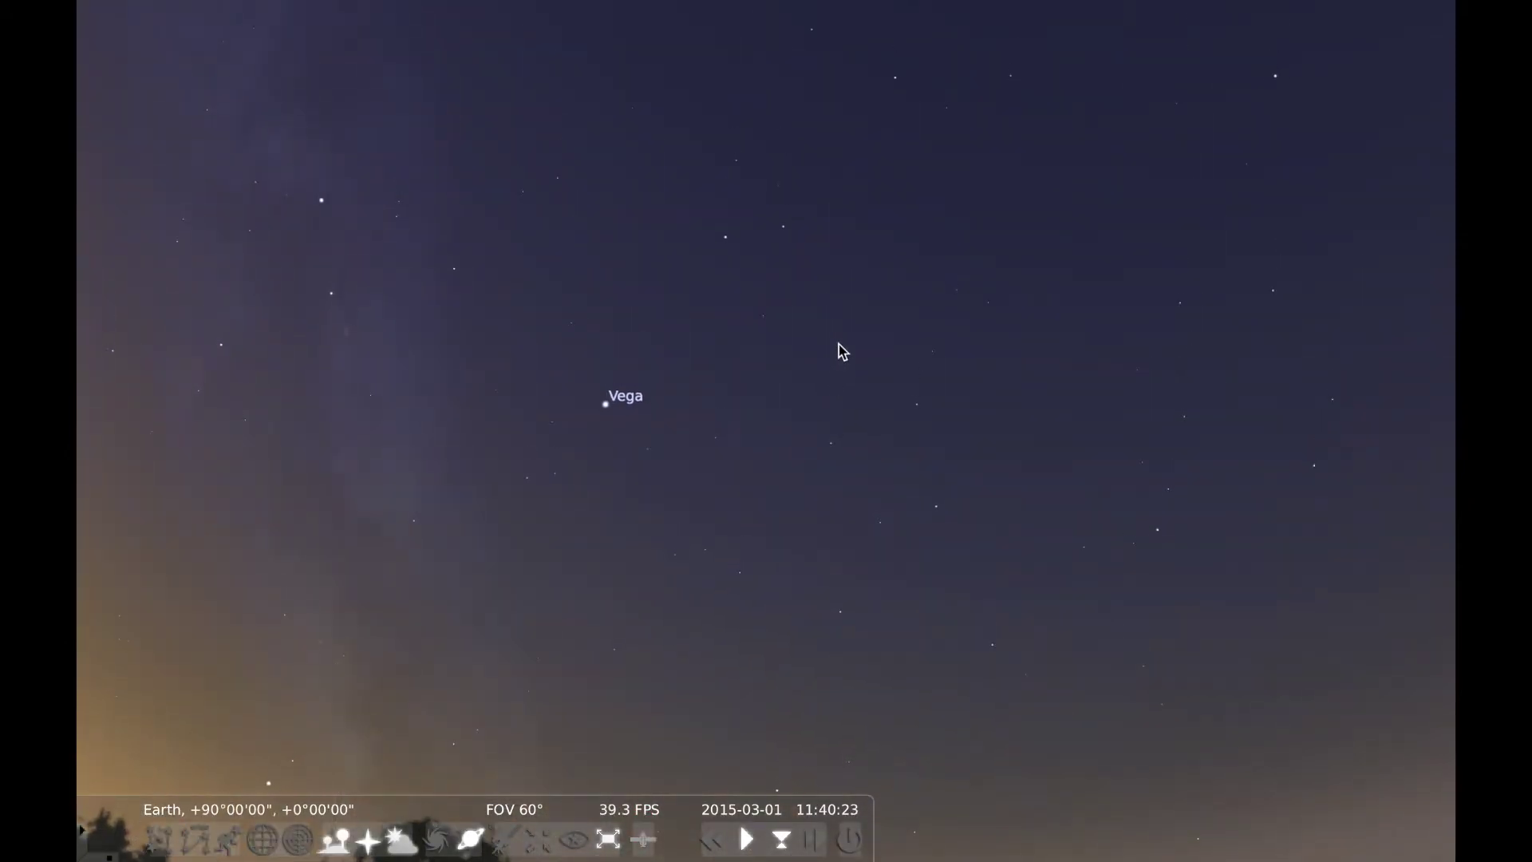
{"action": "left_click_drag", "start_coordinate": [834, 292], "coordinate": [817, 393]}
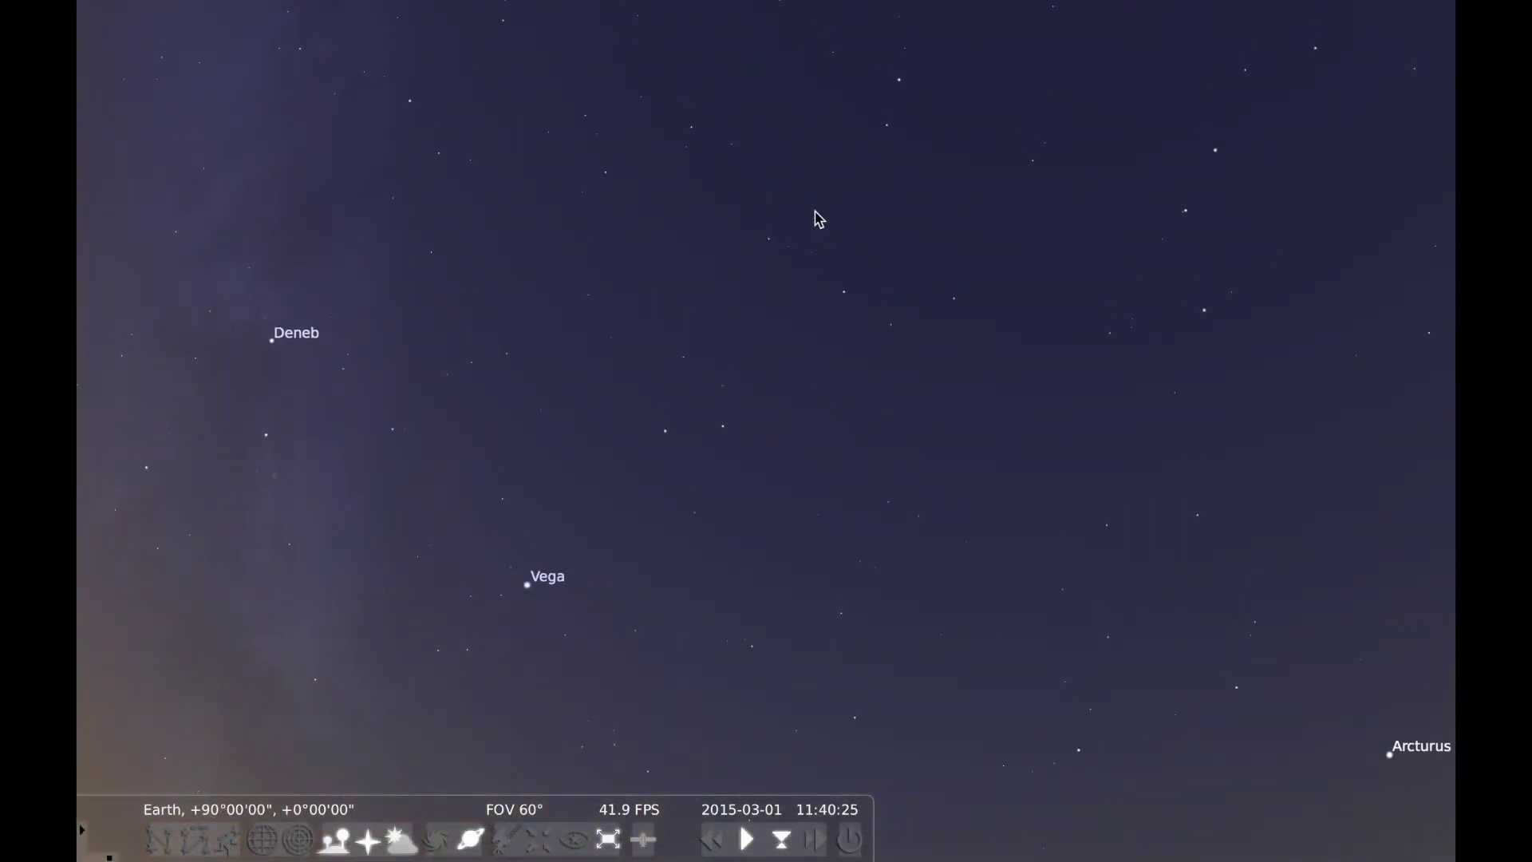
{"action": "left_click_drag", "start_coordinate": [817, 216], "coordinate": [675, 384]}
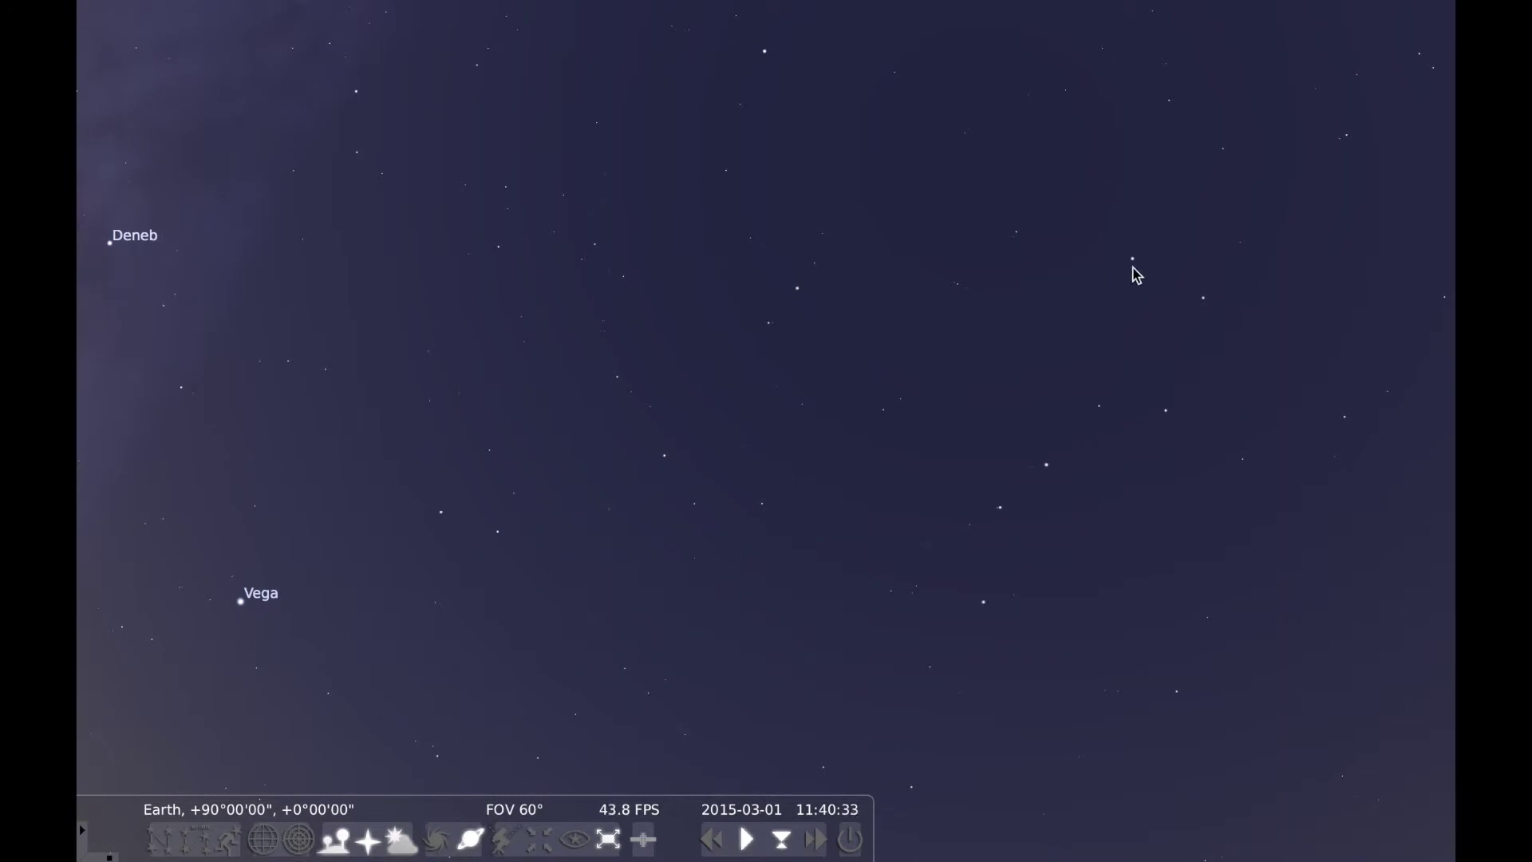
{"action": "left_click", "coordinate": [818, 840]}
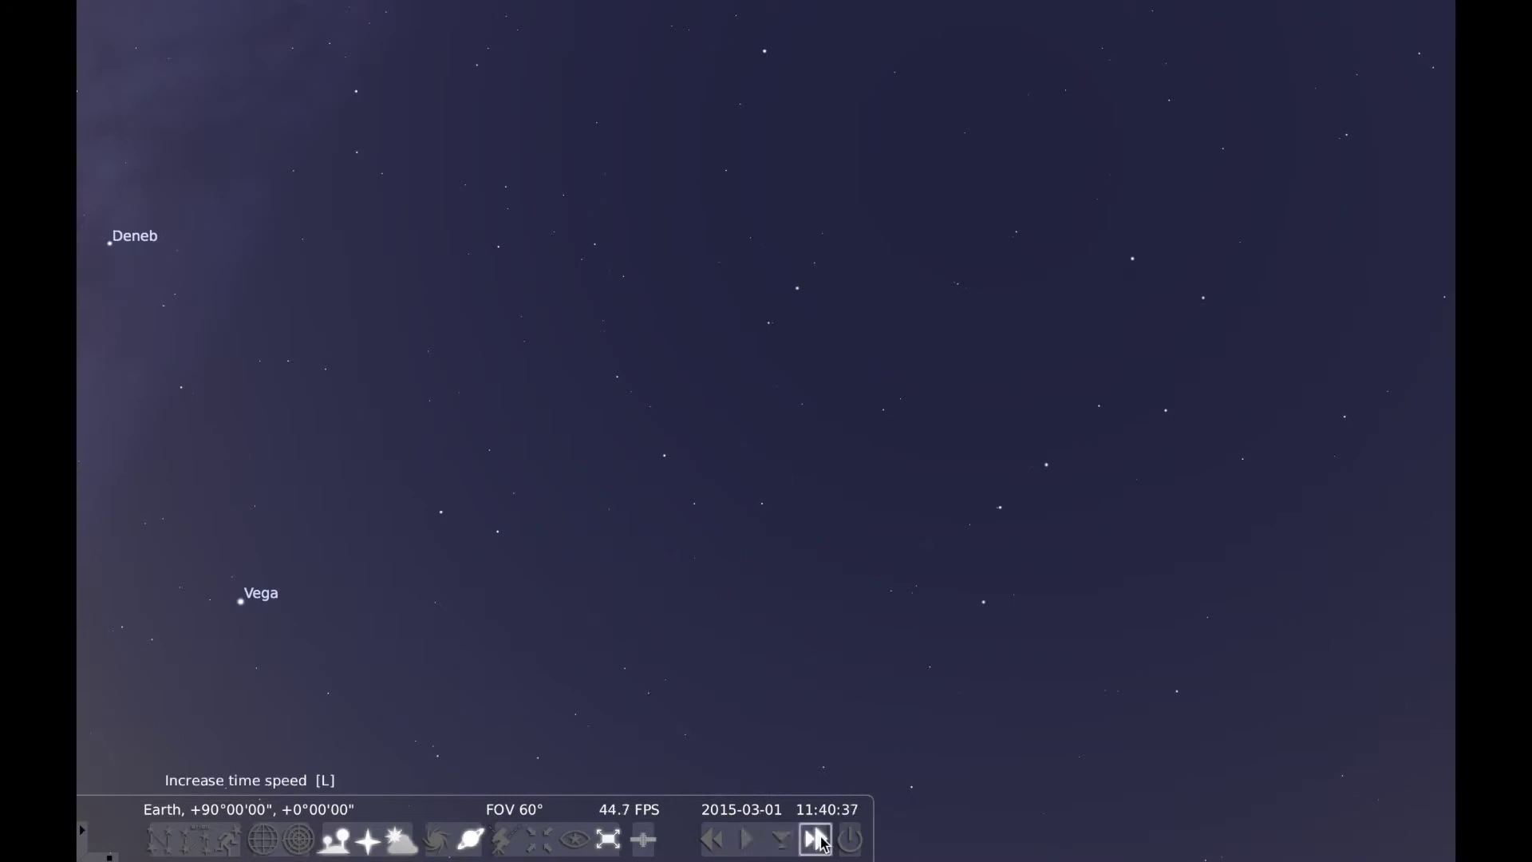
{"action": "left_click", "coordinate": [818, 840]}
{"action": "left_click", "coordinate": [819, 840]}
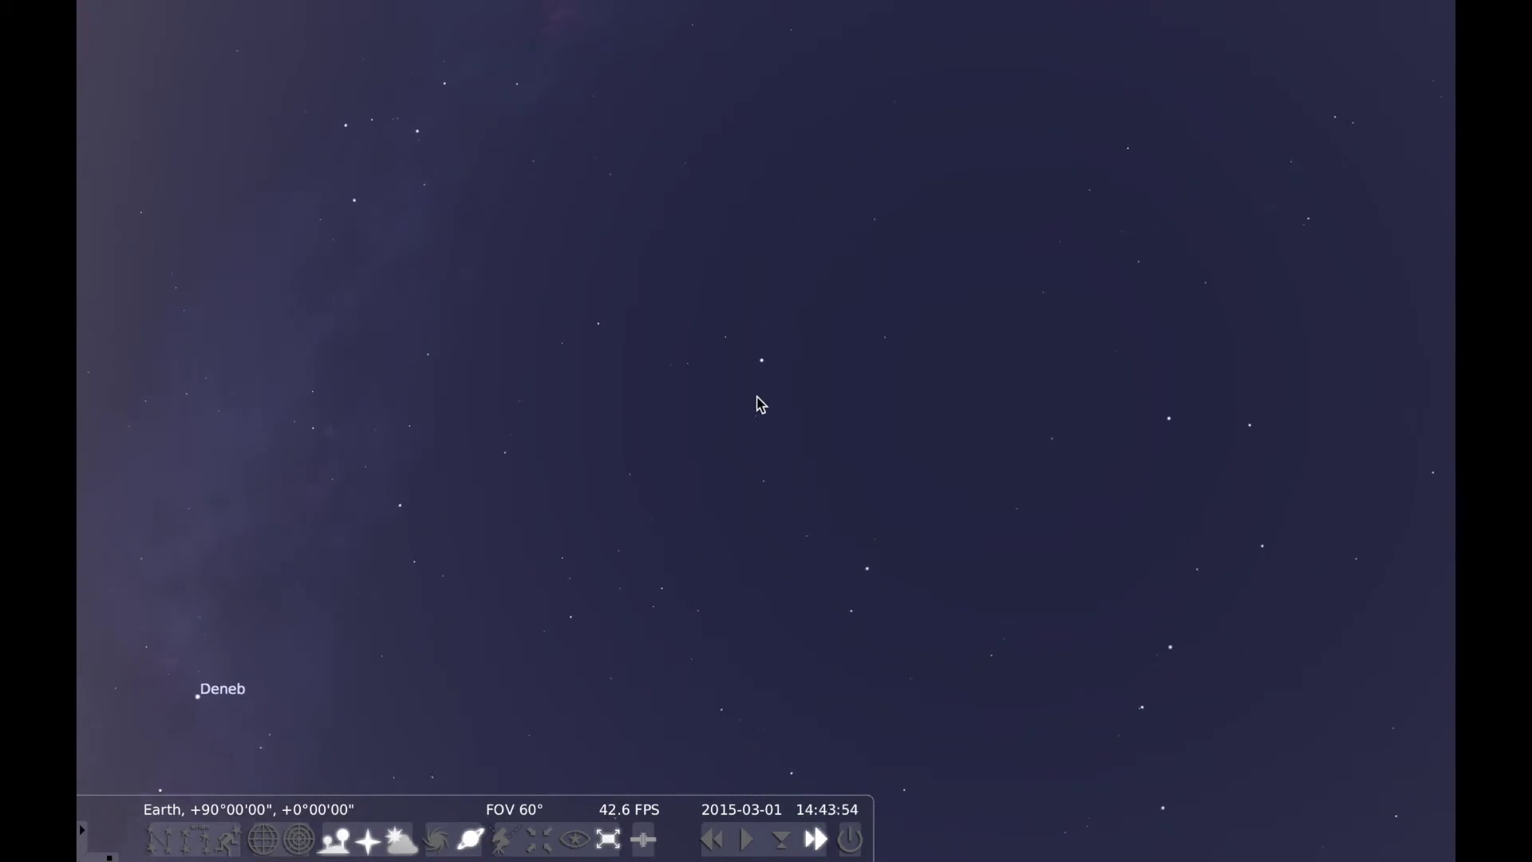
- Inspect Polaris, clear the selection, look down to the horizon, and return time to normal speed
{"action": "left_click", "coordinate": [763, 365]}
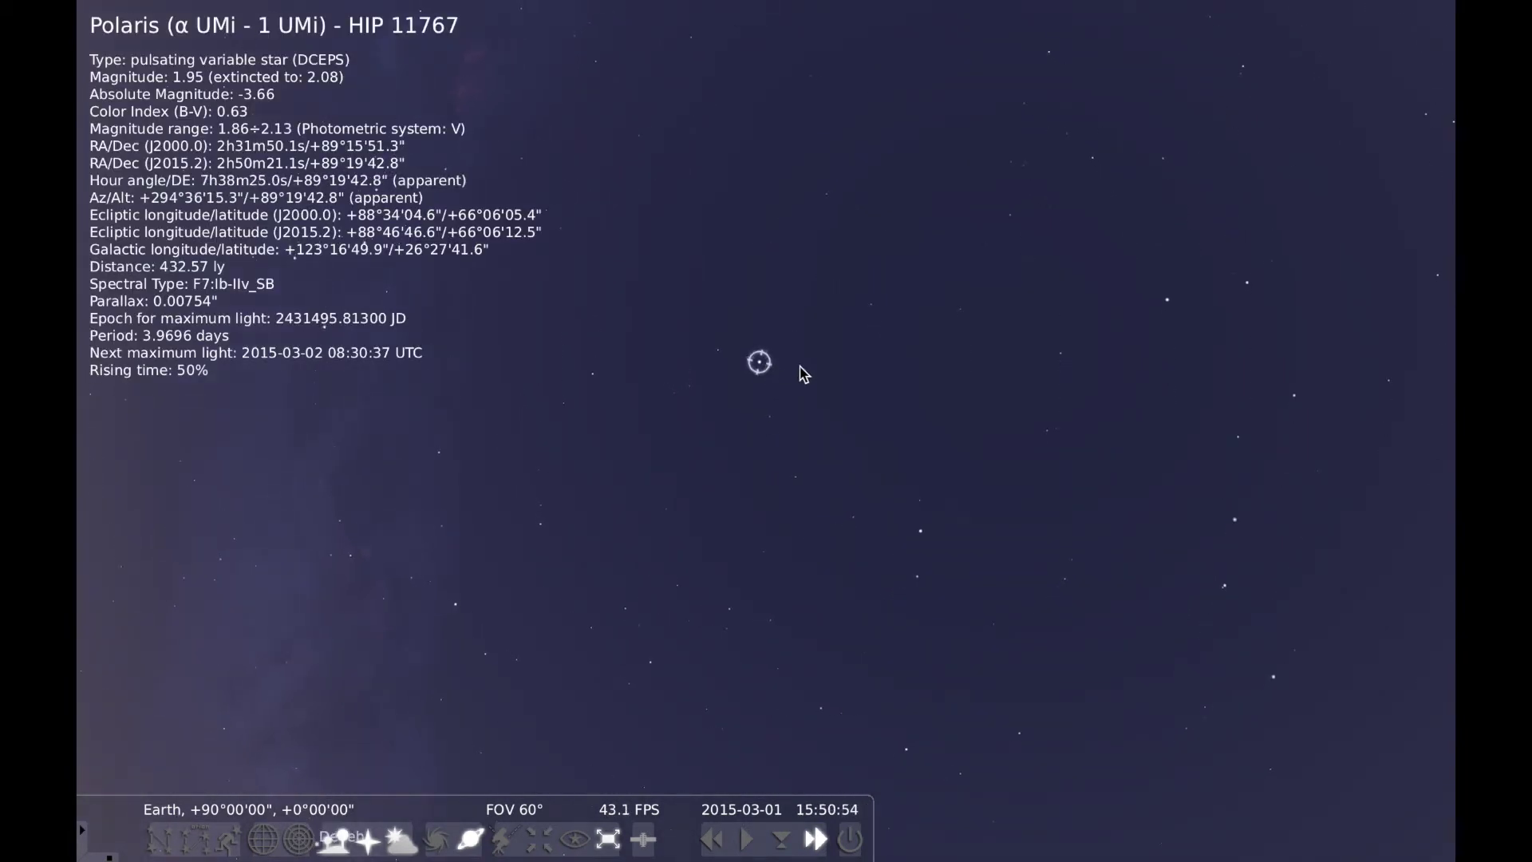
{"action": "left_click", "coordinate": [801, 371]}
{"action": "right_click", "coordinate": [808, 355]}
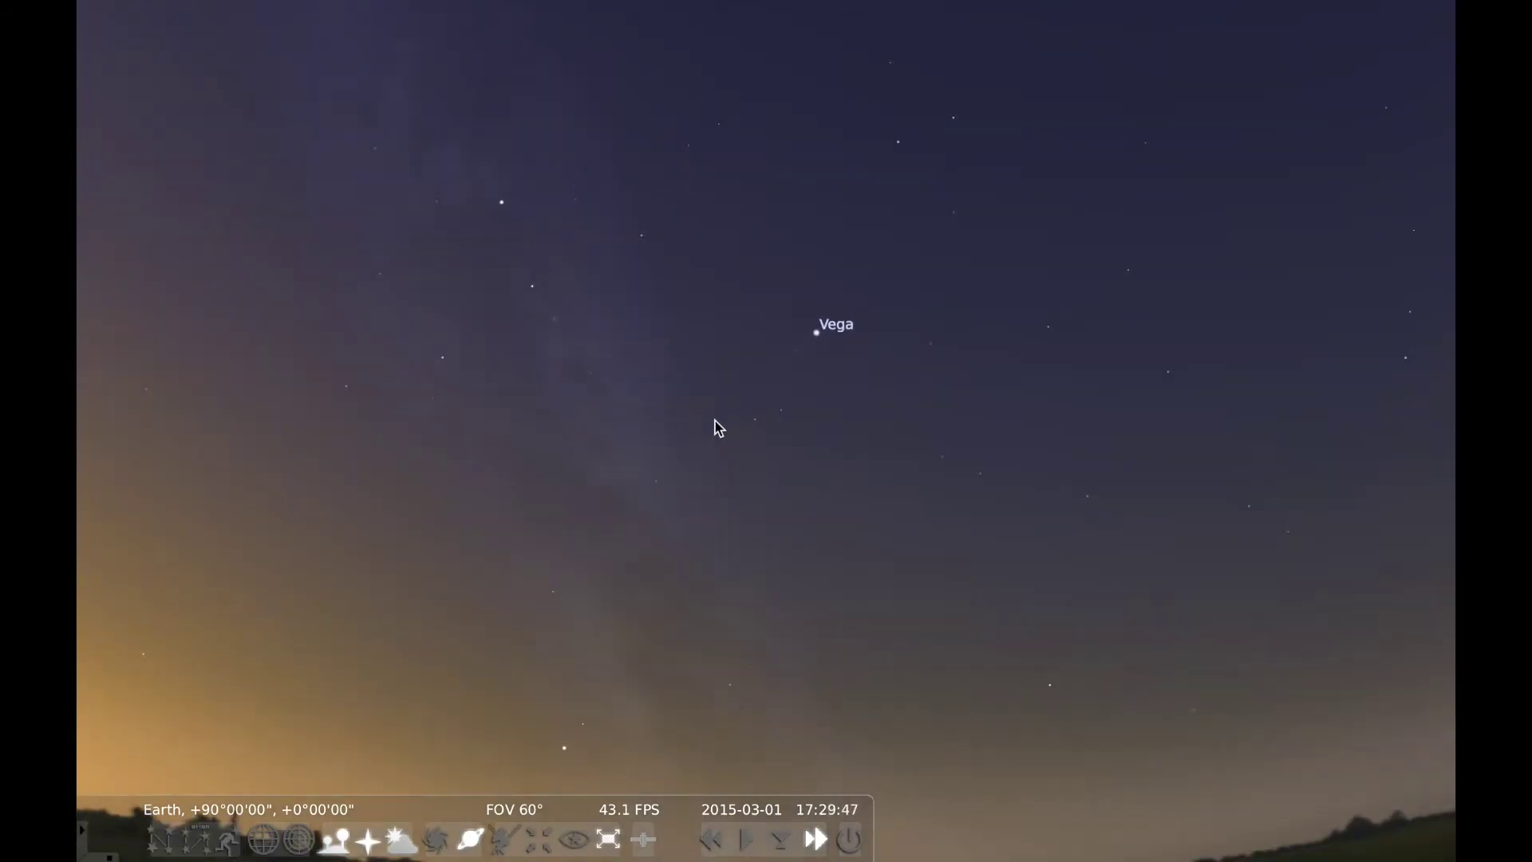
{"action": "left_click_drag", "start_coordinate": [721, 578], "coordinate": [712, 390]}
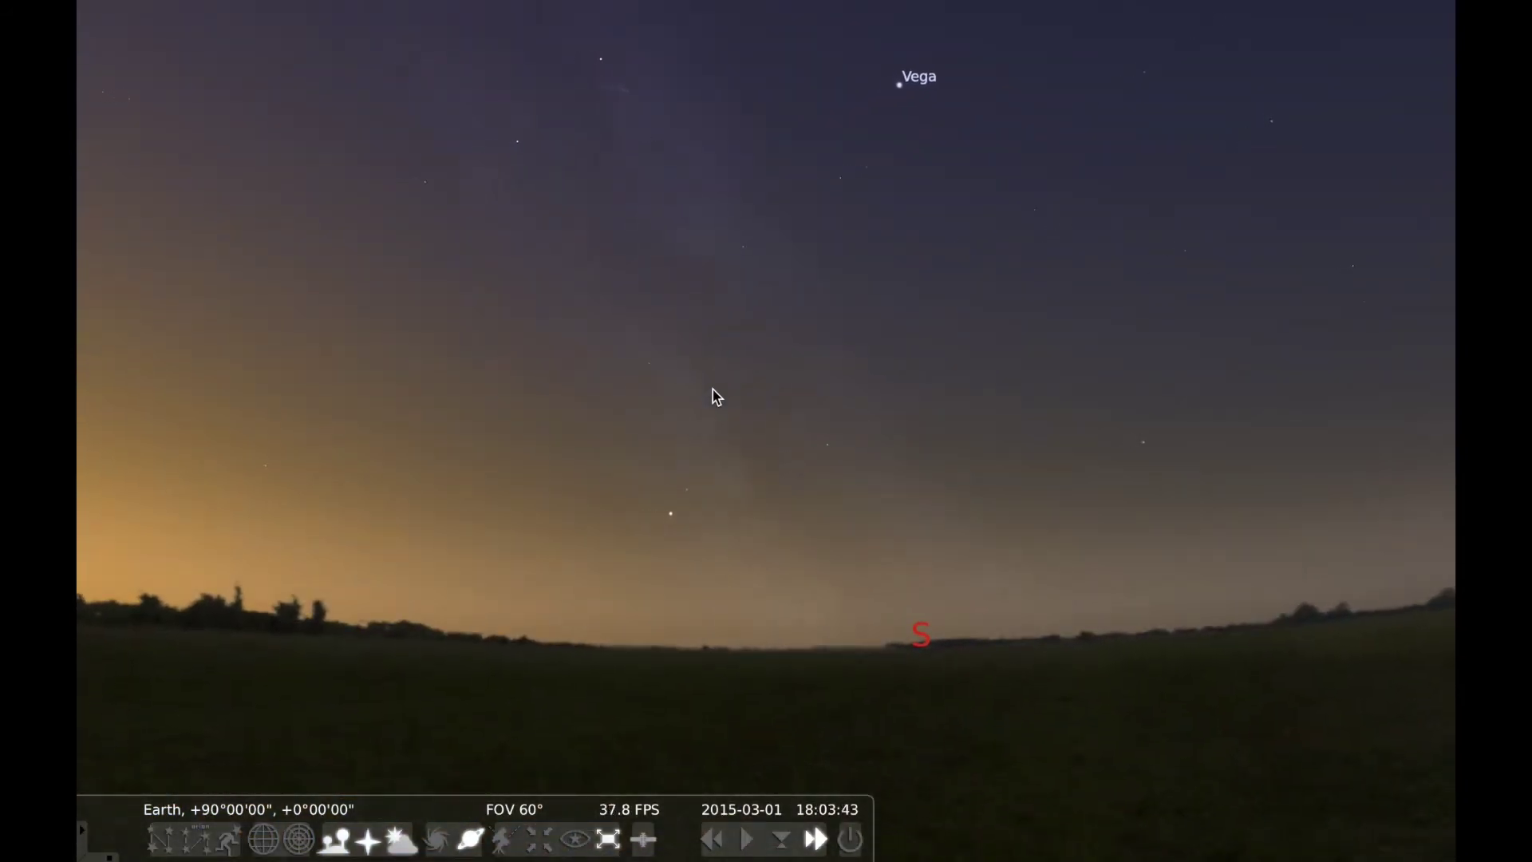
{"action": "left_click", "coordinate": [712, 838]}
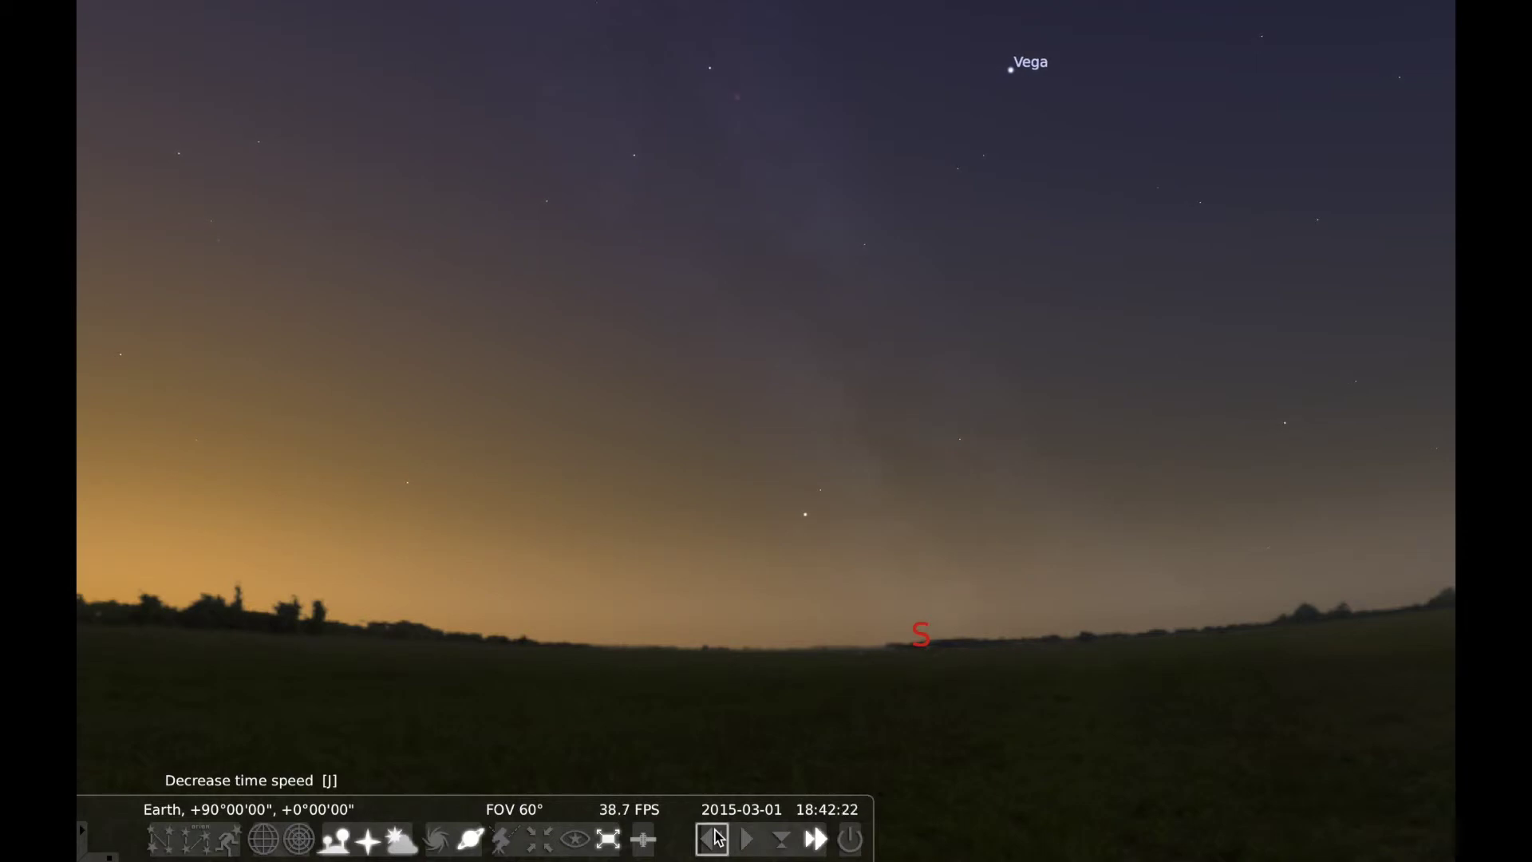
{"action": "left_click", "coordinate": [718, 837]}
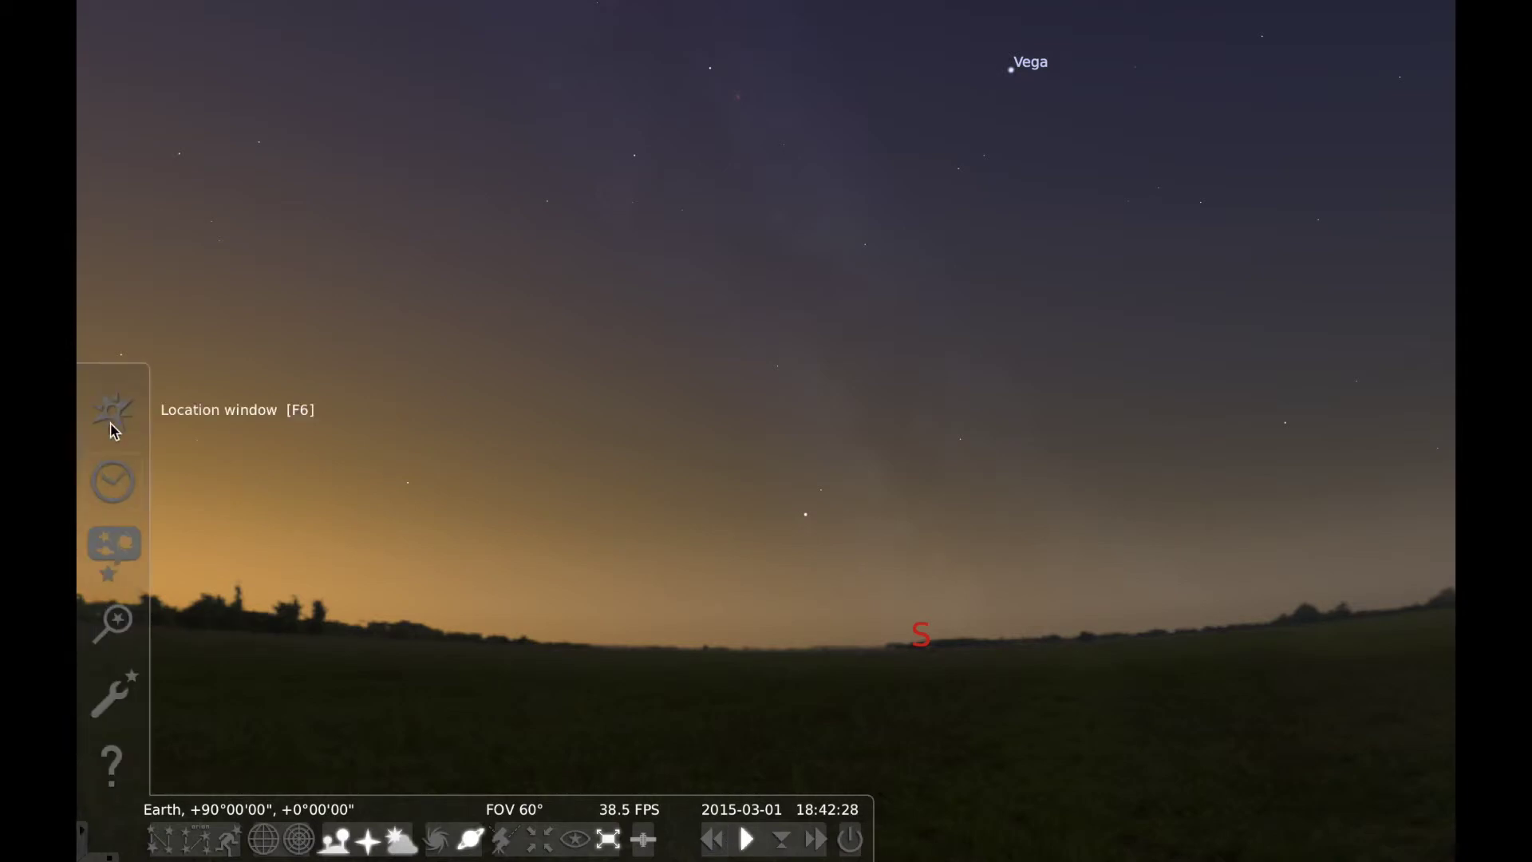
{"action": "left_click", "coordinate": [113, 419]}
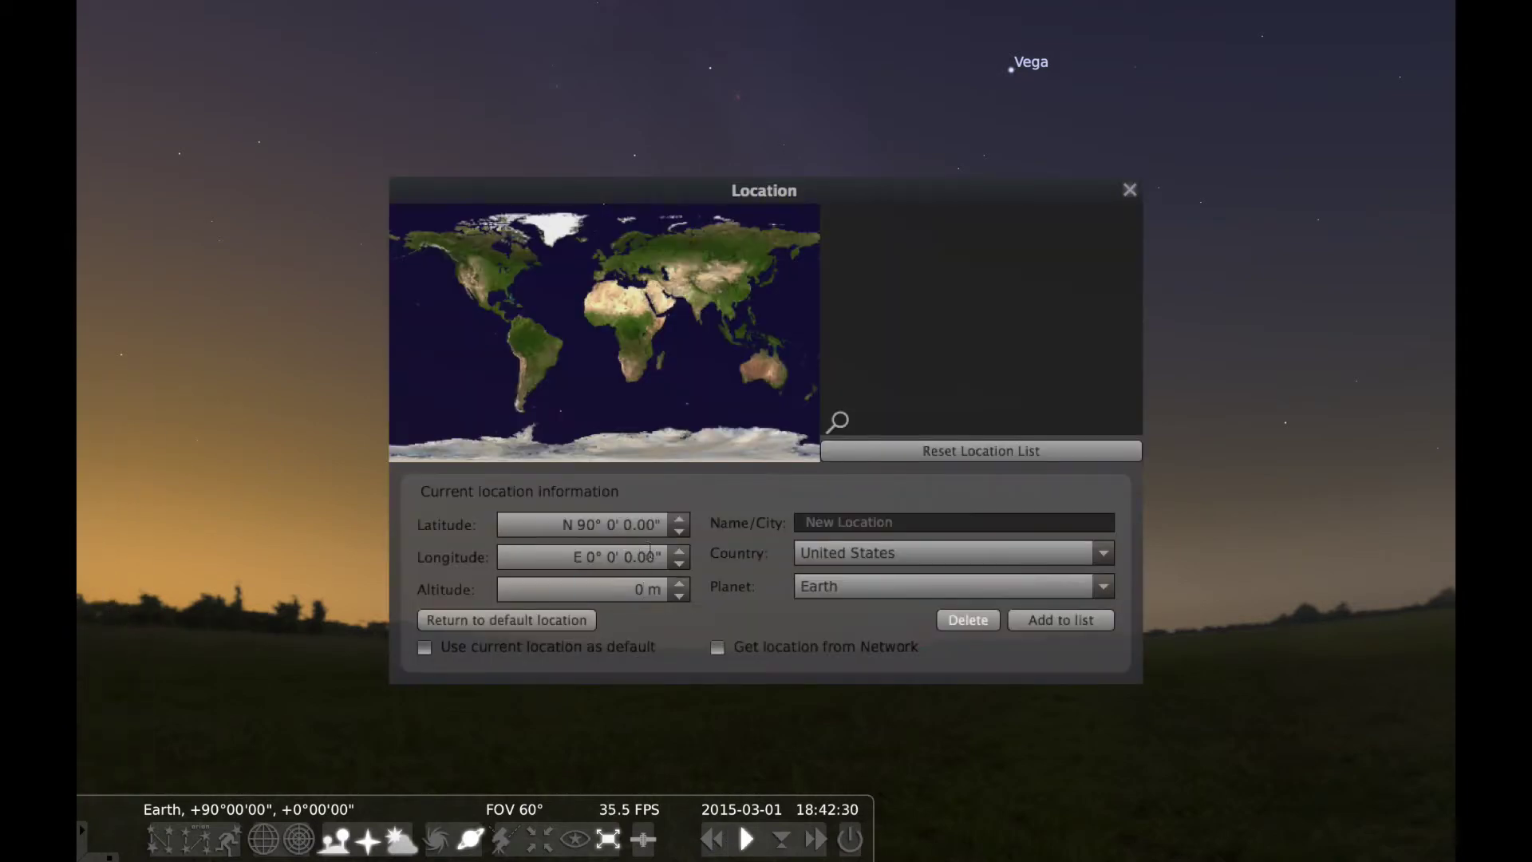
- Save the current position as 'North Pole' in the location list, then return to default Seattle
{"action": "left_click", "coordinate": [864, 523]}
{"action": "type", "text": "North Pole"}
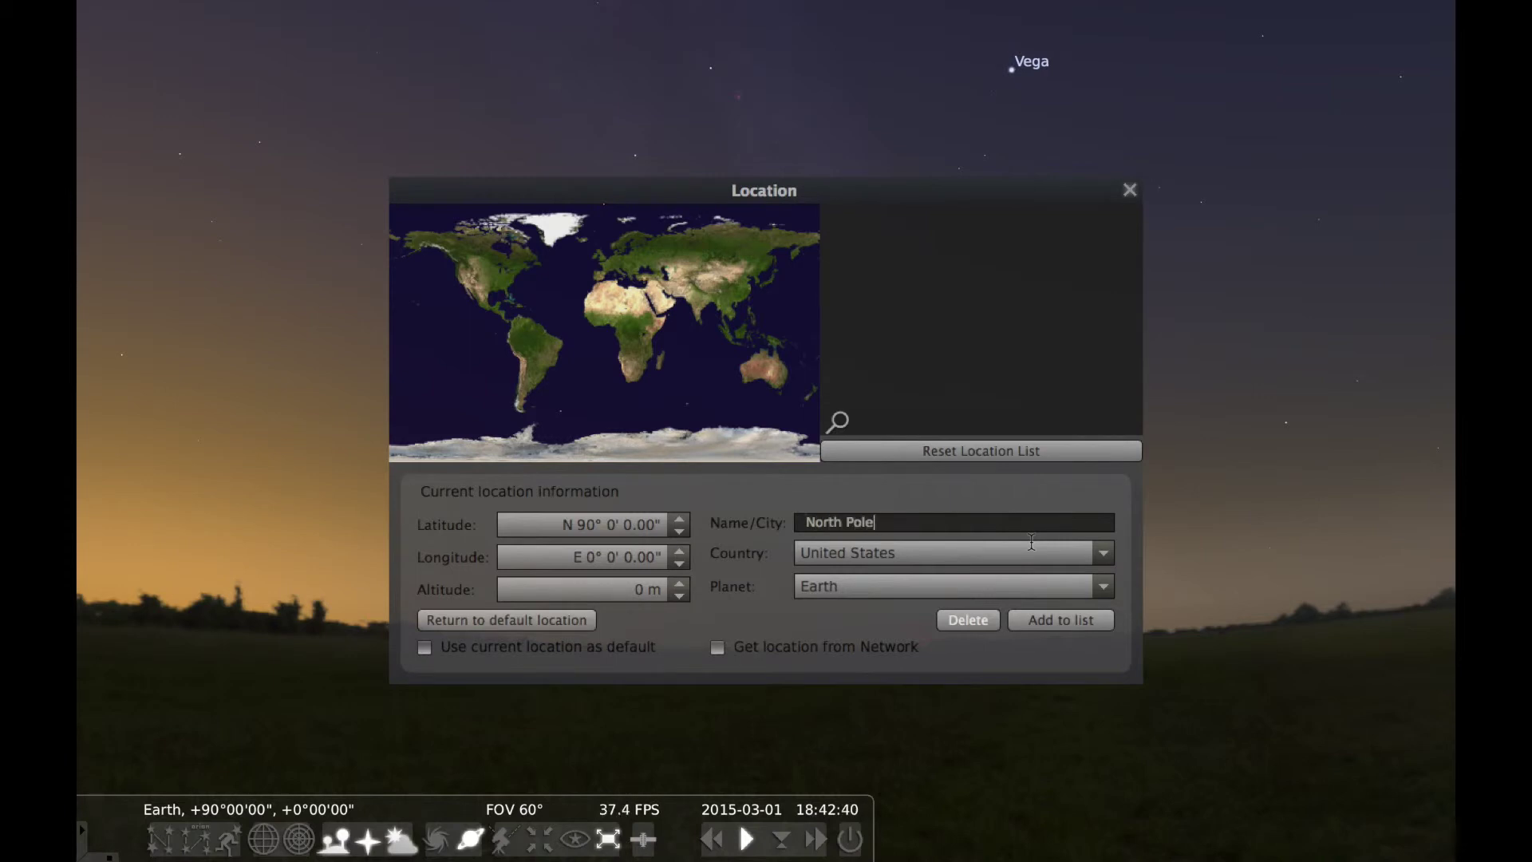
{"action": "left_click", "coordinate": [1050, 627]}
{"action": "left_click", "coordinate": [543, 624]}
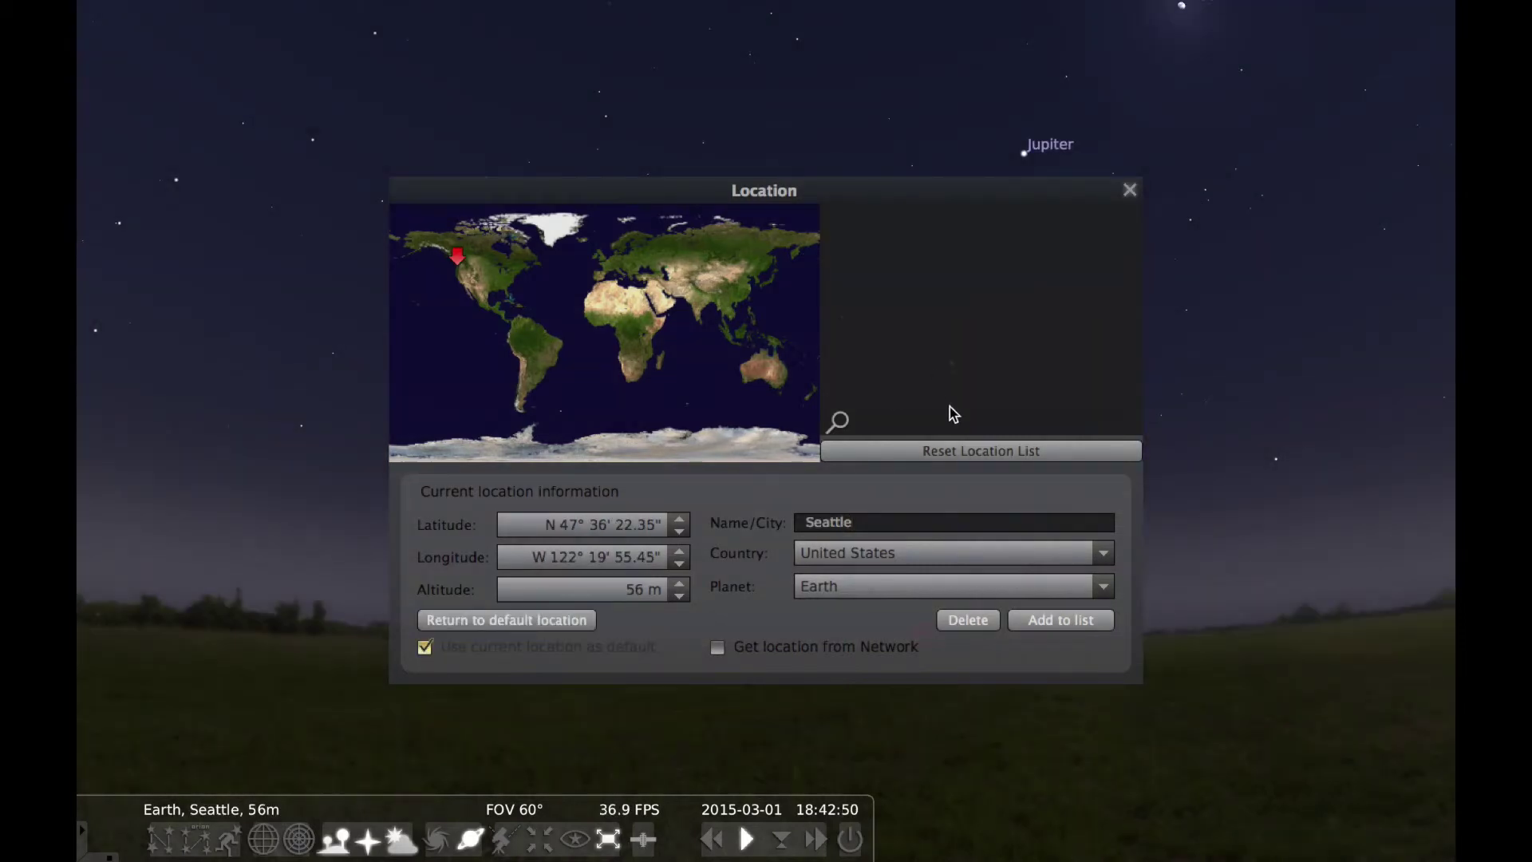
- Reset the location list, search 'north p', and pick North Pole, United States
{"action": "left_click", "coordinate": [937, 452]}
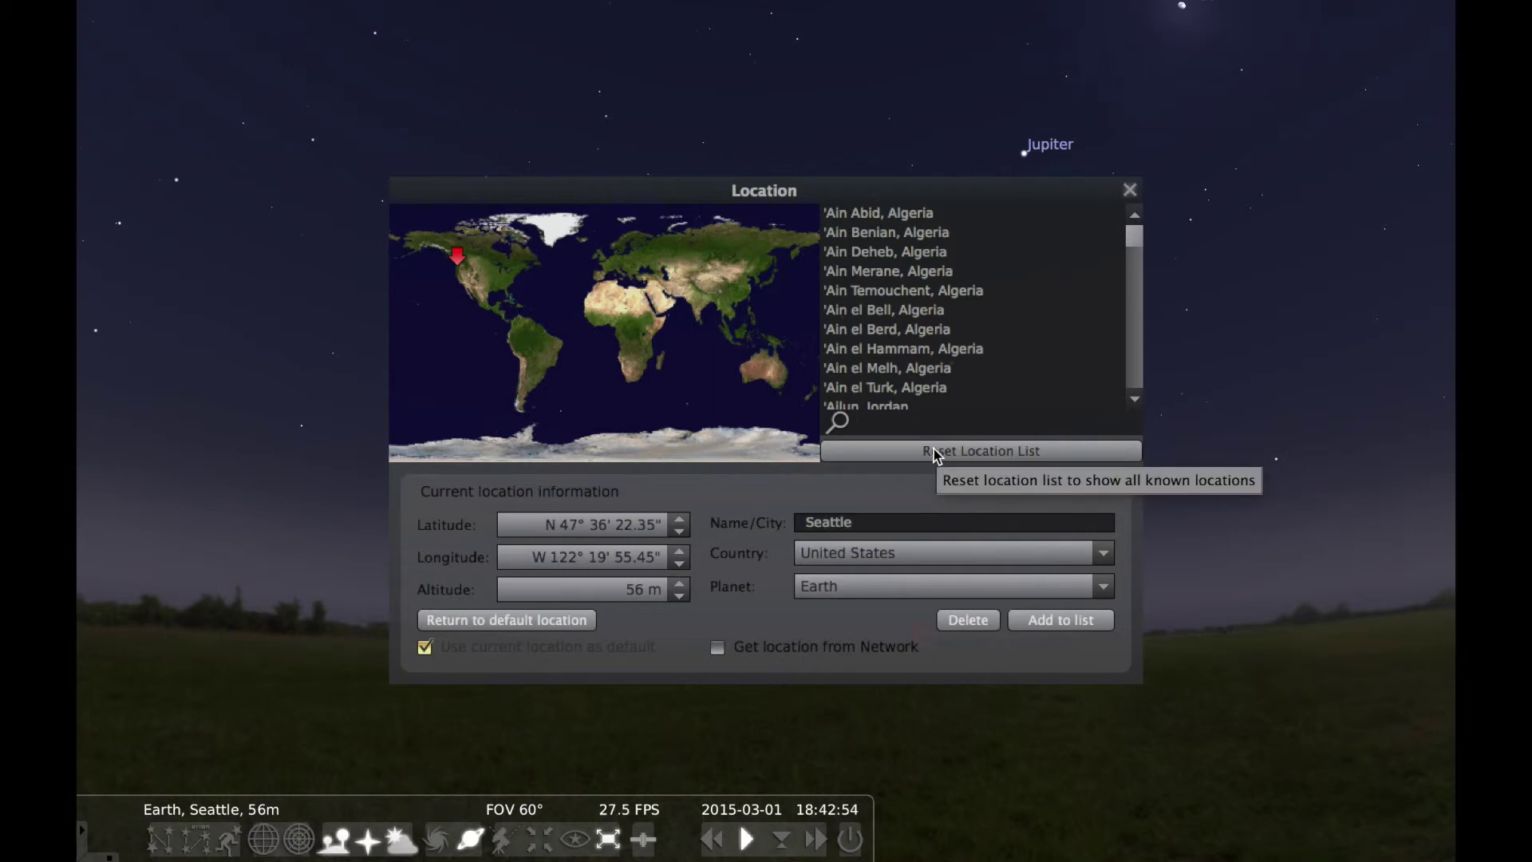
{"action": "type", "text": "nor"}
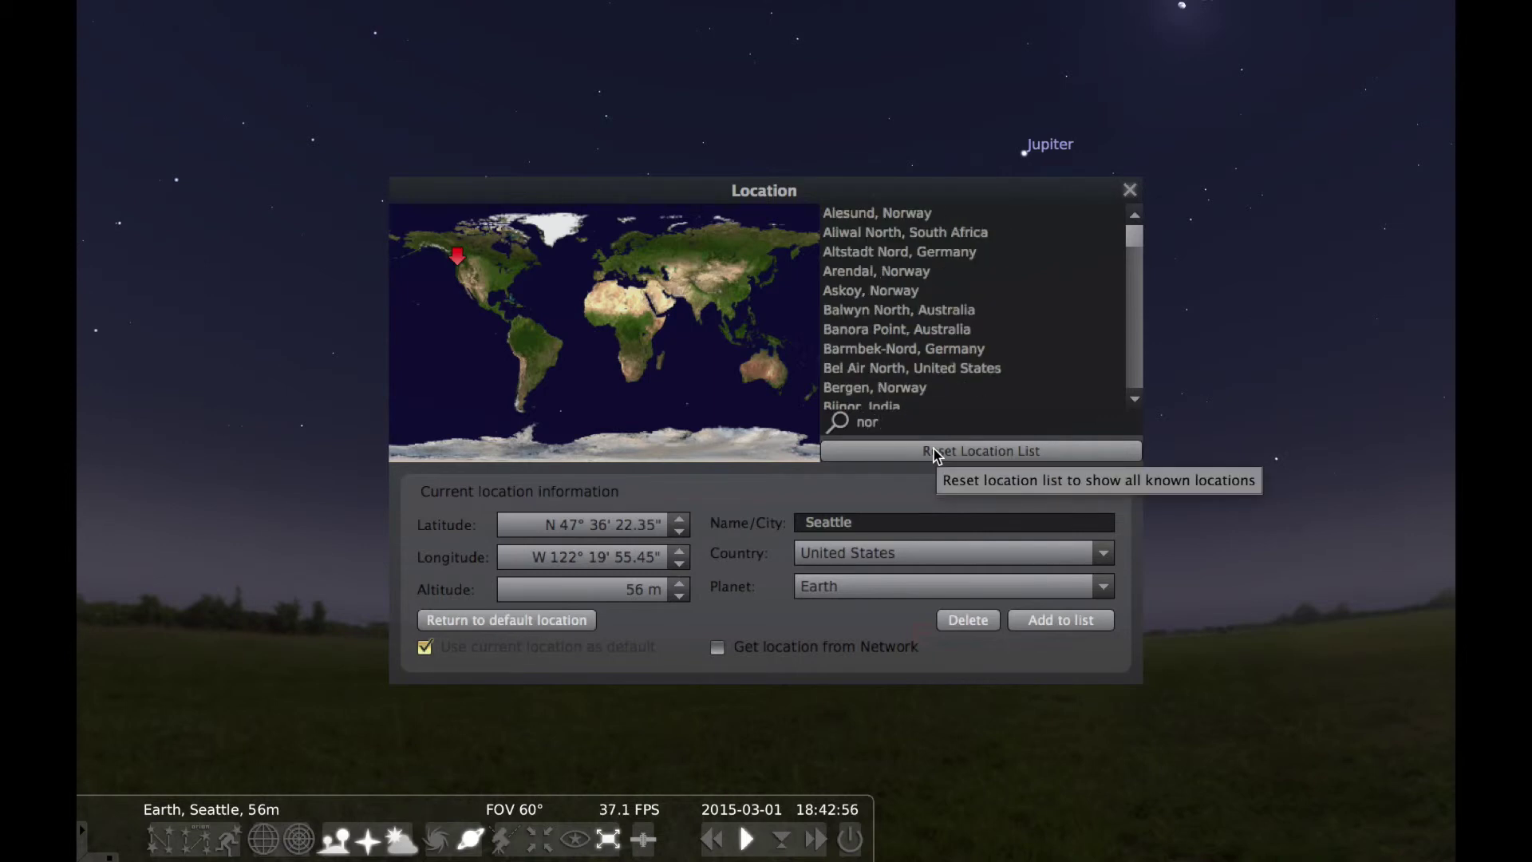
{"action": "type", "text": "th"}
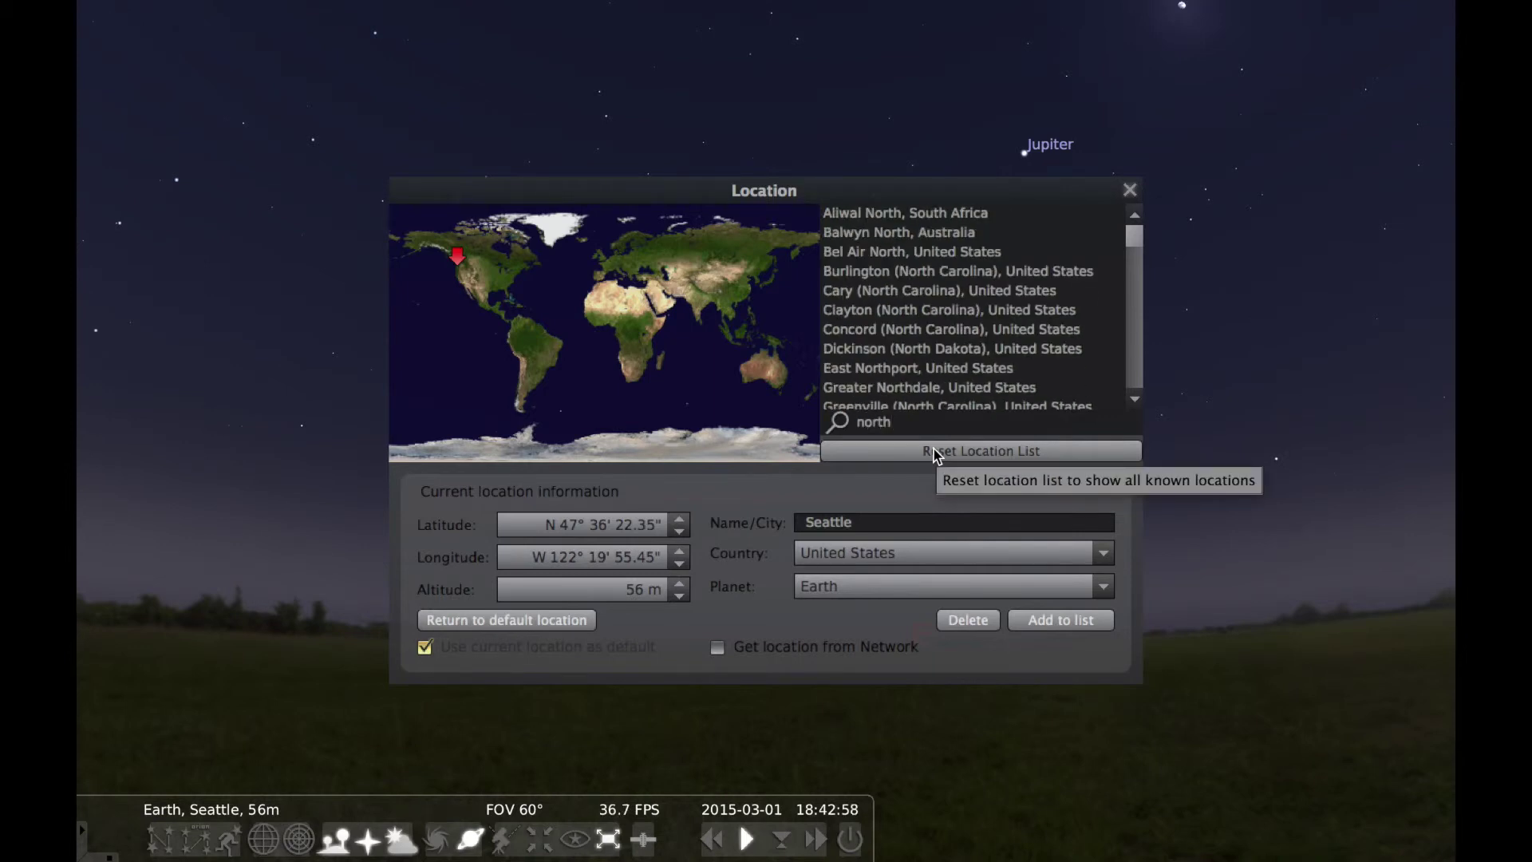
{"action": "type", "text": " p"}
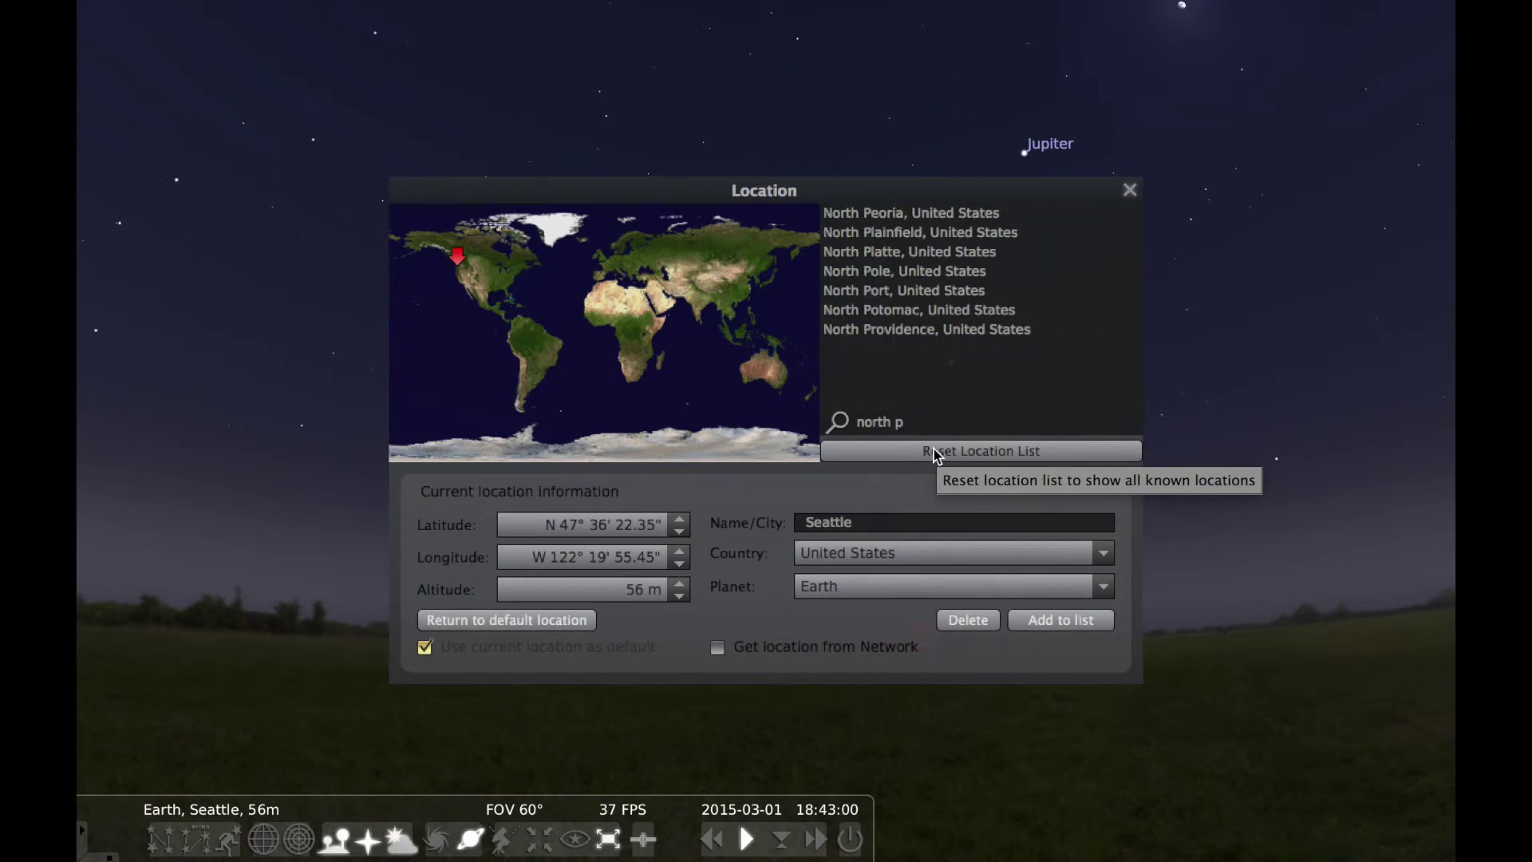
{"action": "left_click", "coordinate": [907, 271]}
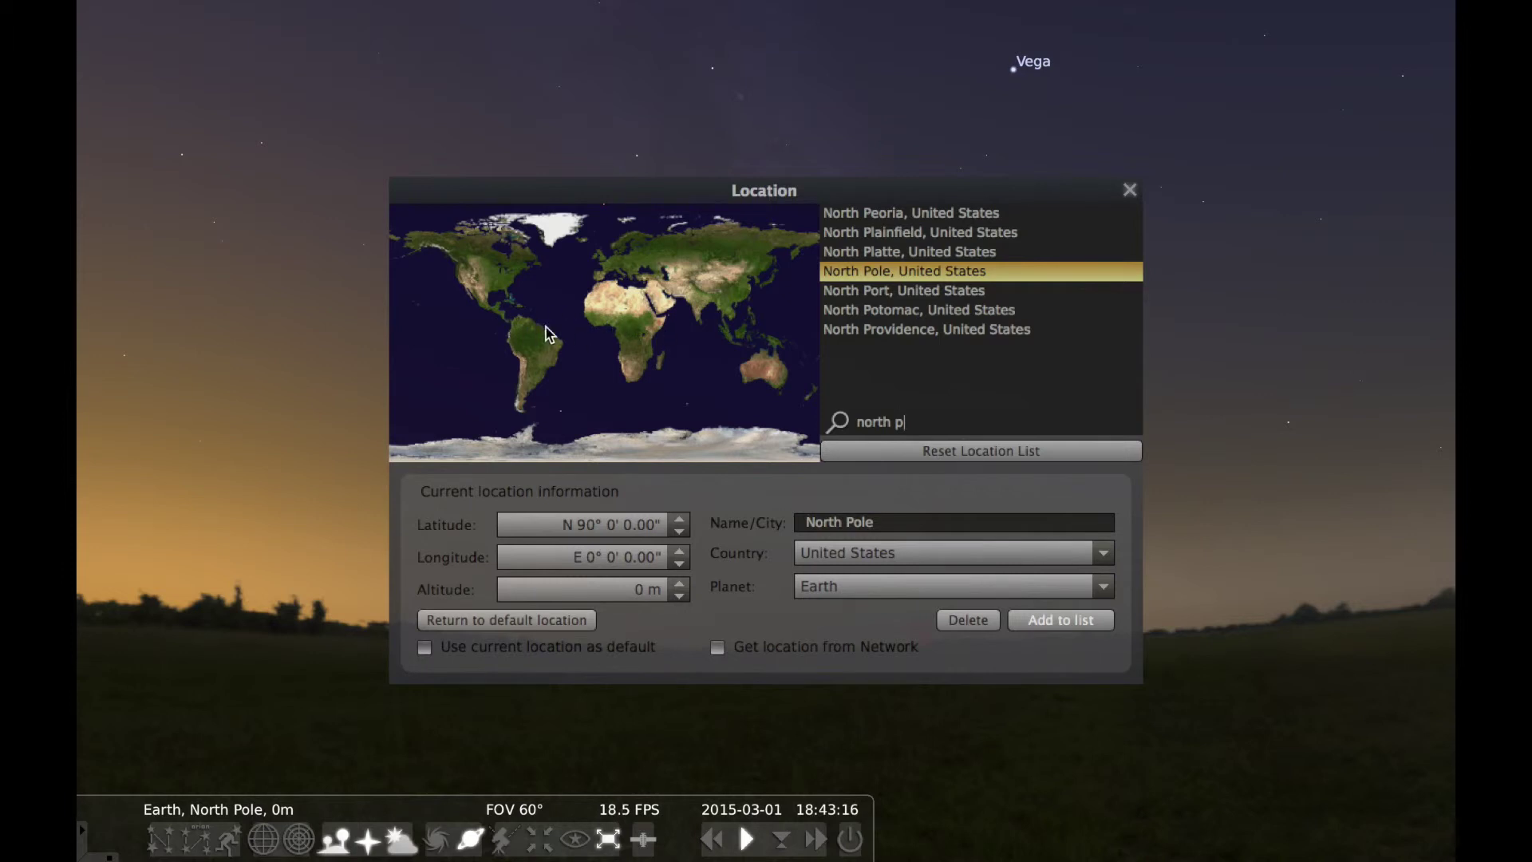
- Pick a spot near Ecuador, then set latitude to 0° and longitude to W 90° 0' 0"
{"action": "left_click", "coordinate": [502, 336]}
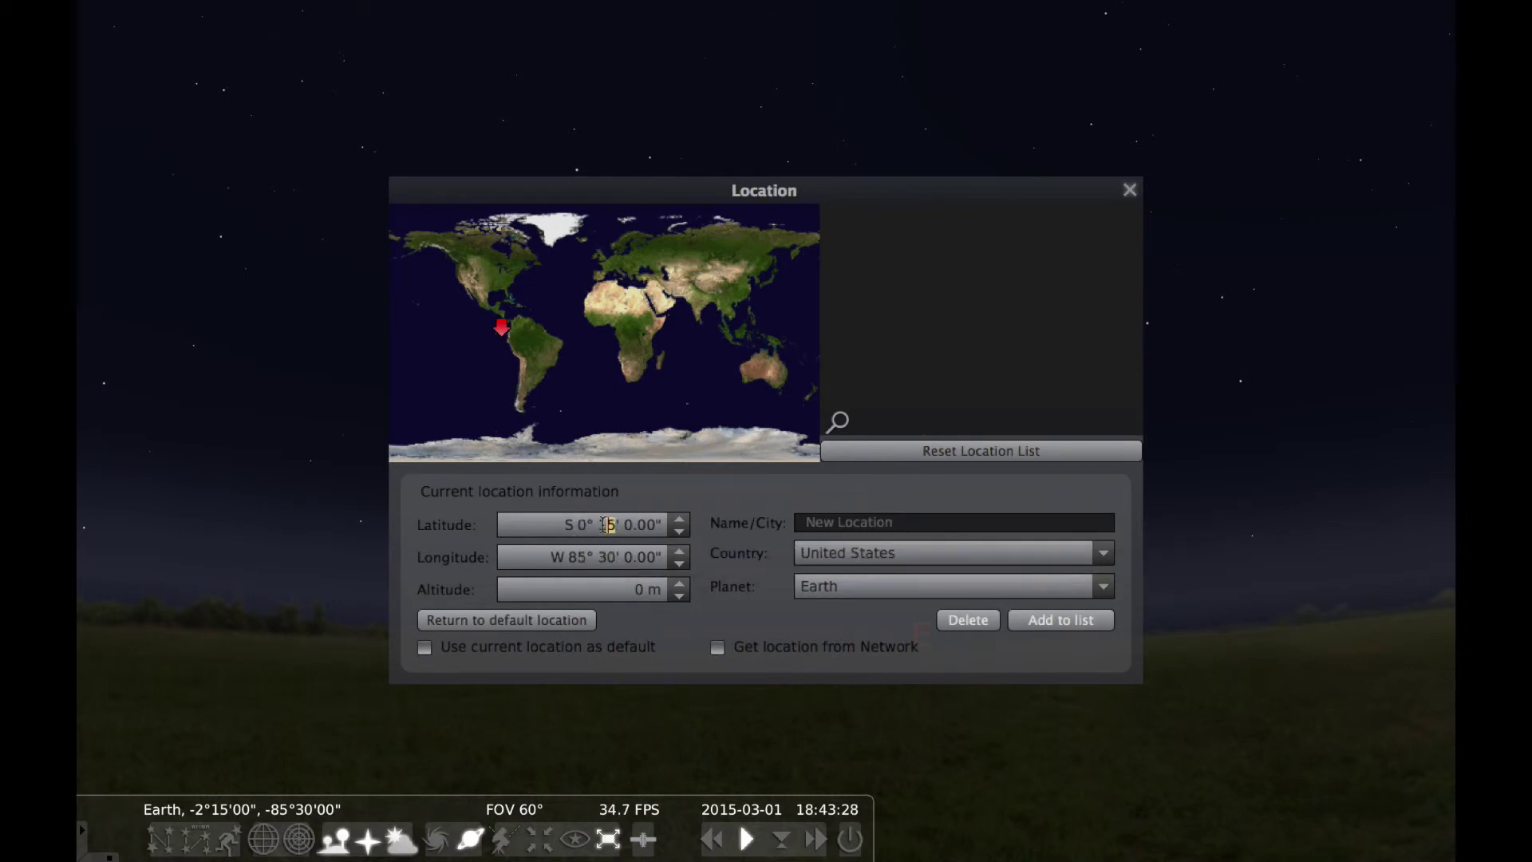
{"action": "type", "text": "0"}
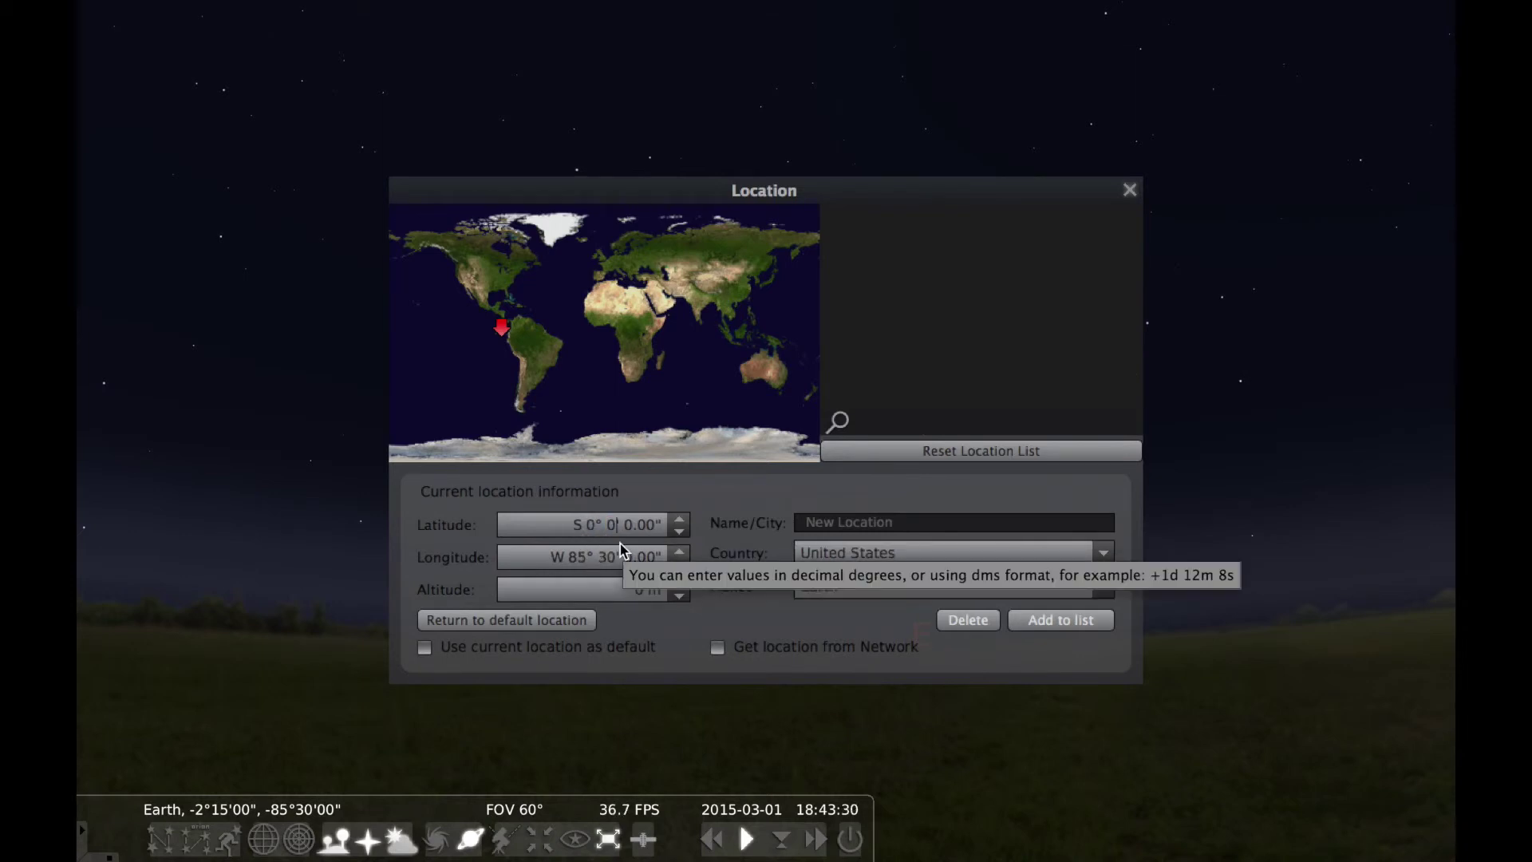
{"action": "double_click", "coordinate": [574, 557]}
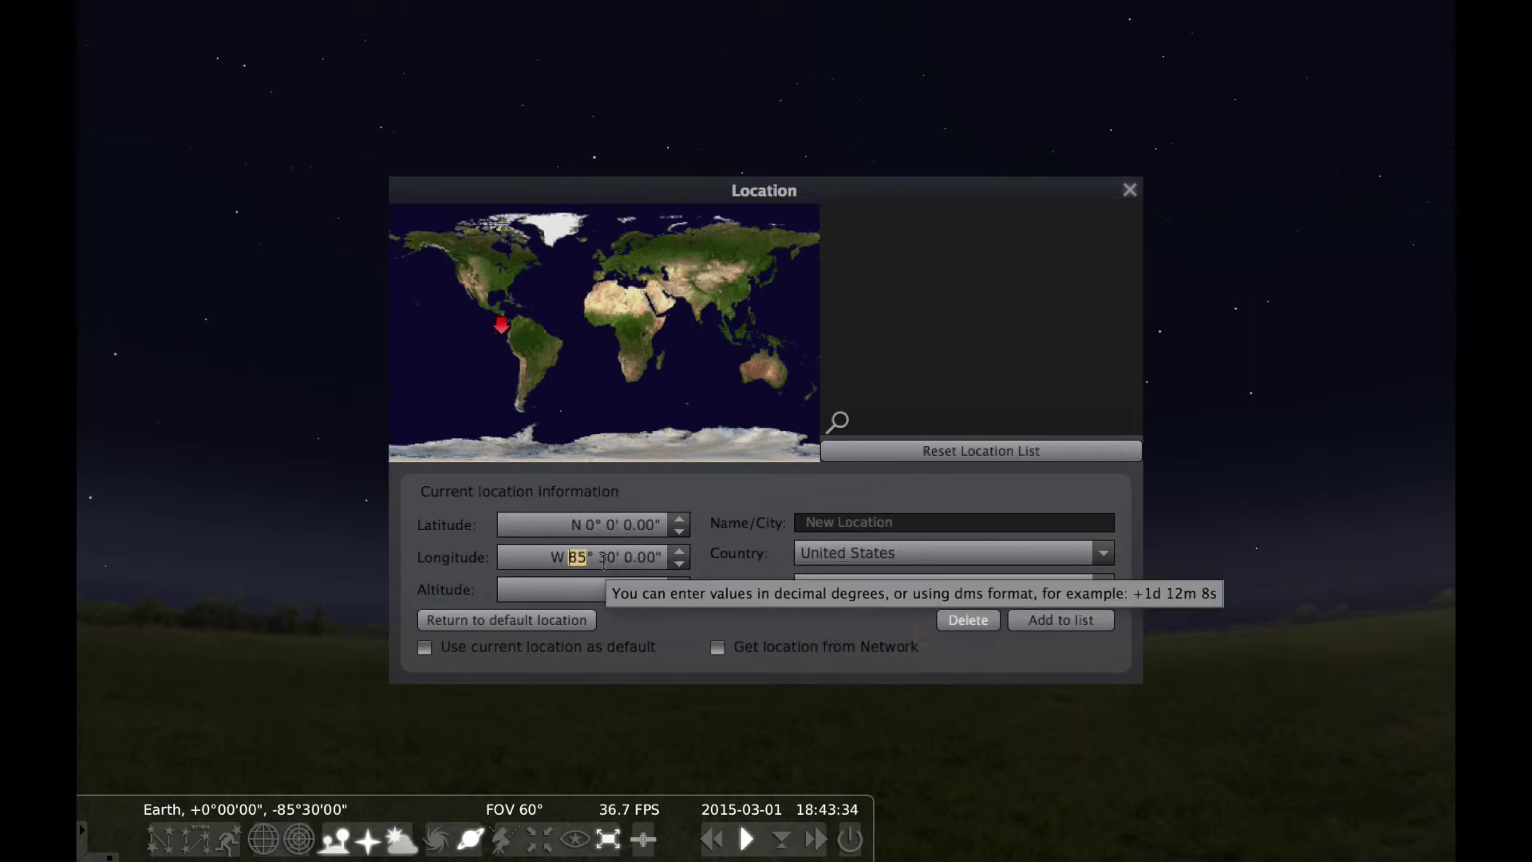
{"action": "type", "text": "90"}
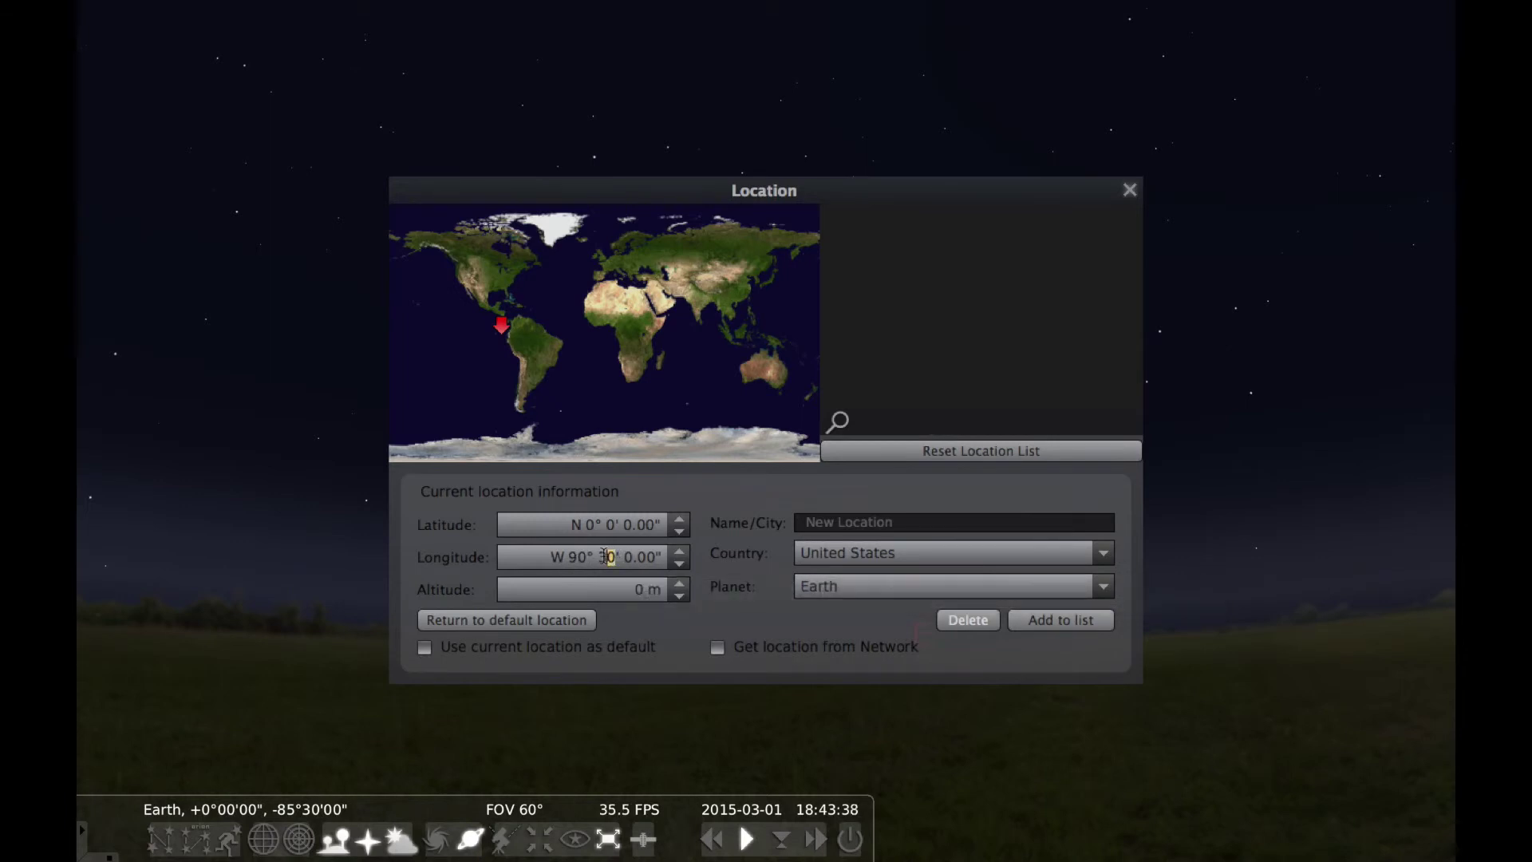
{"action": "key", "text": "shift+Right"}
{"action": "key", "text": "shift+Right"}
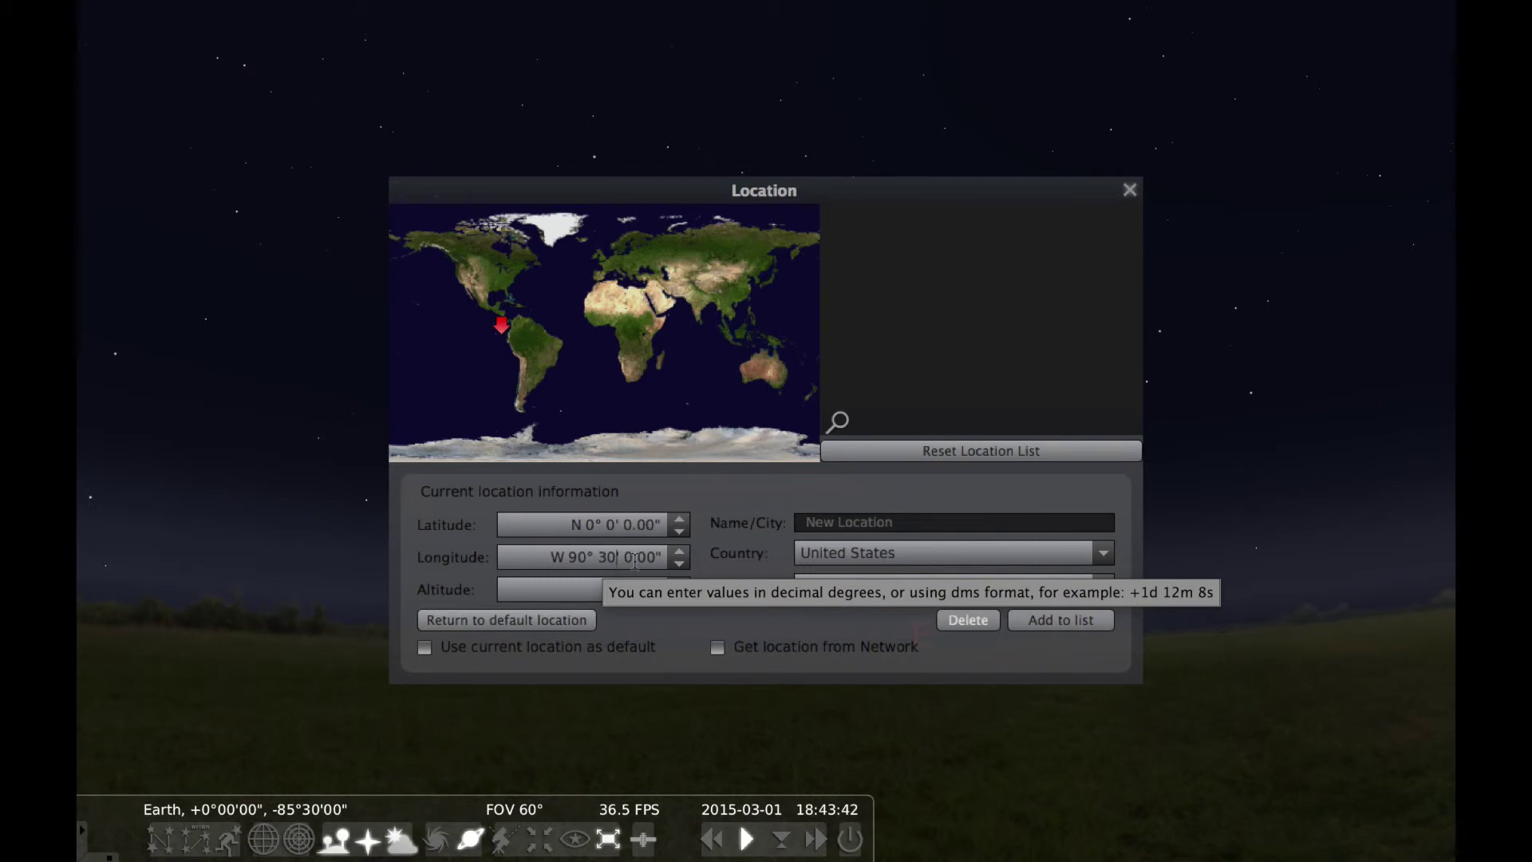
{"action": "key", "text": "BackSpace"}
{"action": "key", "text": "BackSpace"}
{"action": "type", "text": "00"}
{"action": "key", "text": "BackSpace"}
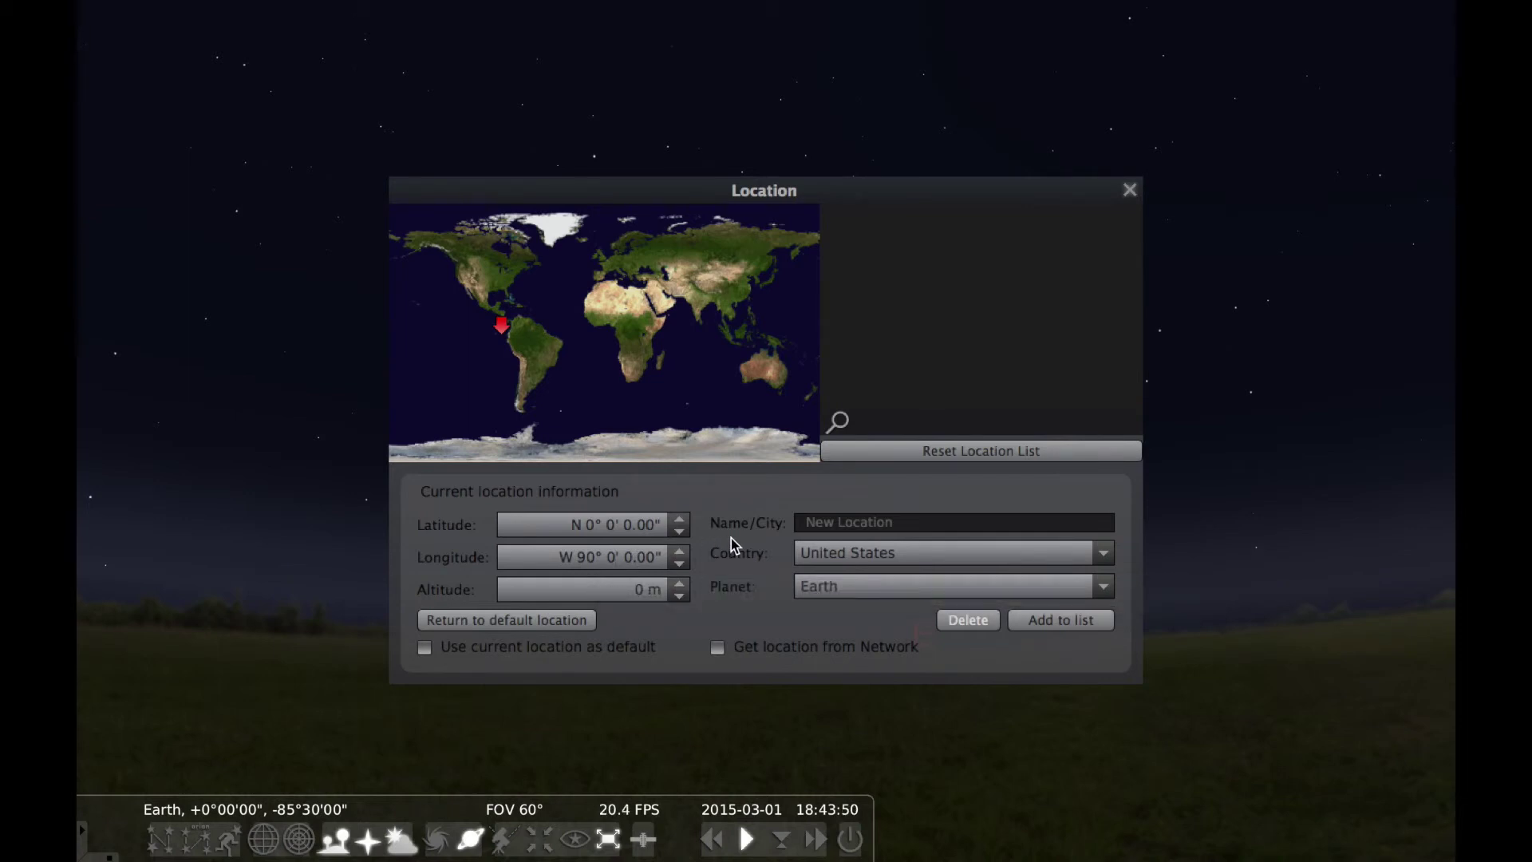
{"action": "left_click", "coordinate": [1243, 480]}
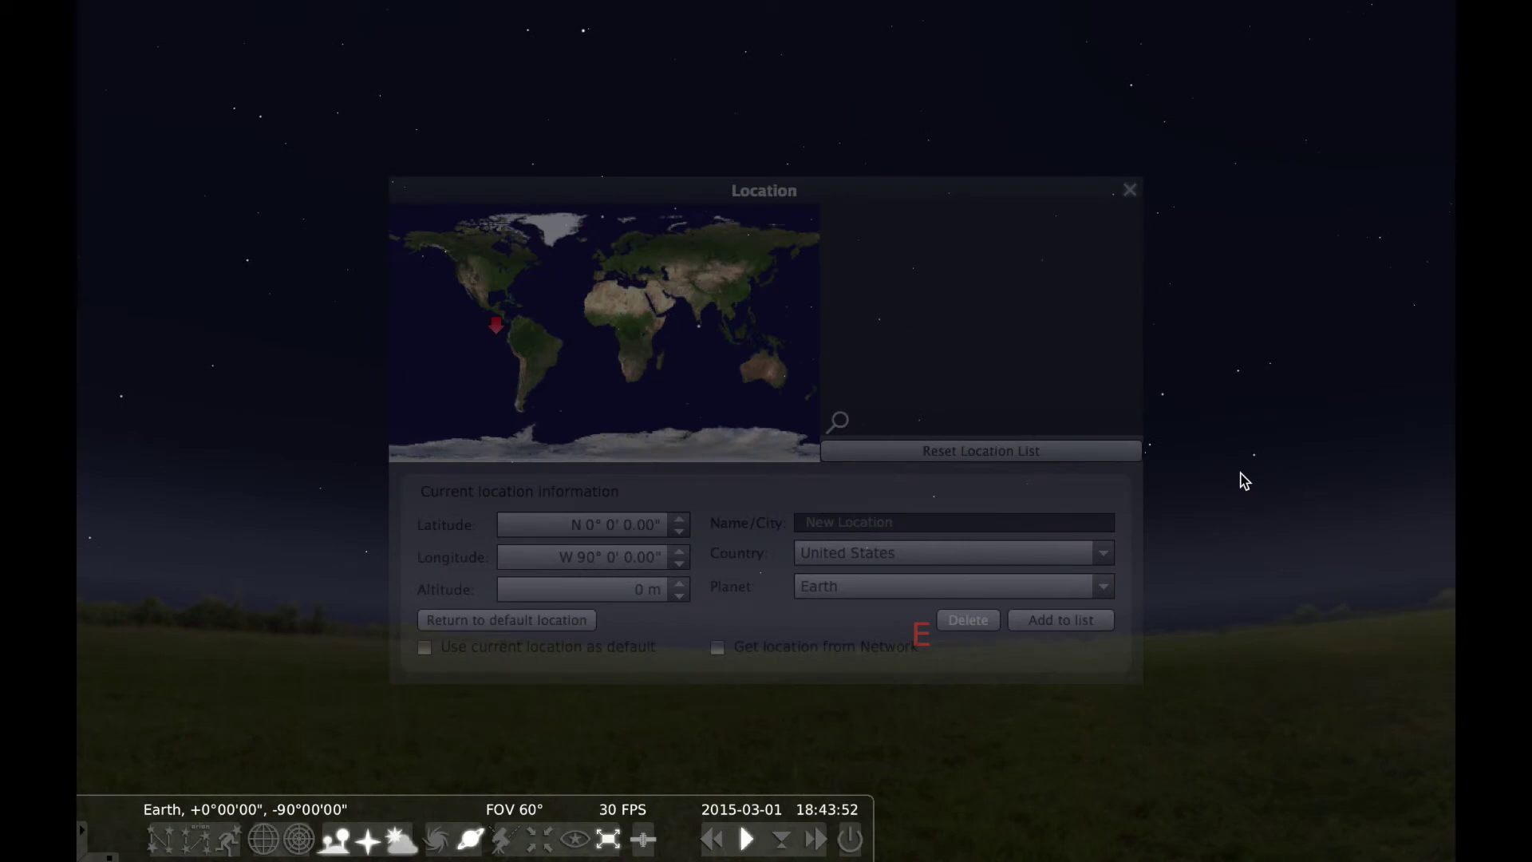
- Close the Location window, face north, toggle atmosphere and cardinal points, and hide the ground
{"action": "left_click", "coordinate": [1132, 192]}
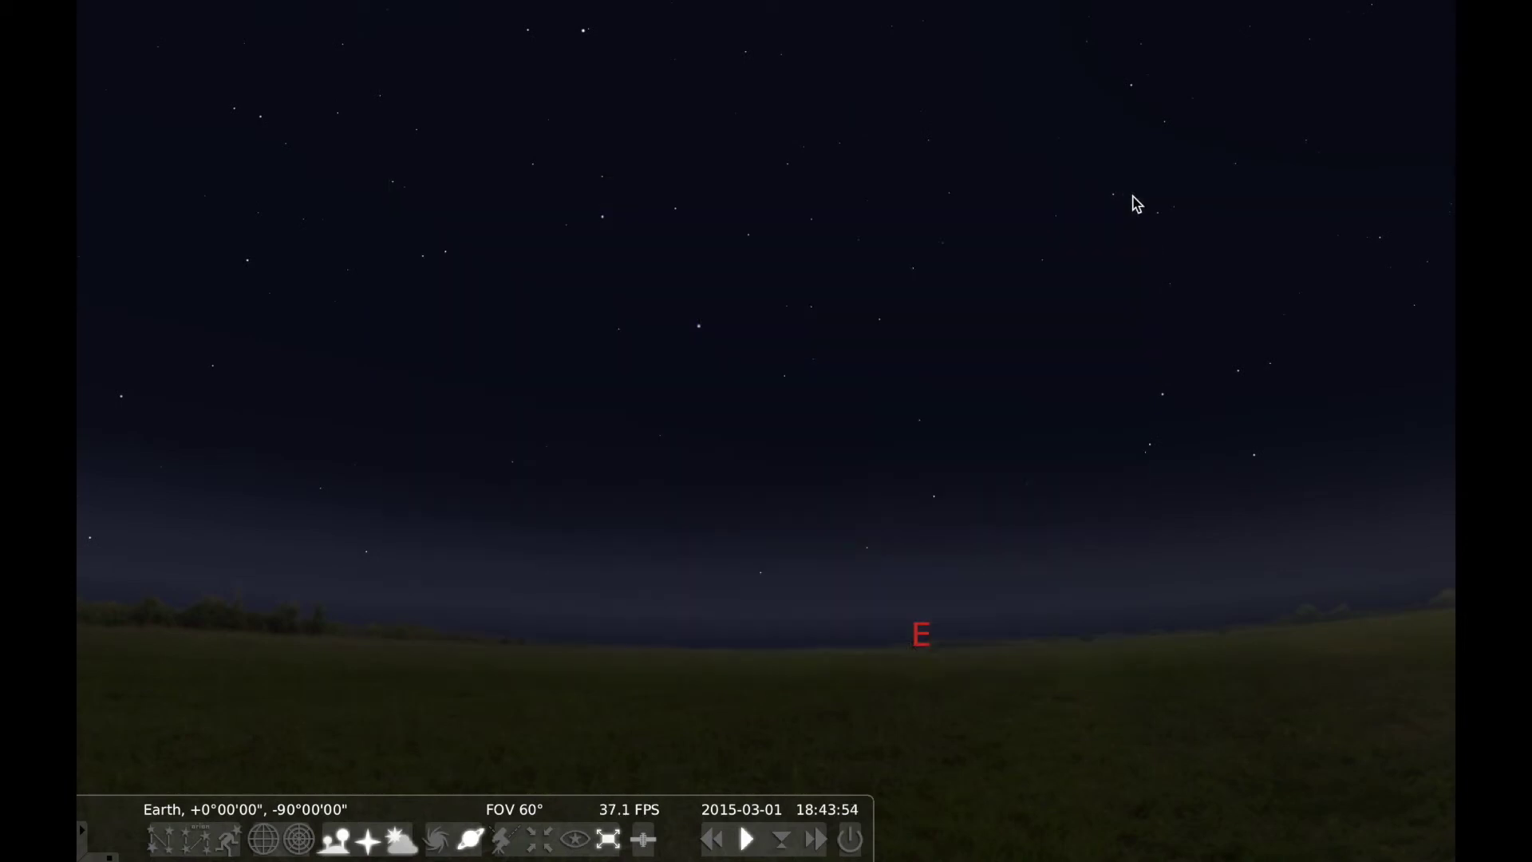
{"action": "left_click_drag", "start_coordinate": [599, 540], "coordinate": [1074, 523]}
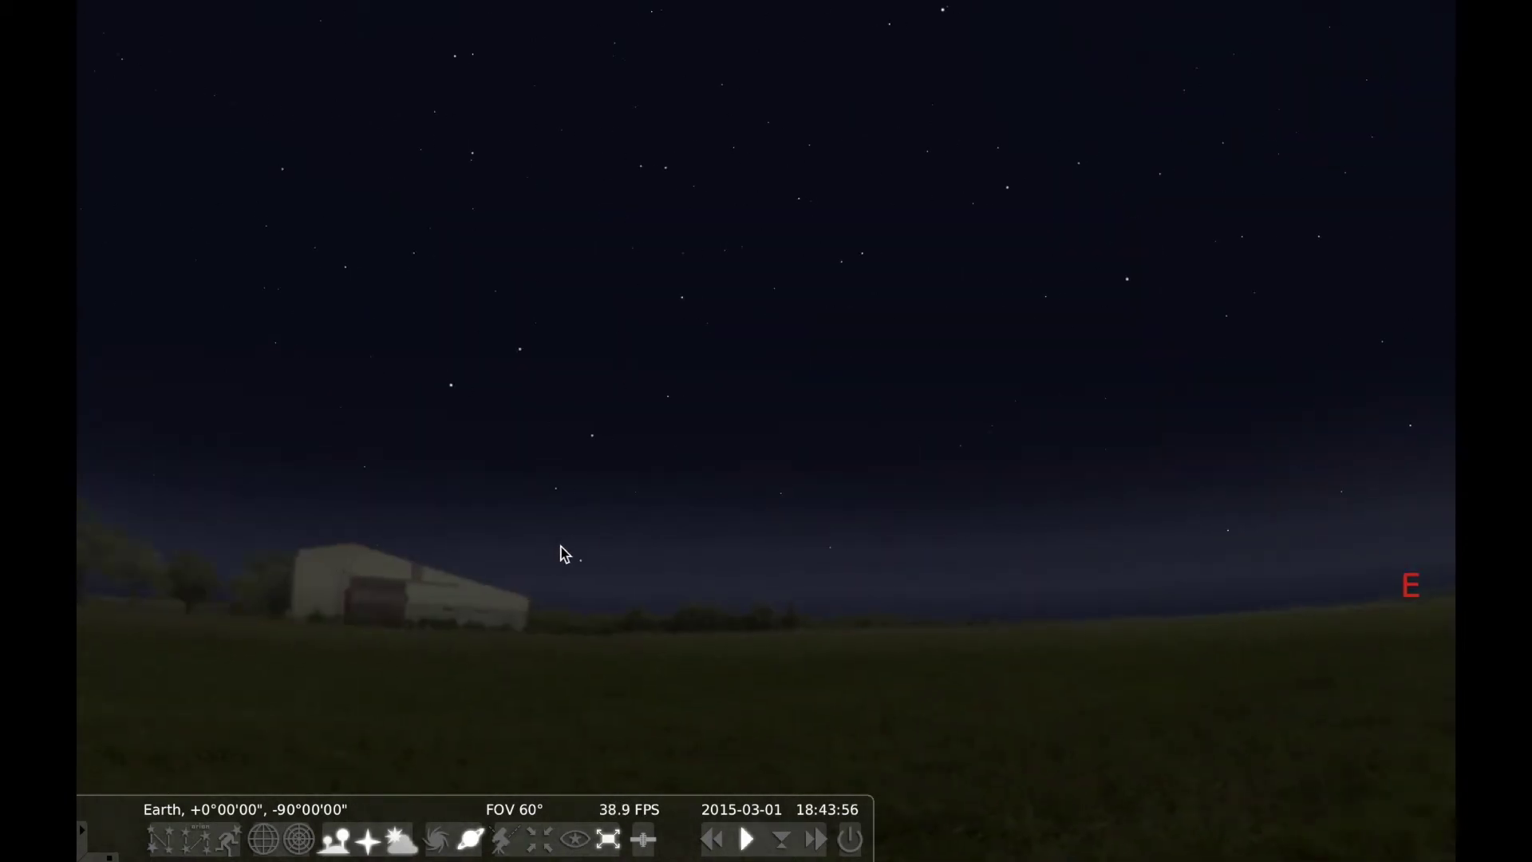
{"action": "left_click_drag", "start_coordinate": [561, 551], "coordinate": [957, 513]}
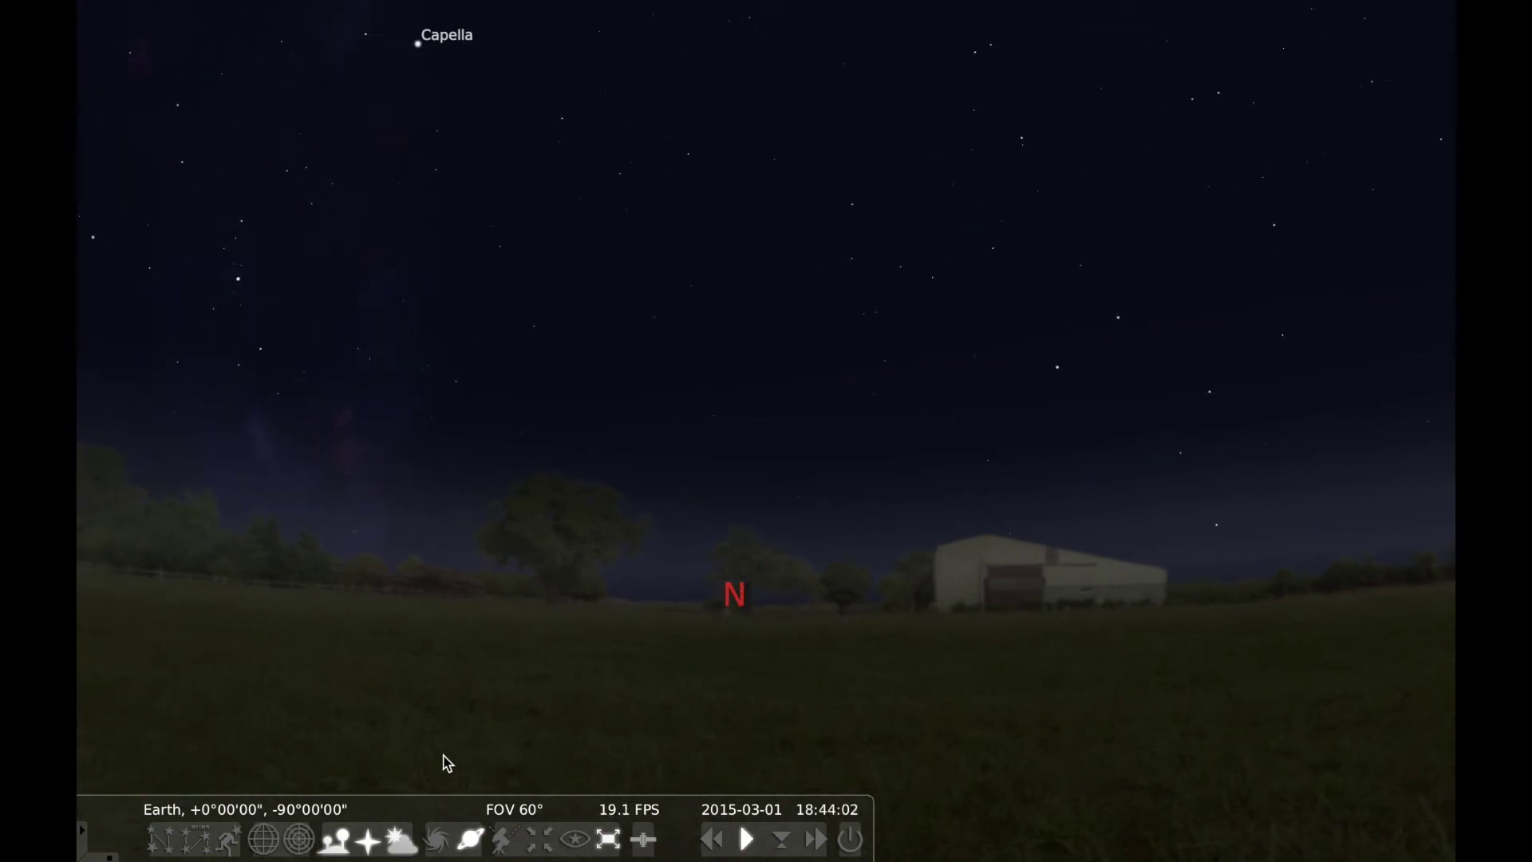
{"action": "left_click", "coordinate": [399, 835]}
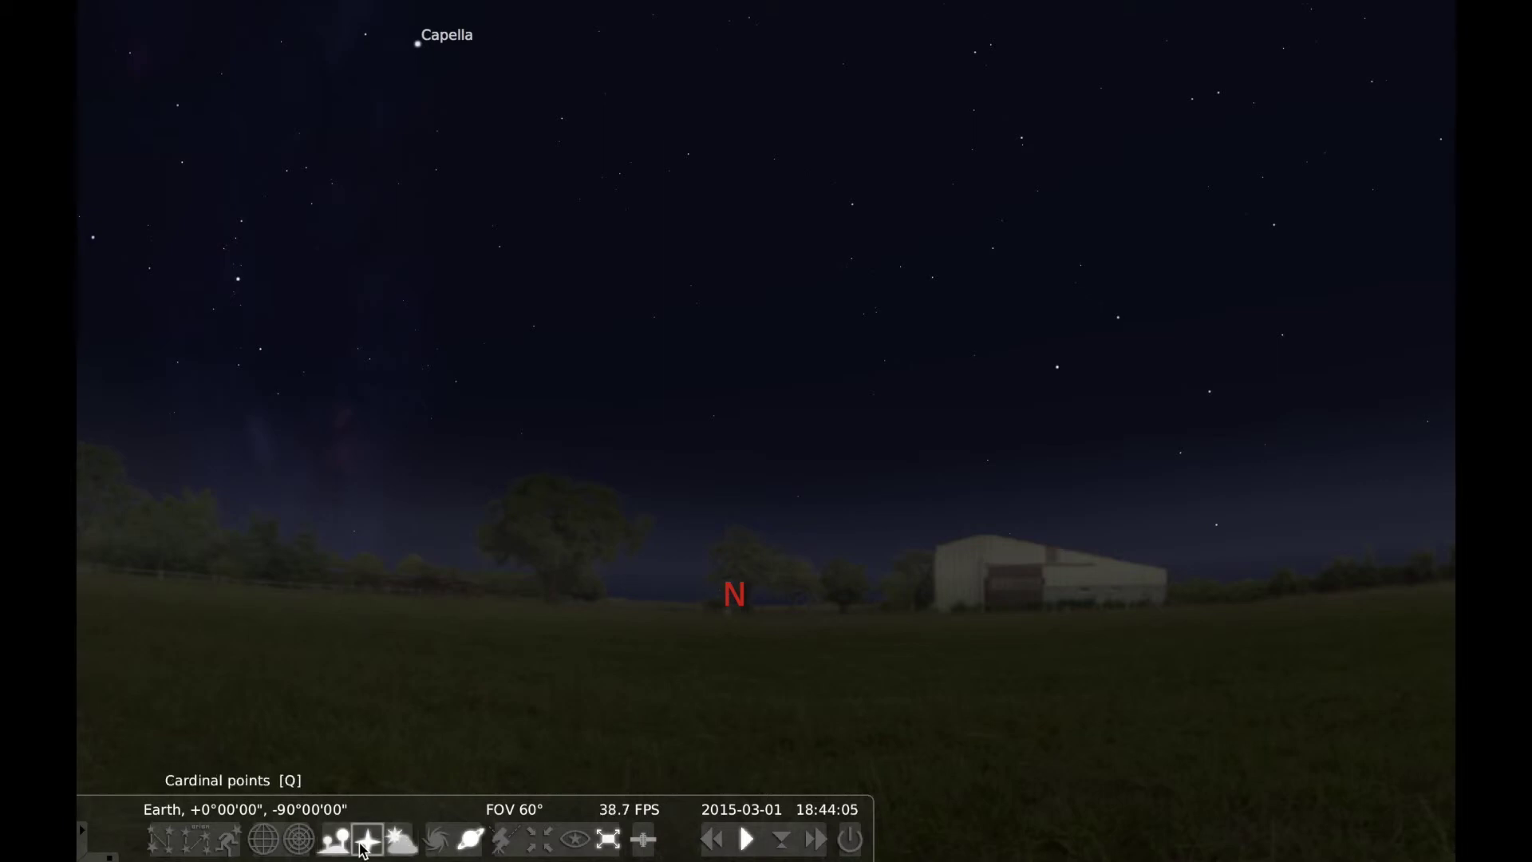
{"action": "left_click", "coordinate": [364, 848]}
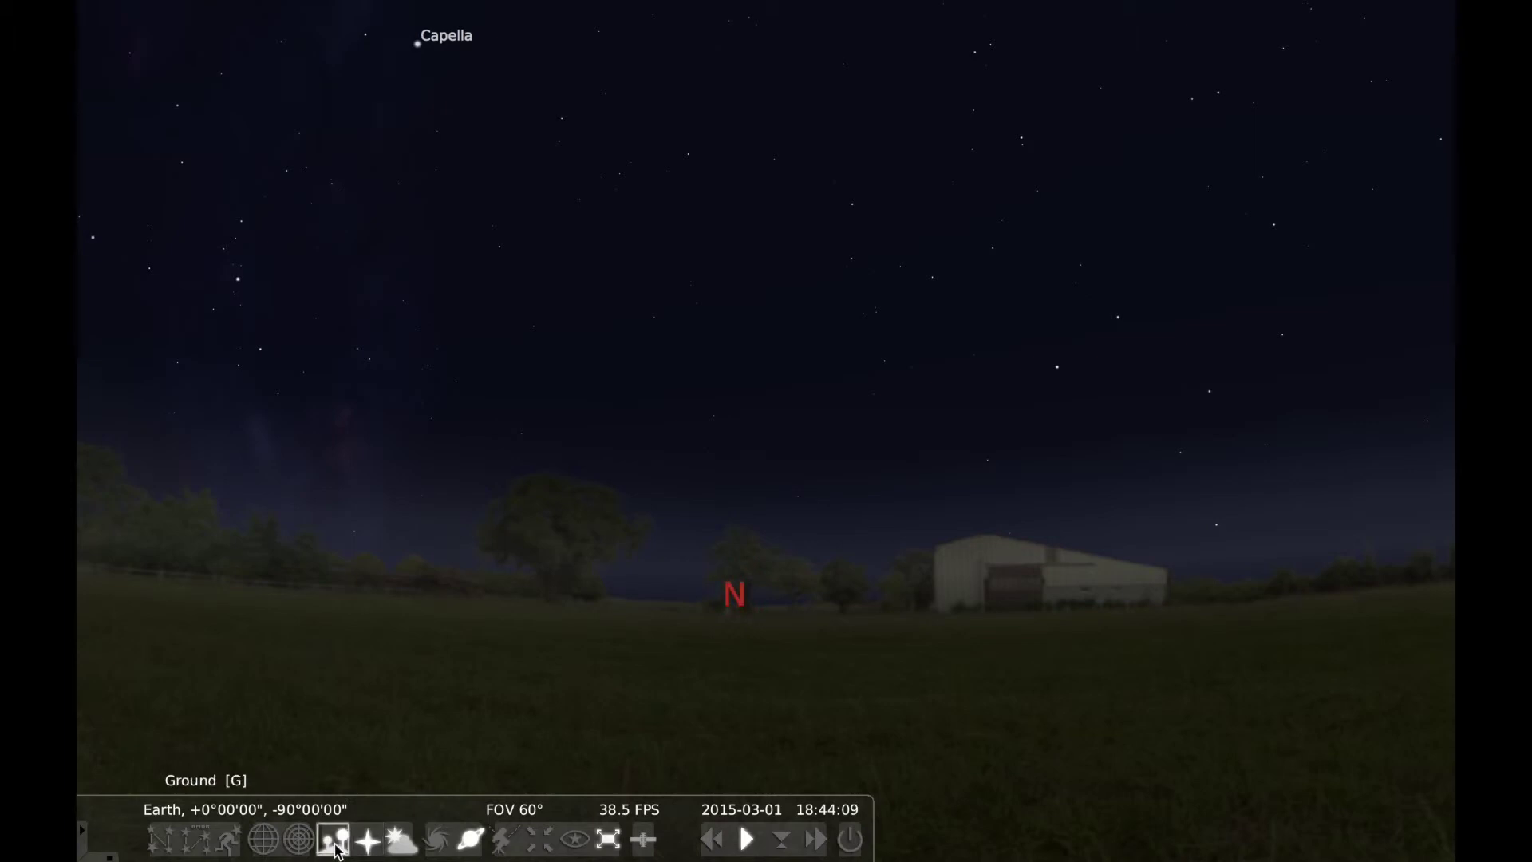
{"action": "left_click", "coordinate": [335, 846]}
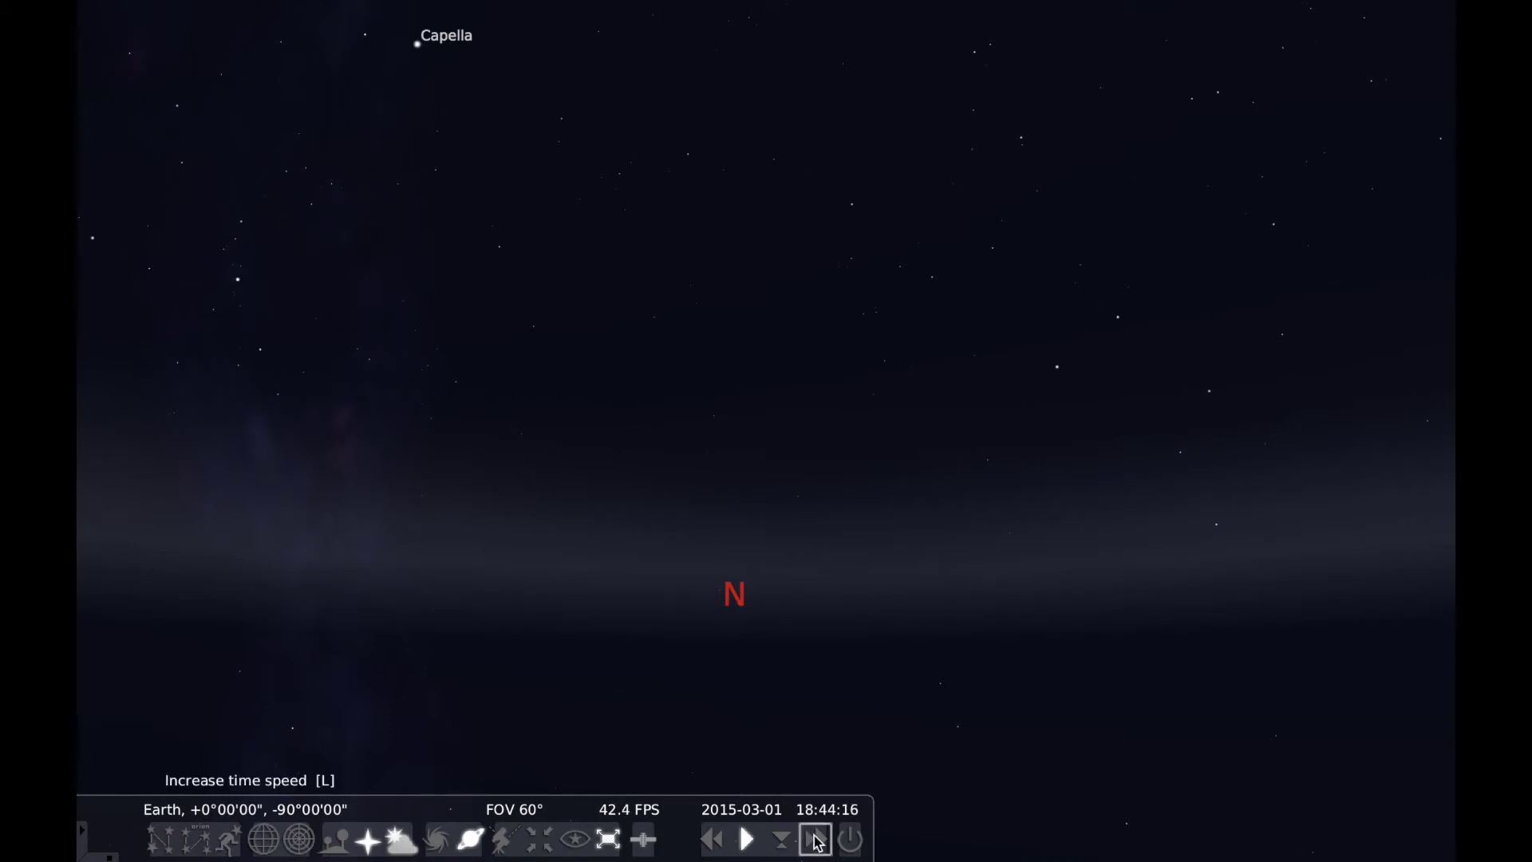
{"action": "left_click", "coordinate": [816, 839]}
- Speed time up three more steps, slow it tenfold, and hide the cardinal labels
{"action": "left_click", "coordinate": [815, 839]}
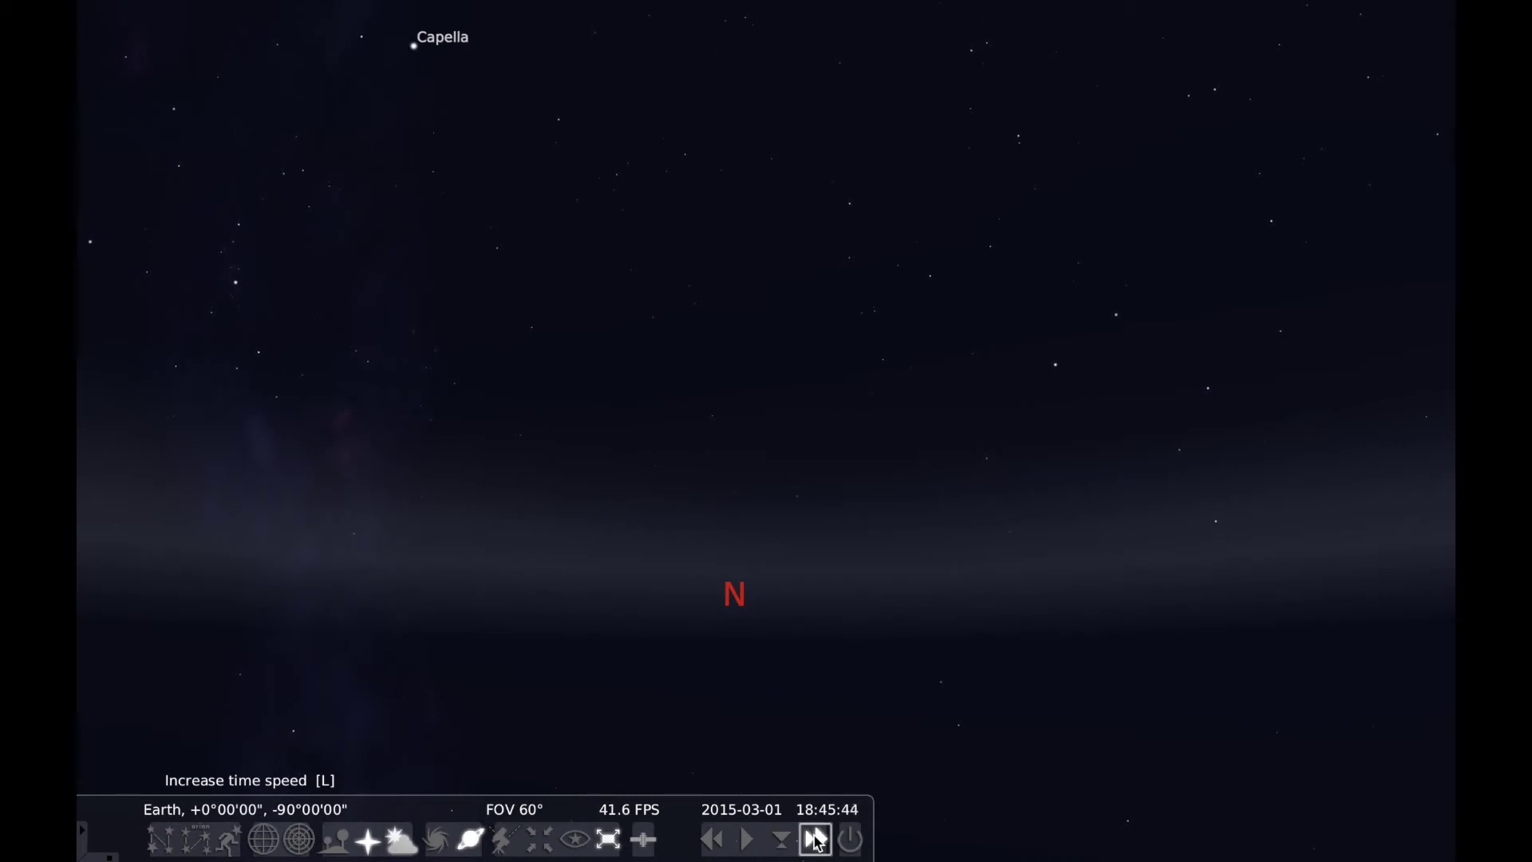
{"action": "left_click", "coordinate": [816, 838]}
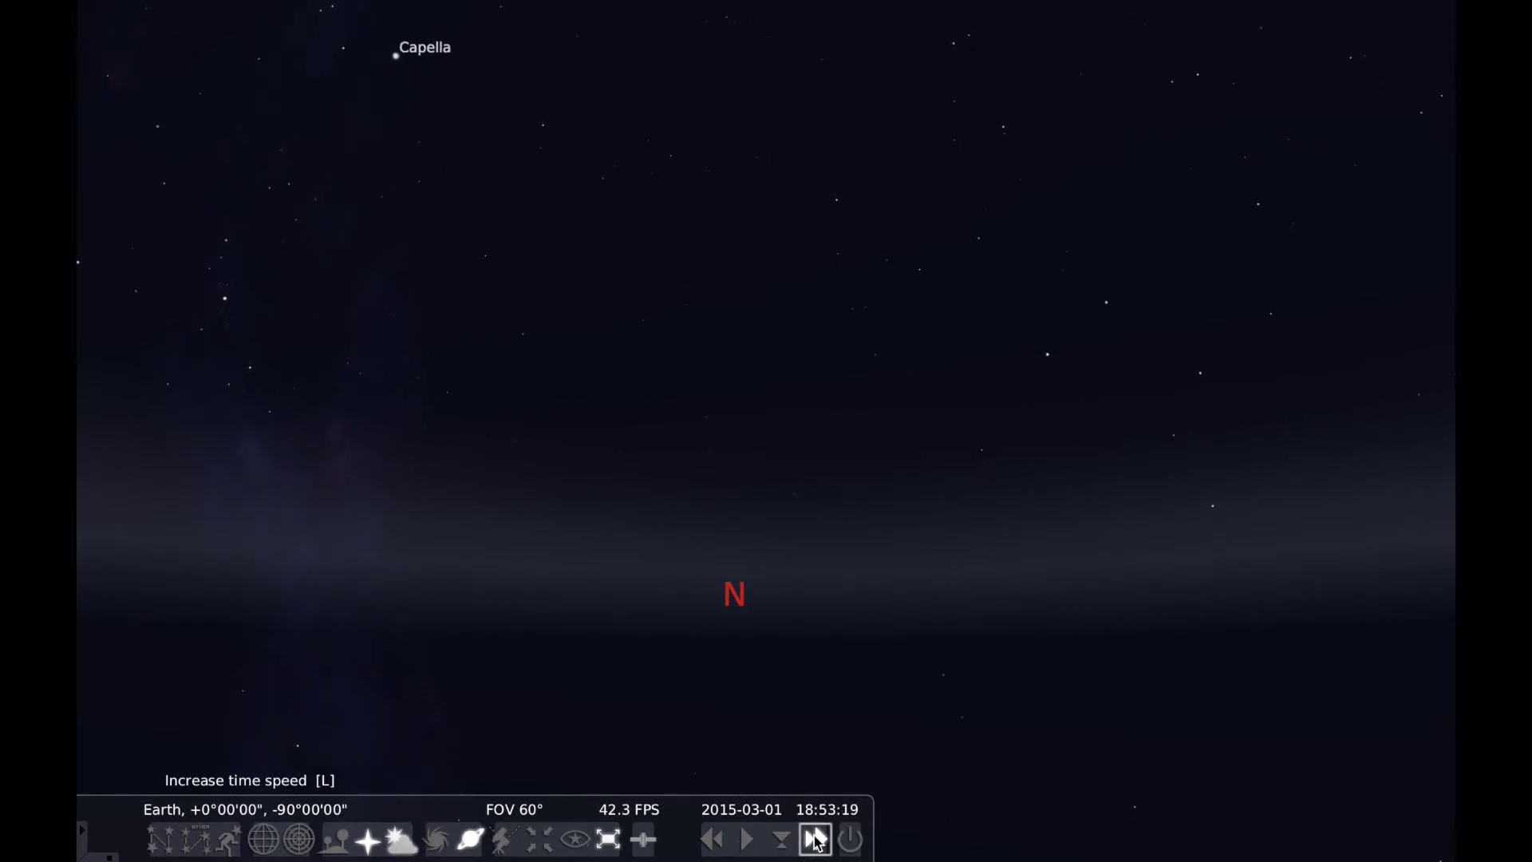
{"action": "left_click", "coordinate": [816, 839]}
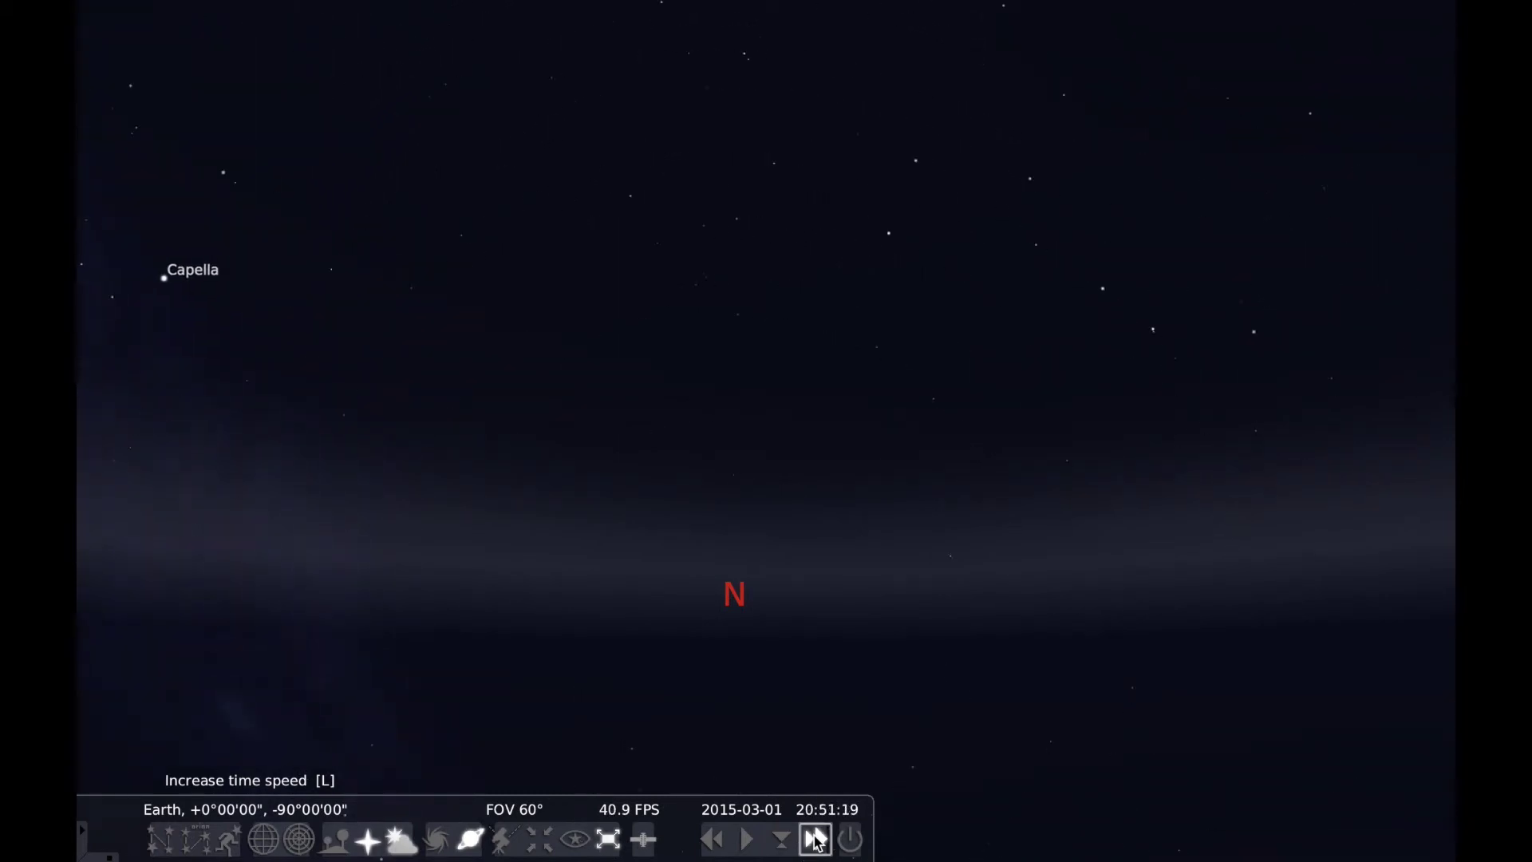
{"action": "left_click", "coordinate": [713, 839]}
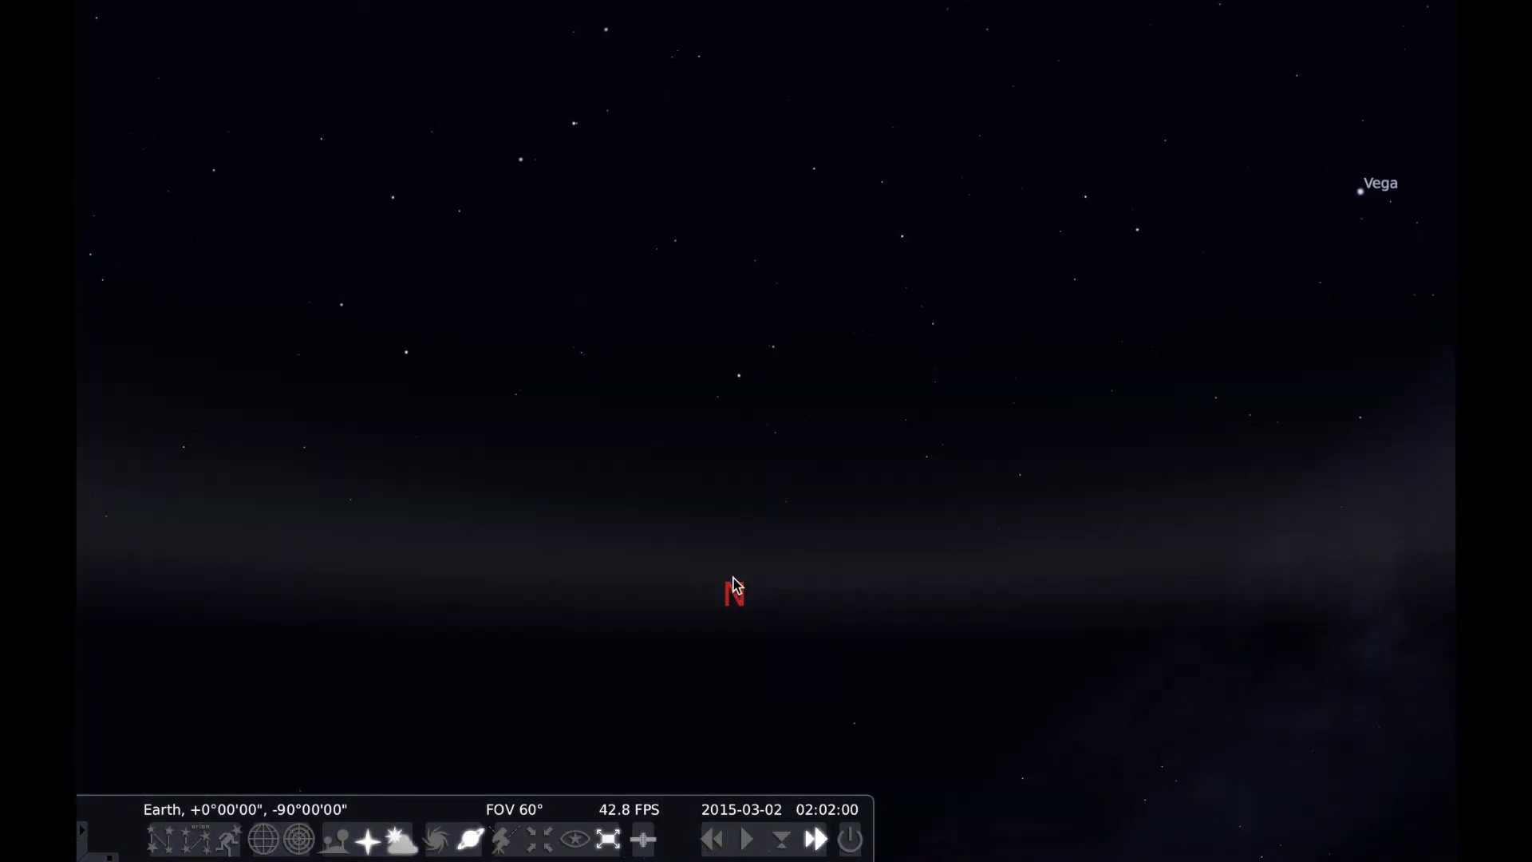
{"action": "left_click", "coordinate": [368, 839]}
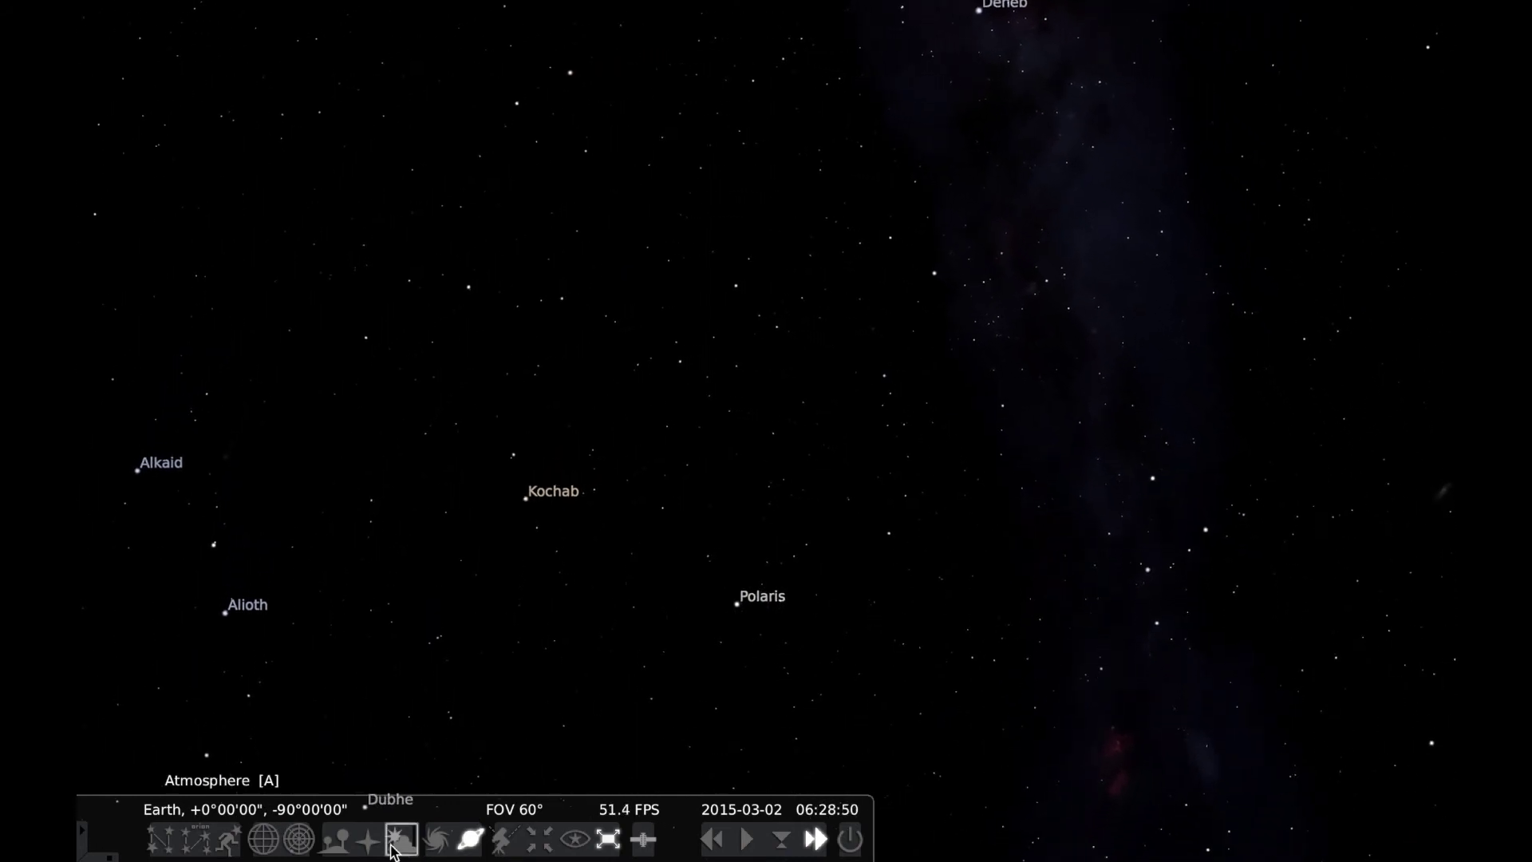
- Show the ground and cardinal labels again and slow time back to the normal rate
{"action": "left_click", "coordinate": [334, 840]}
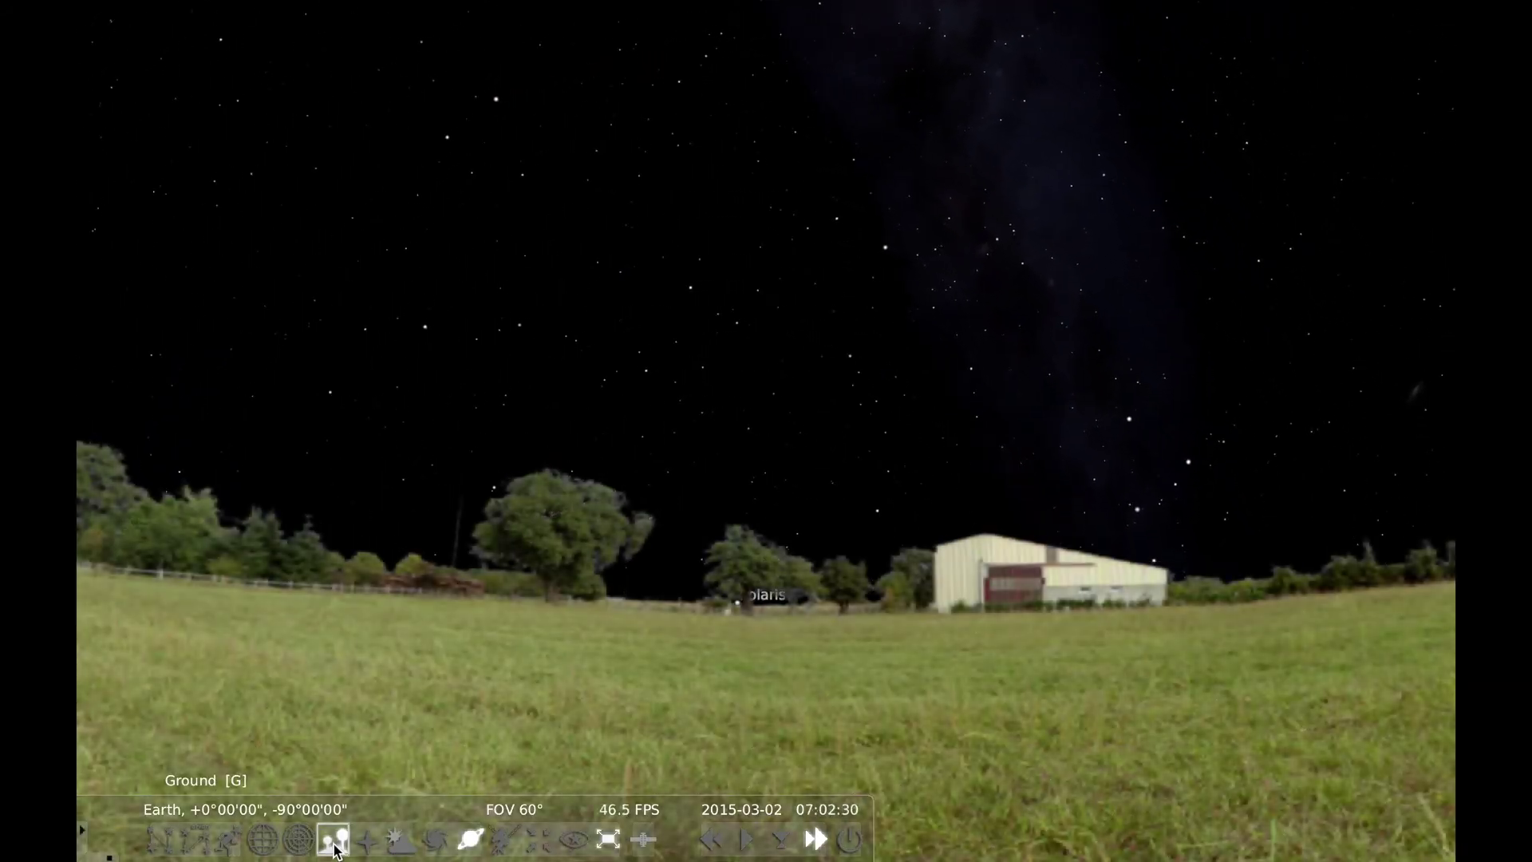
{"action": "left_click", "coordinate": [369, 845]}
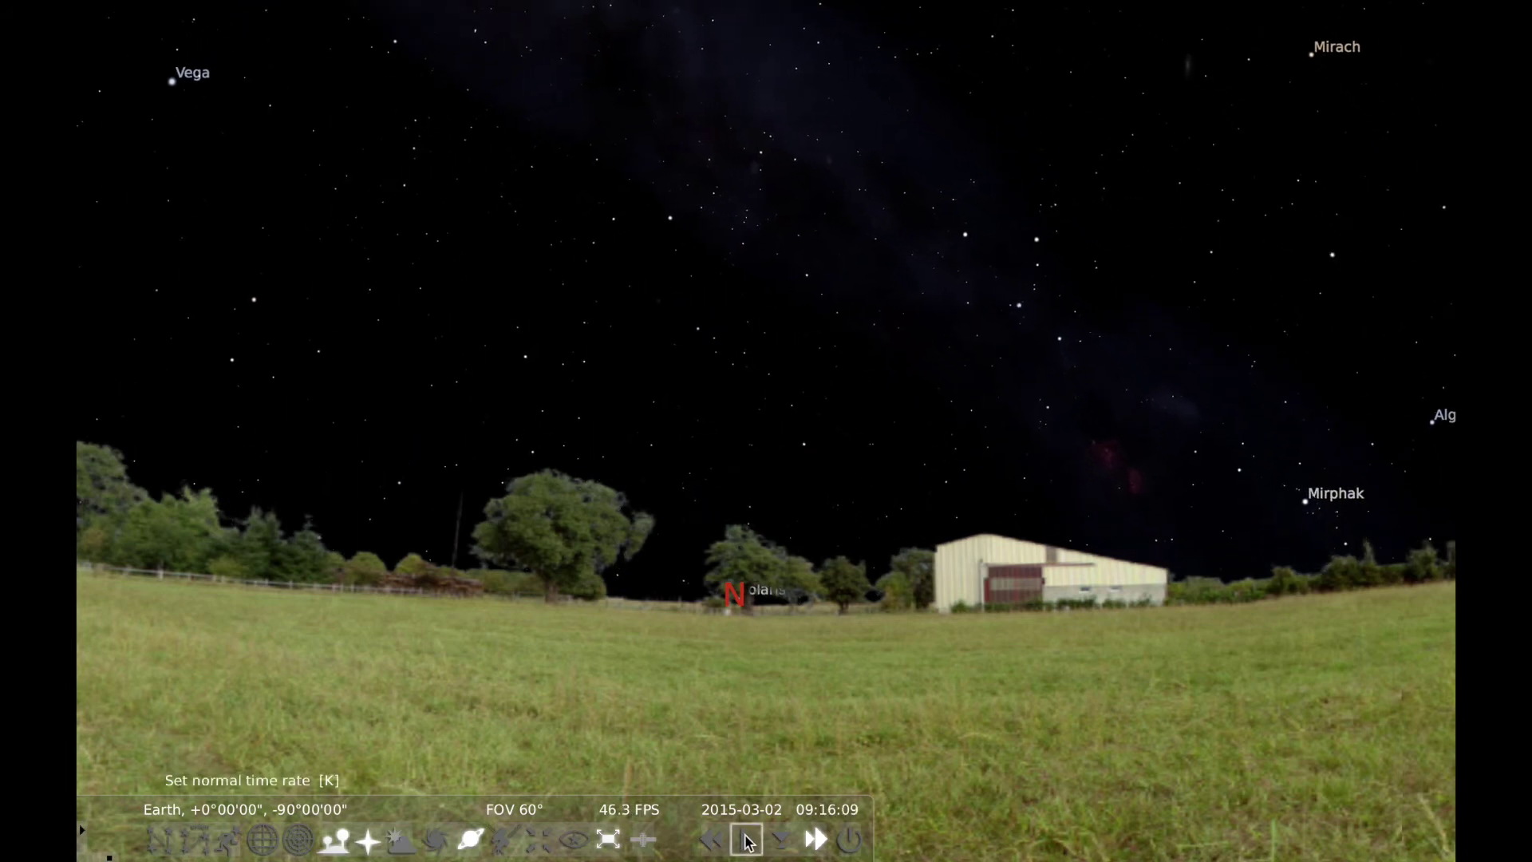
{"action": "left_click", "coordinate": [719, 844]}
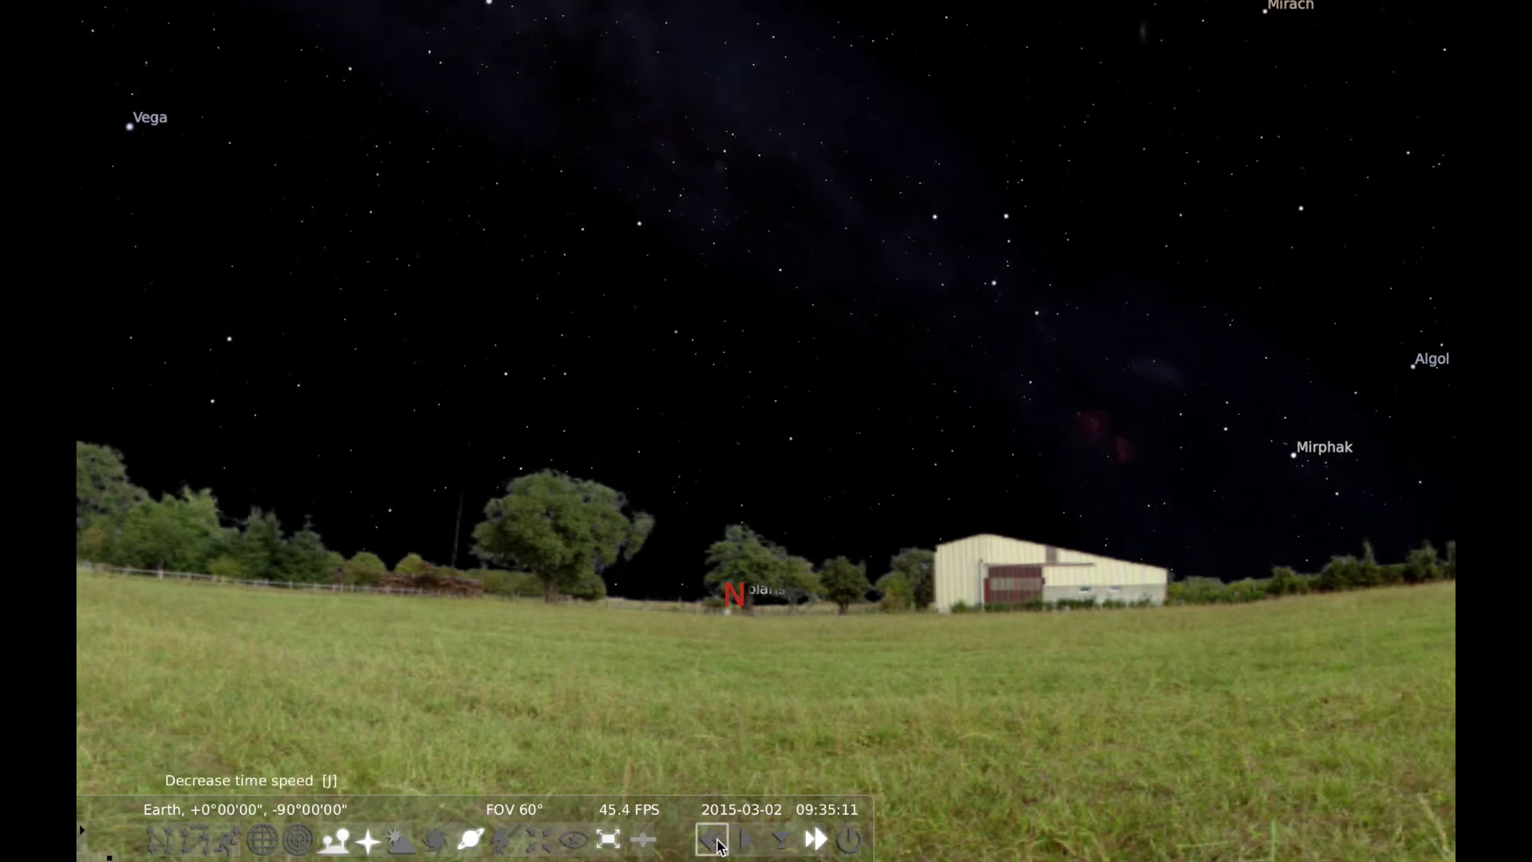
{"action": "left_click", "coordinate": [719, 844]}
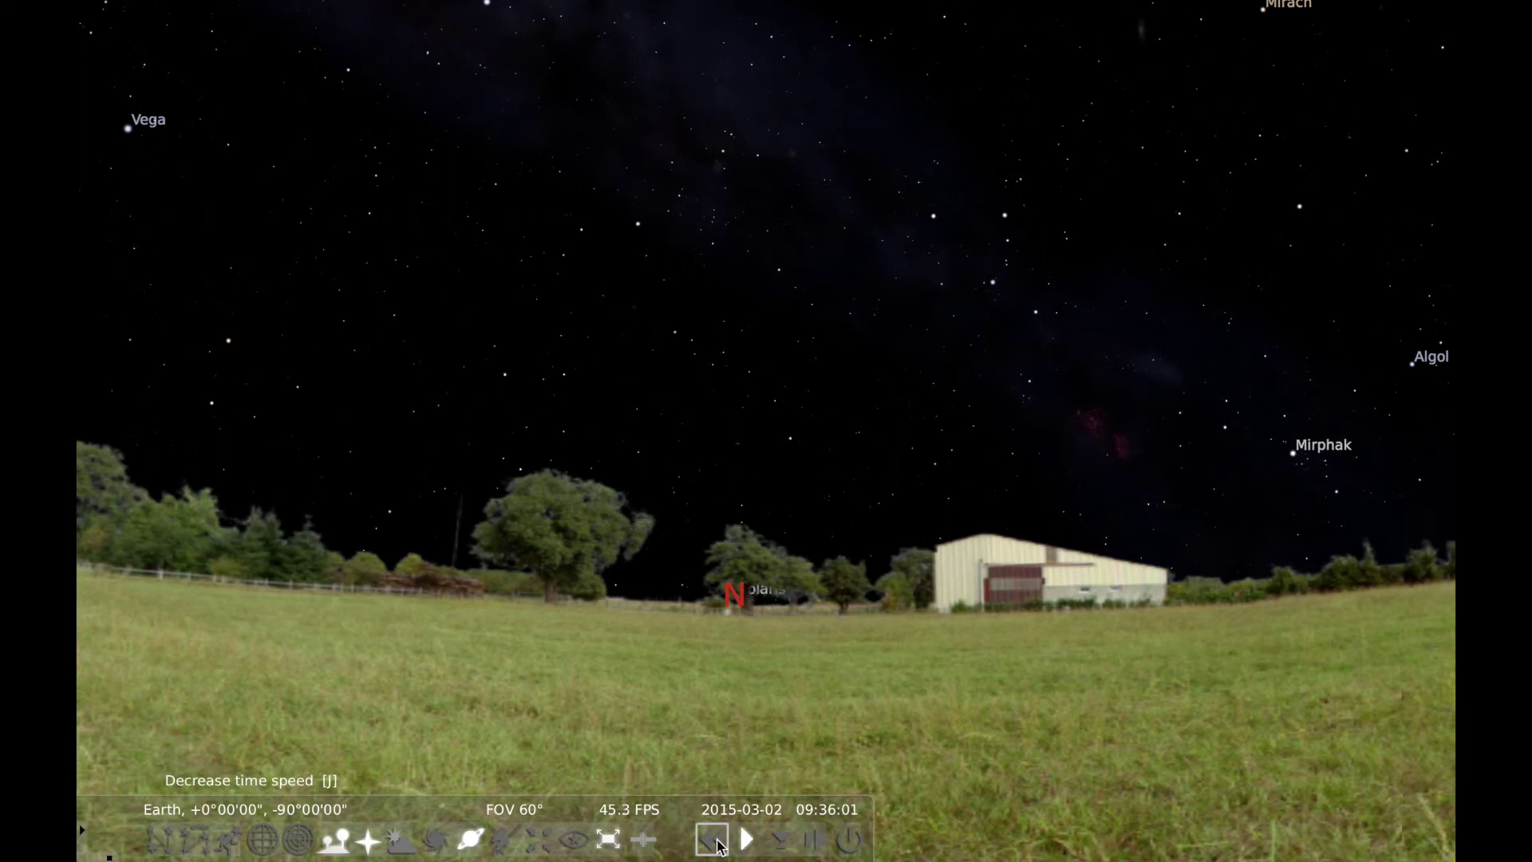
{"action": "mouse_move", "coordinate": [112, 559]}
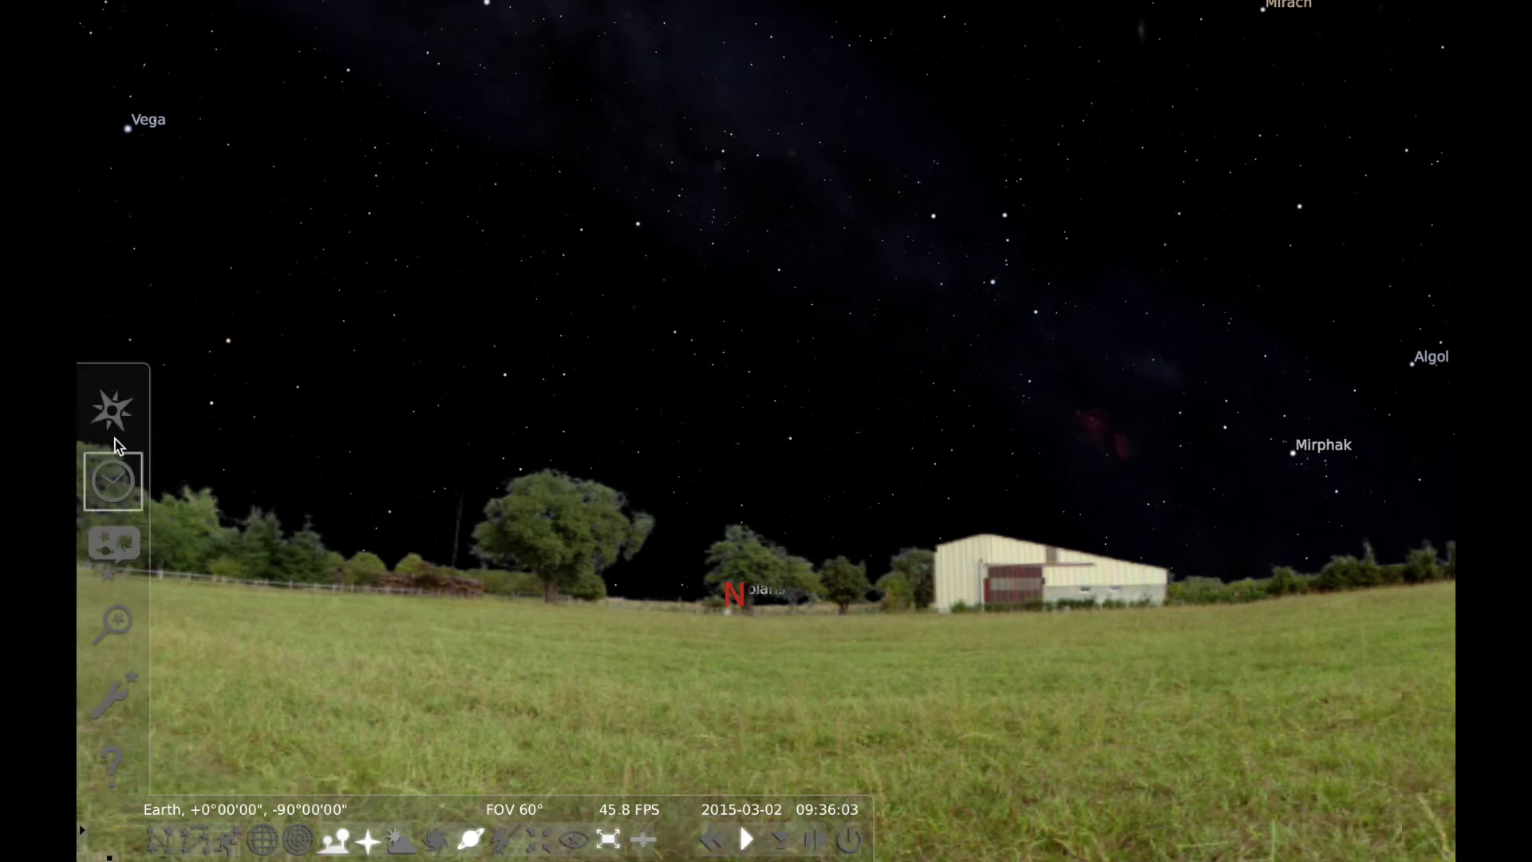
- Start a new location entry in the Location window and set its country to Ecuador
{"action": "left_click", "coordinate": [111, 410]}
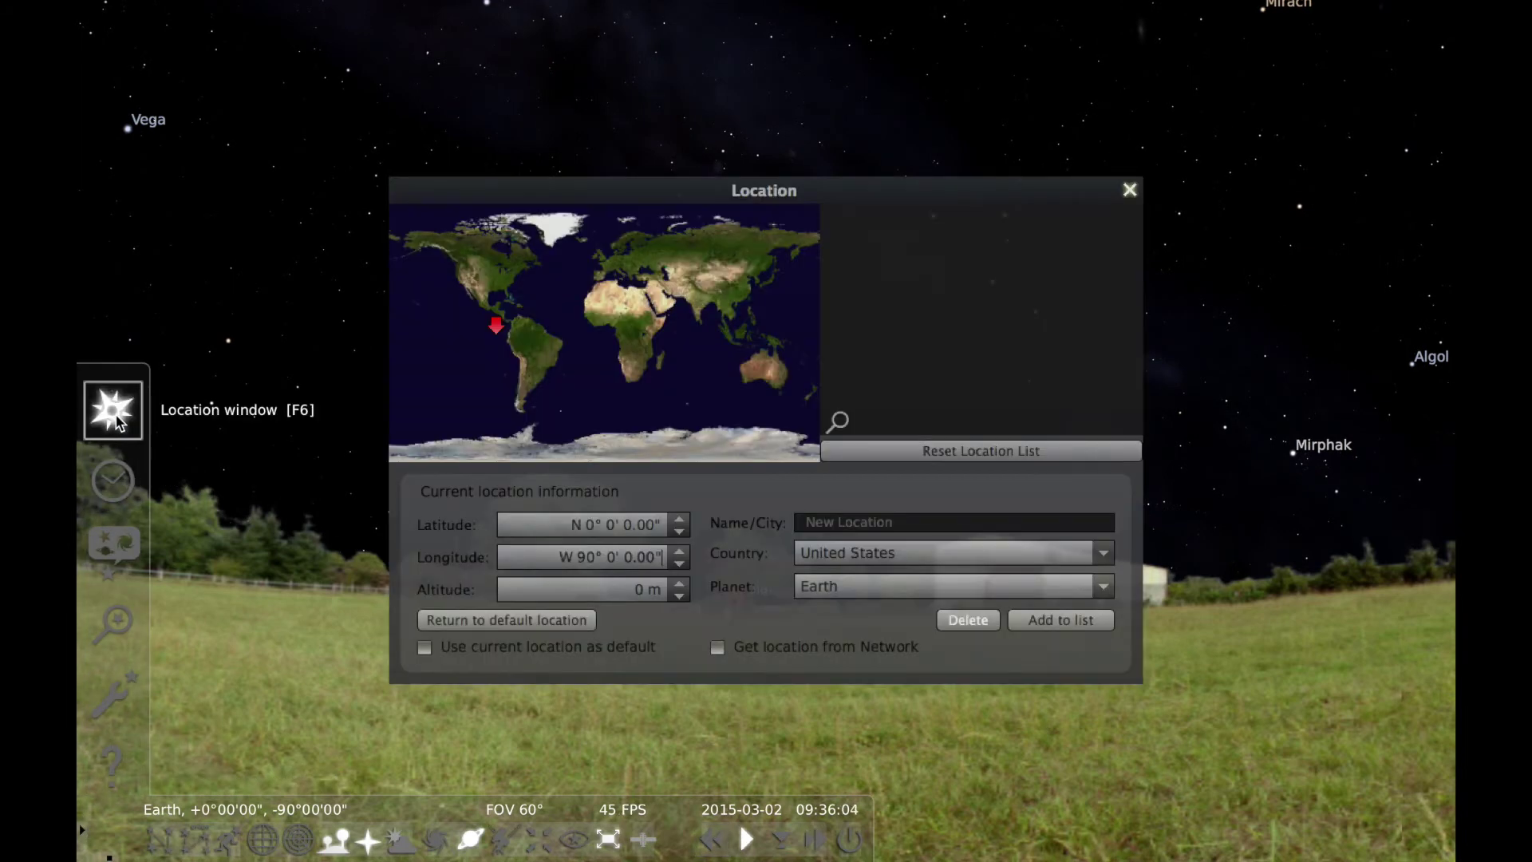
{"action": "left_click", "coordinate": [848, 523]}
{"action": "type", "text": "Equator"}
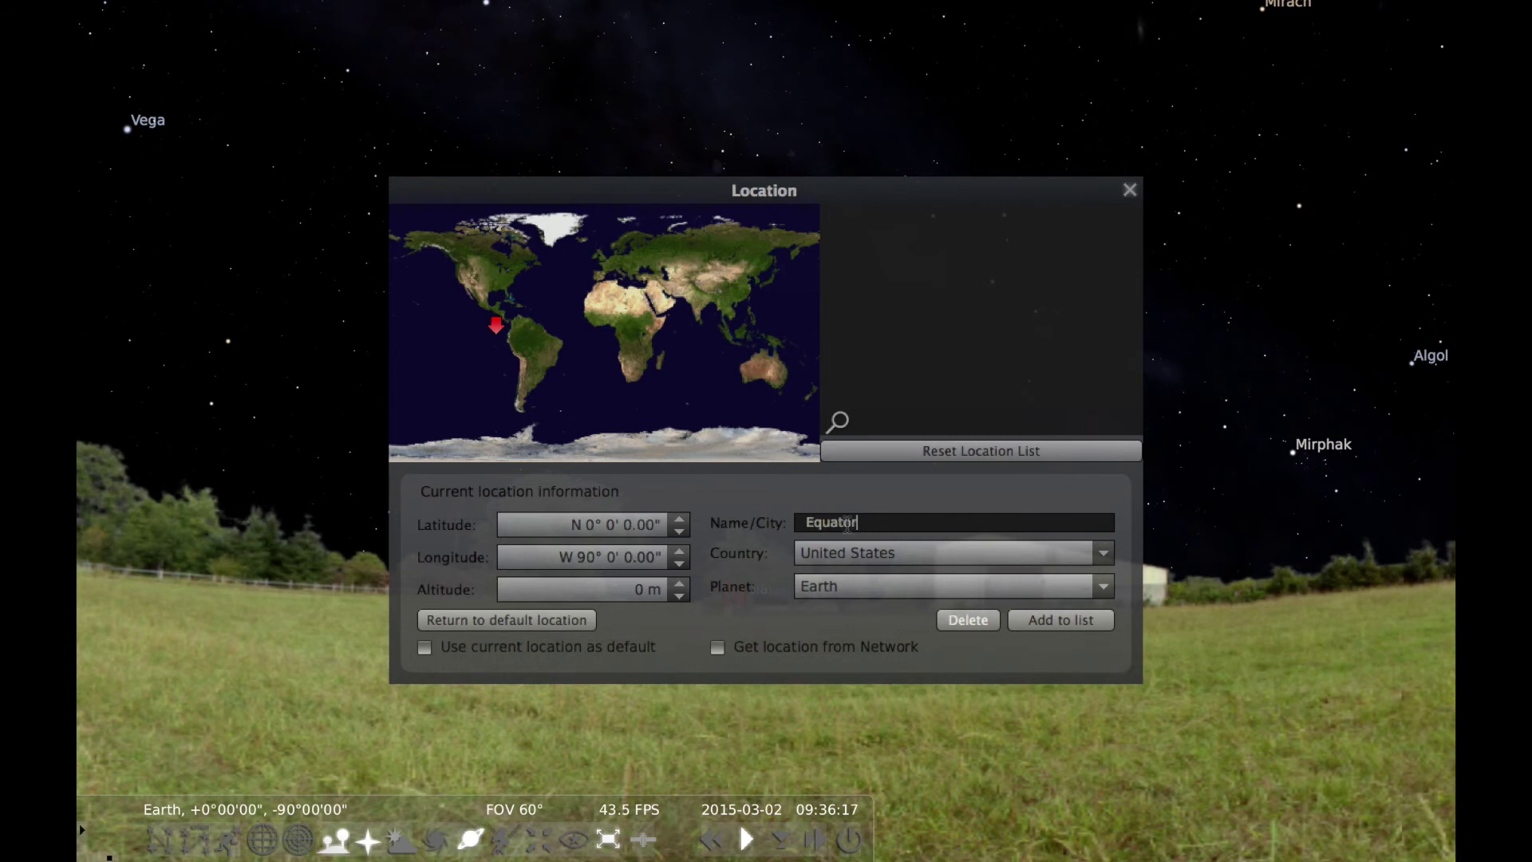
{"action": "left_click", "coordinate": [1104, 557]}
{"action": "left_click_drag", "start_coordinate": [1105, 706], "coordinate": [1104, 626]}
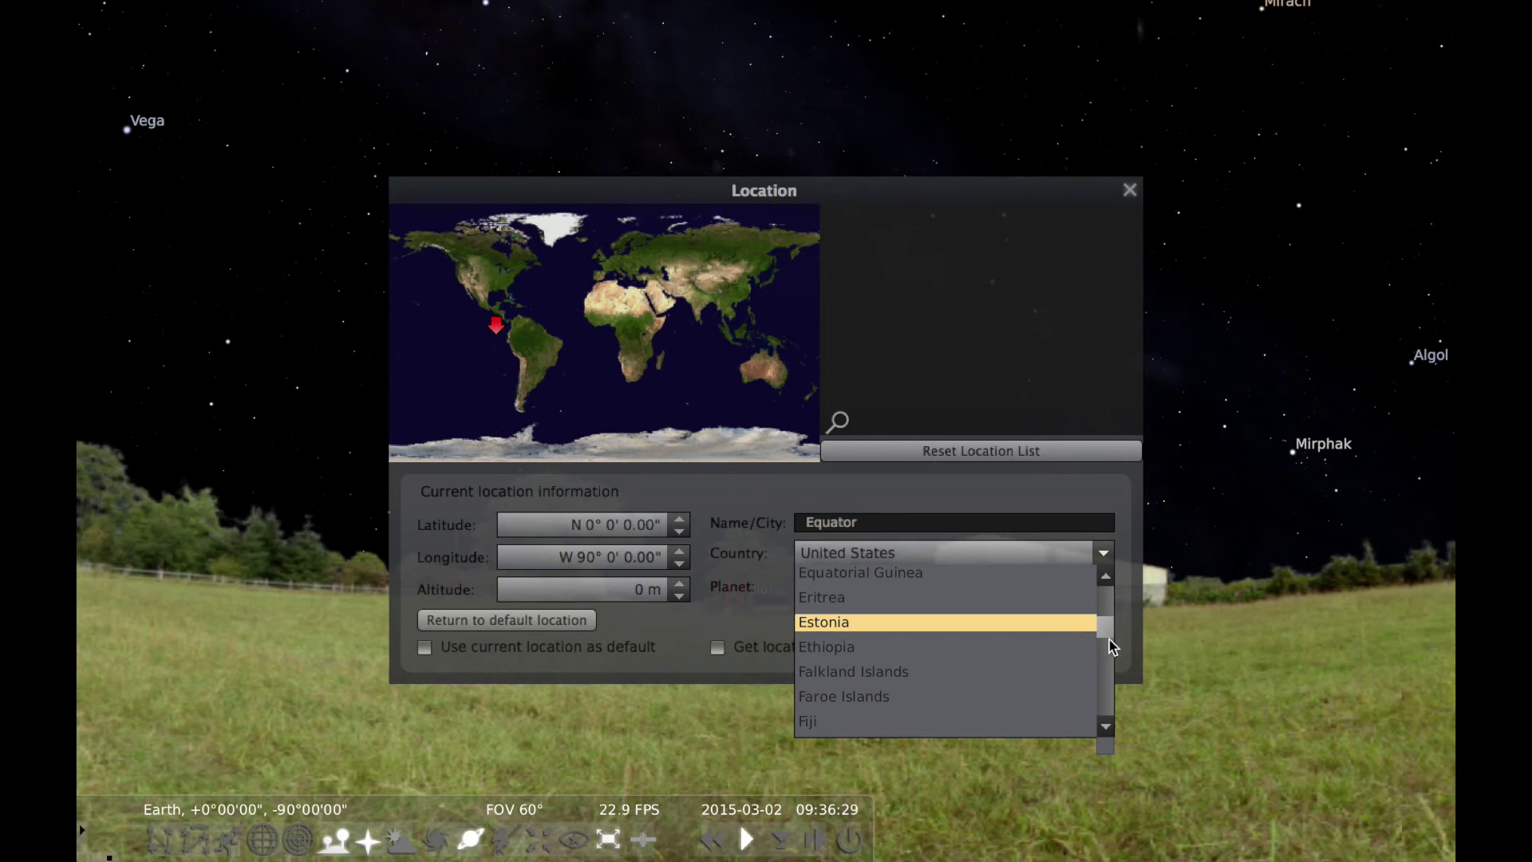
{"action": "scroll", "coordinate": [1108, 630], "scroll_direction": "up", "scroll_amount": 2}
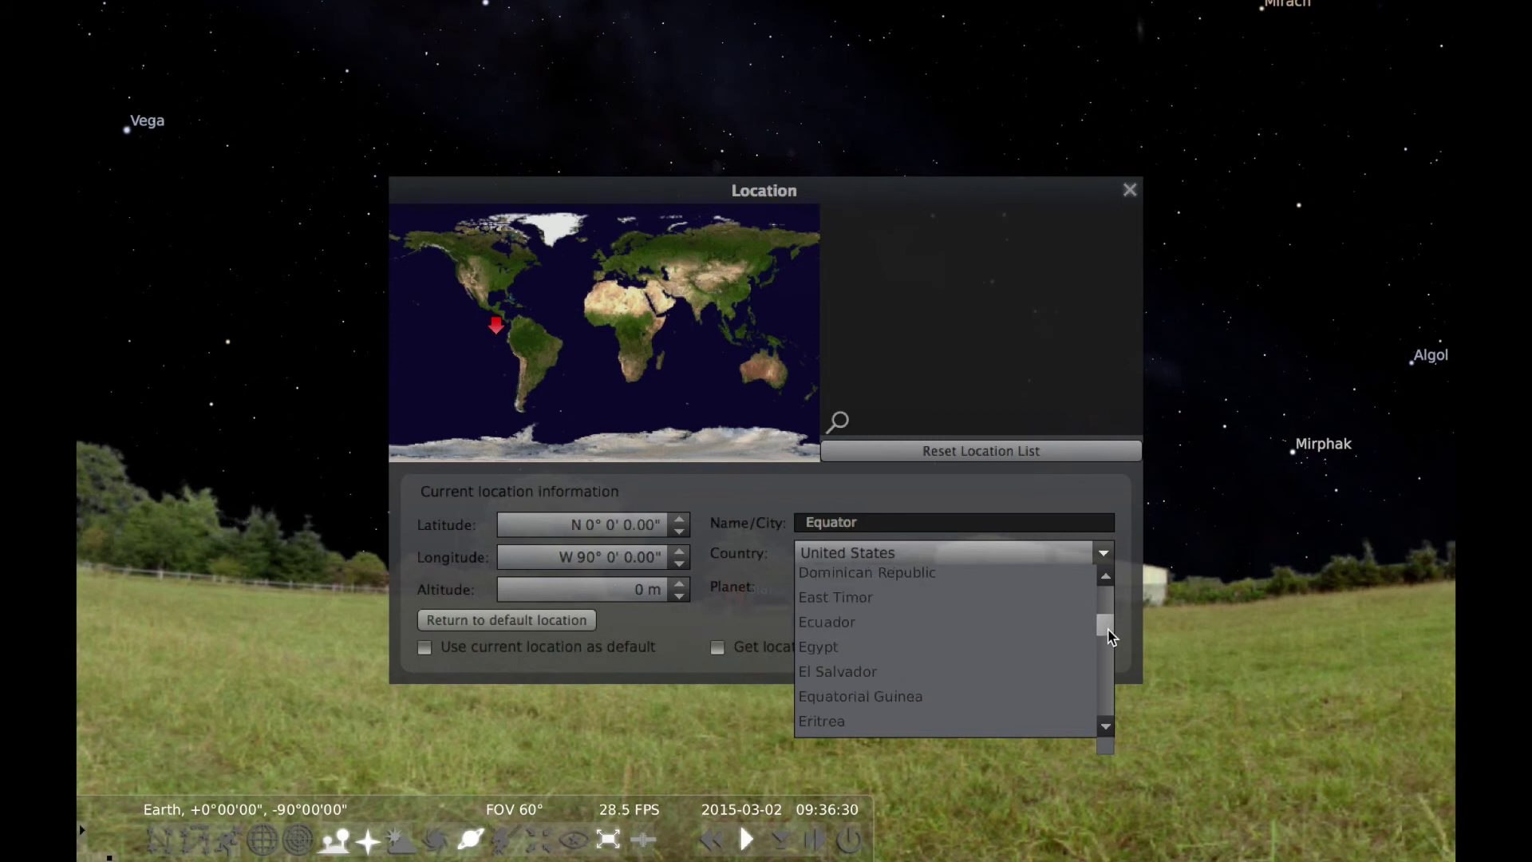
{"action": "left_click", "coordinate": [847, 624]}
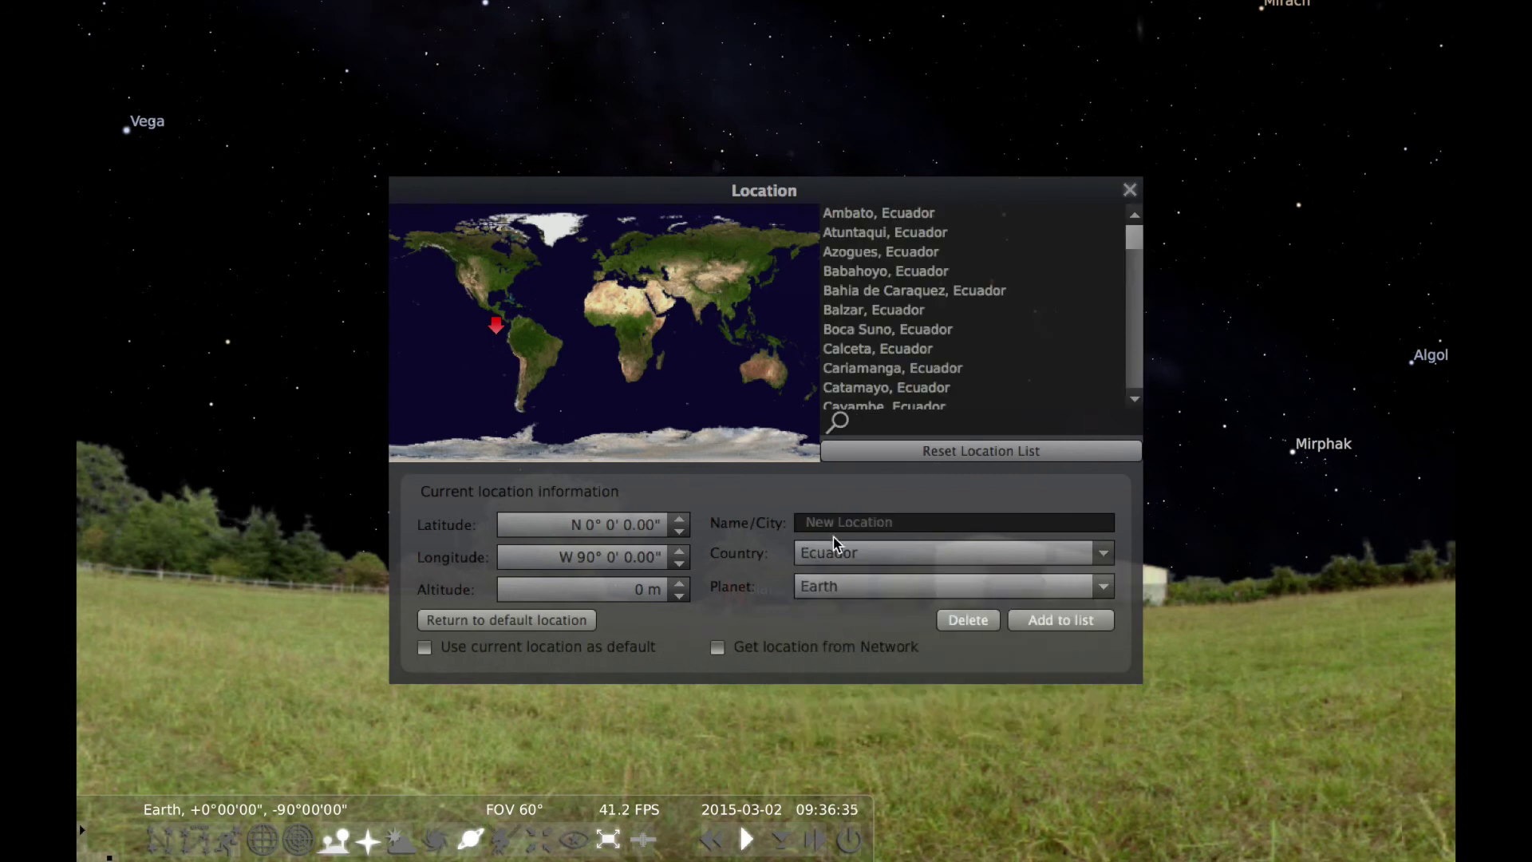
- Name the location 'Equator' and add it to the location list at N 0°, W 90°
{"action": "left_click", "coordinate": [858, 527]}
{"action": "type", "text": "E"}
{"action": "key", "text": "BackSpace"}
{"action": "type", "text": "Equator"}
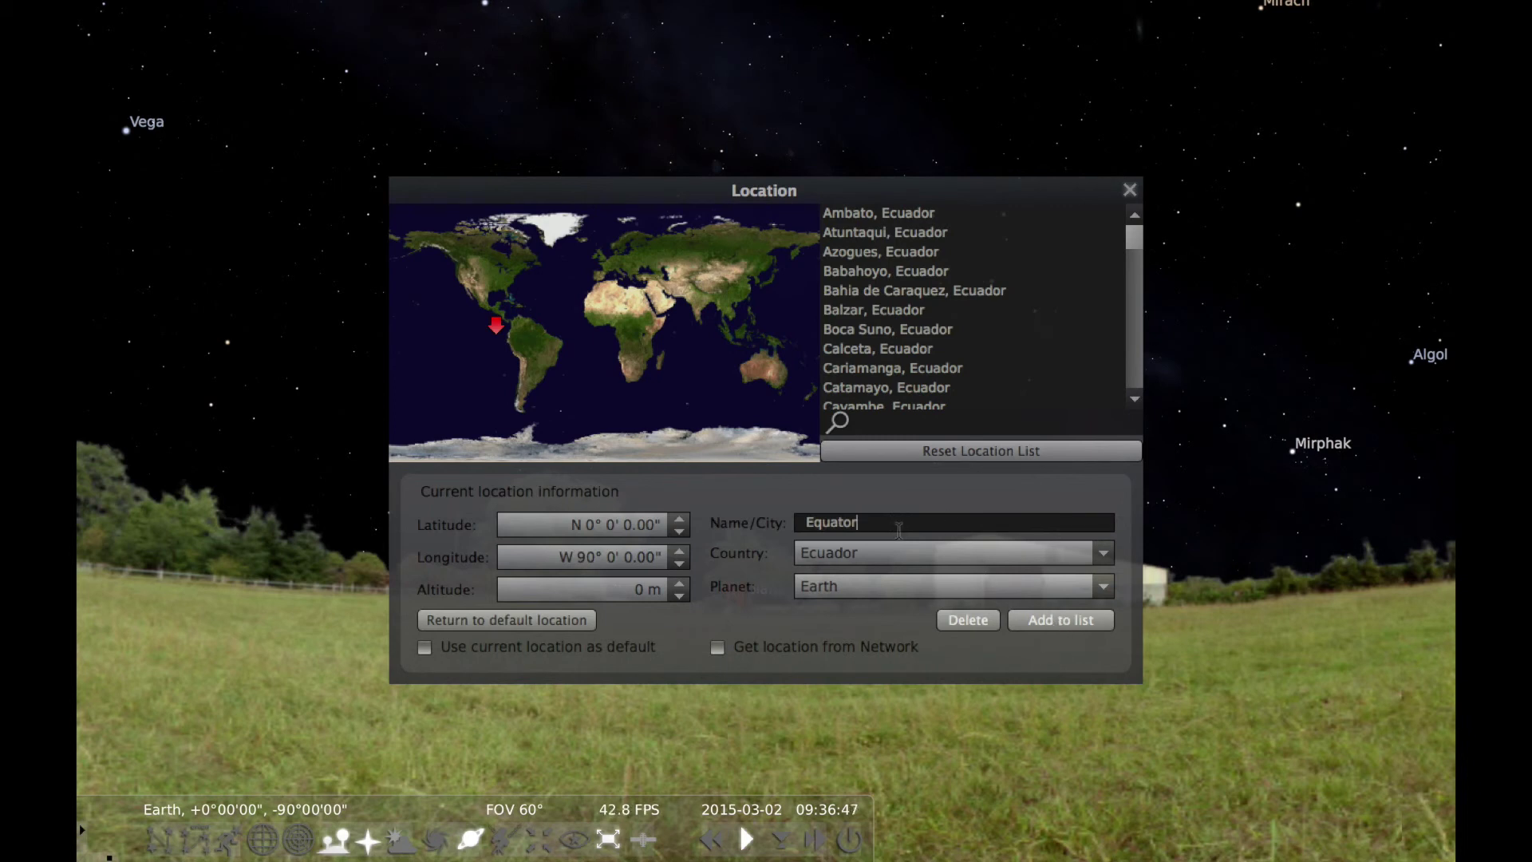
{"action": "key", "text": "Return"}
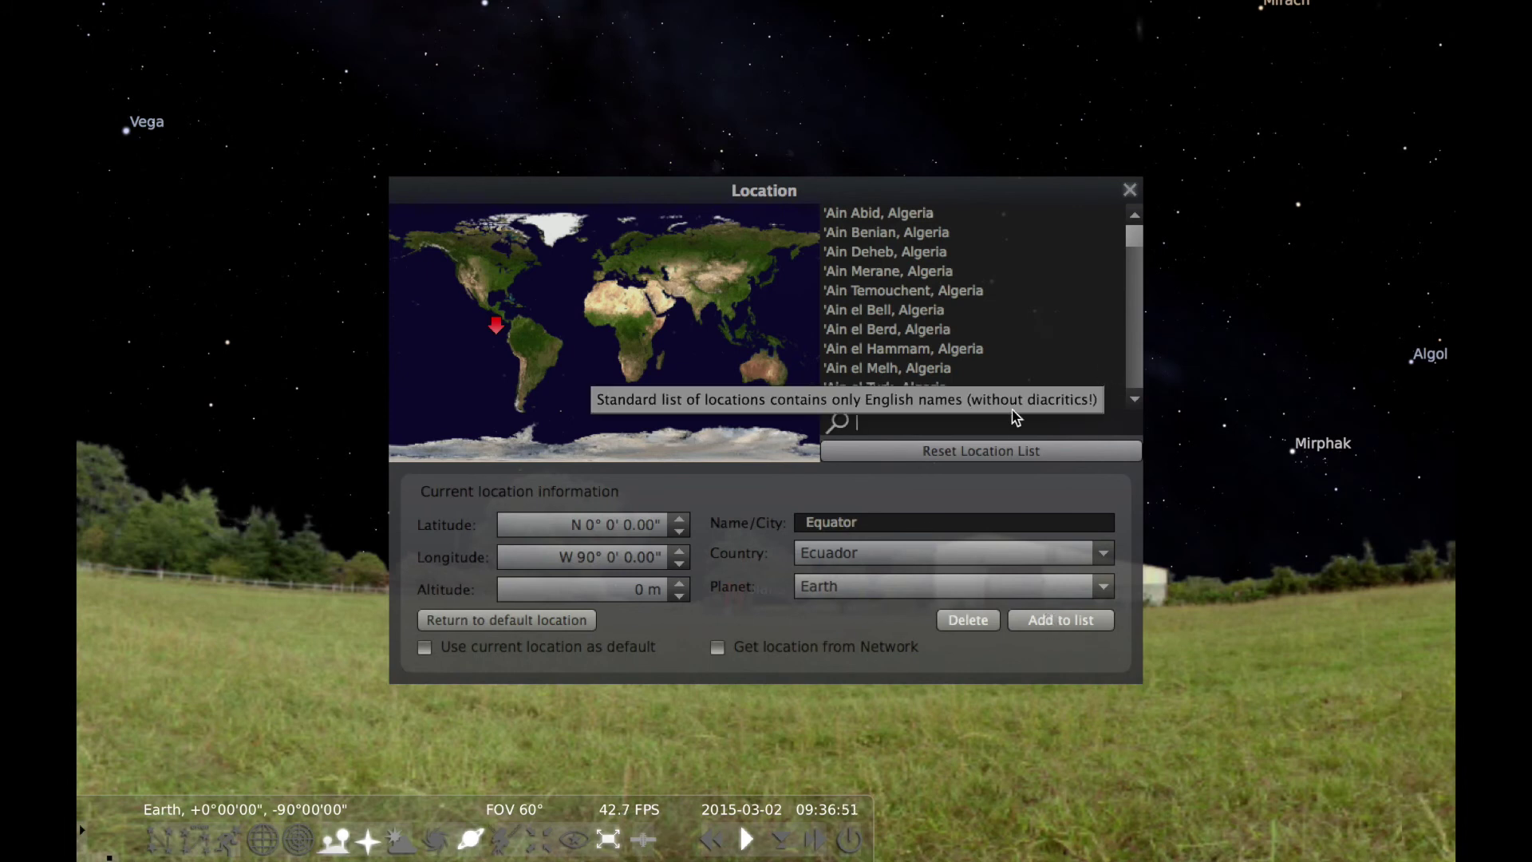
- Reset the location list, search 'equato', and make Equator, Ecuador the current location
{"action": "left_click", "coordinate": [994, 454]}
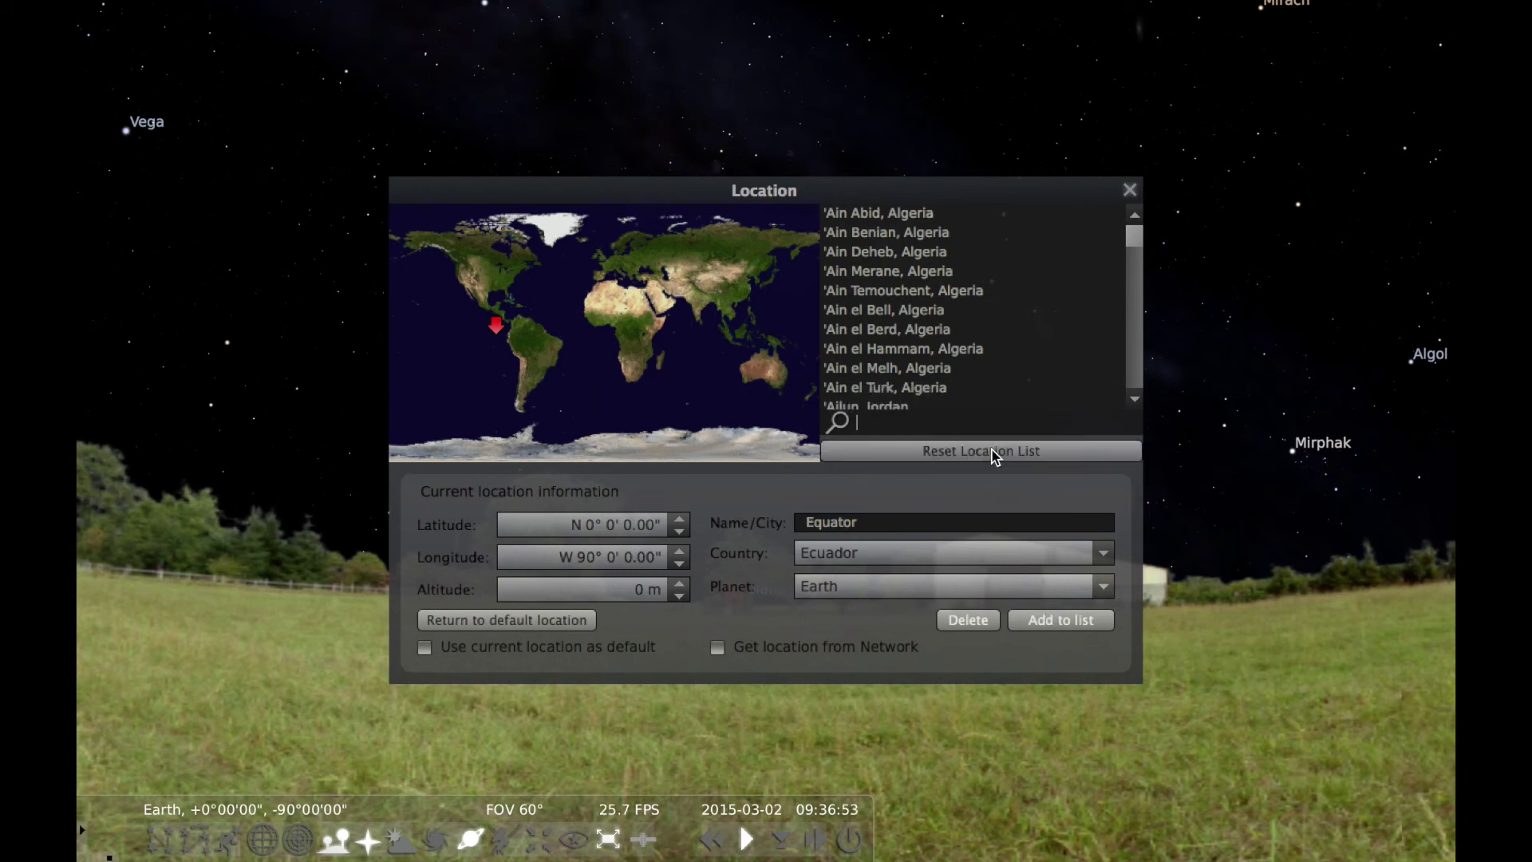
{"action": "type", "text": "e"}
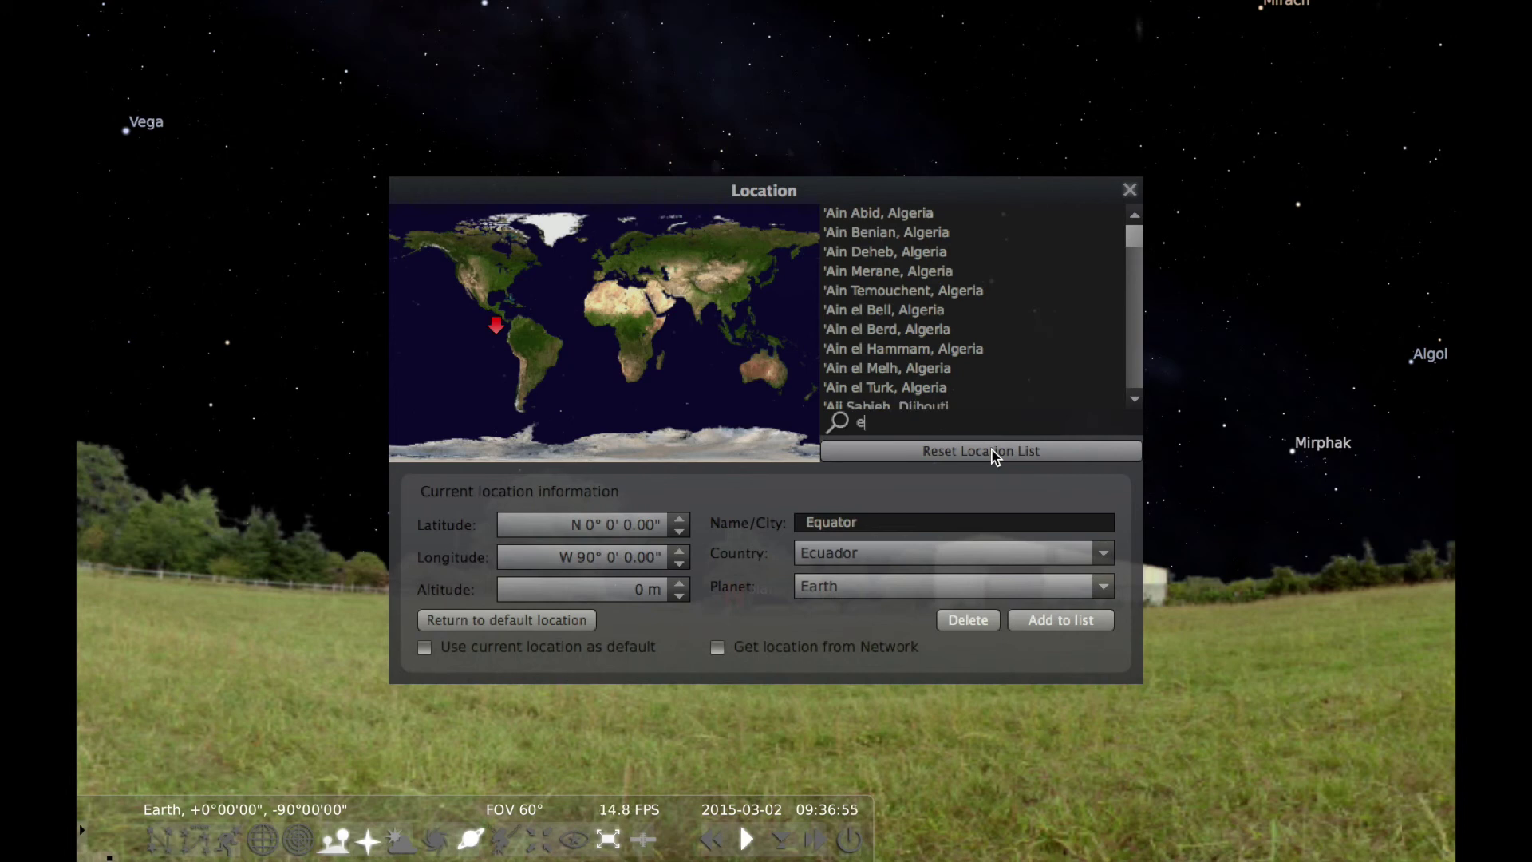
{"action": "type", "text": "q"}
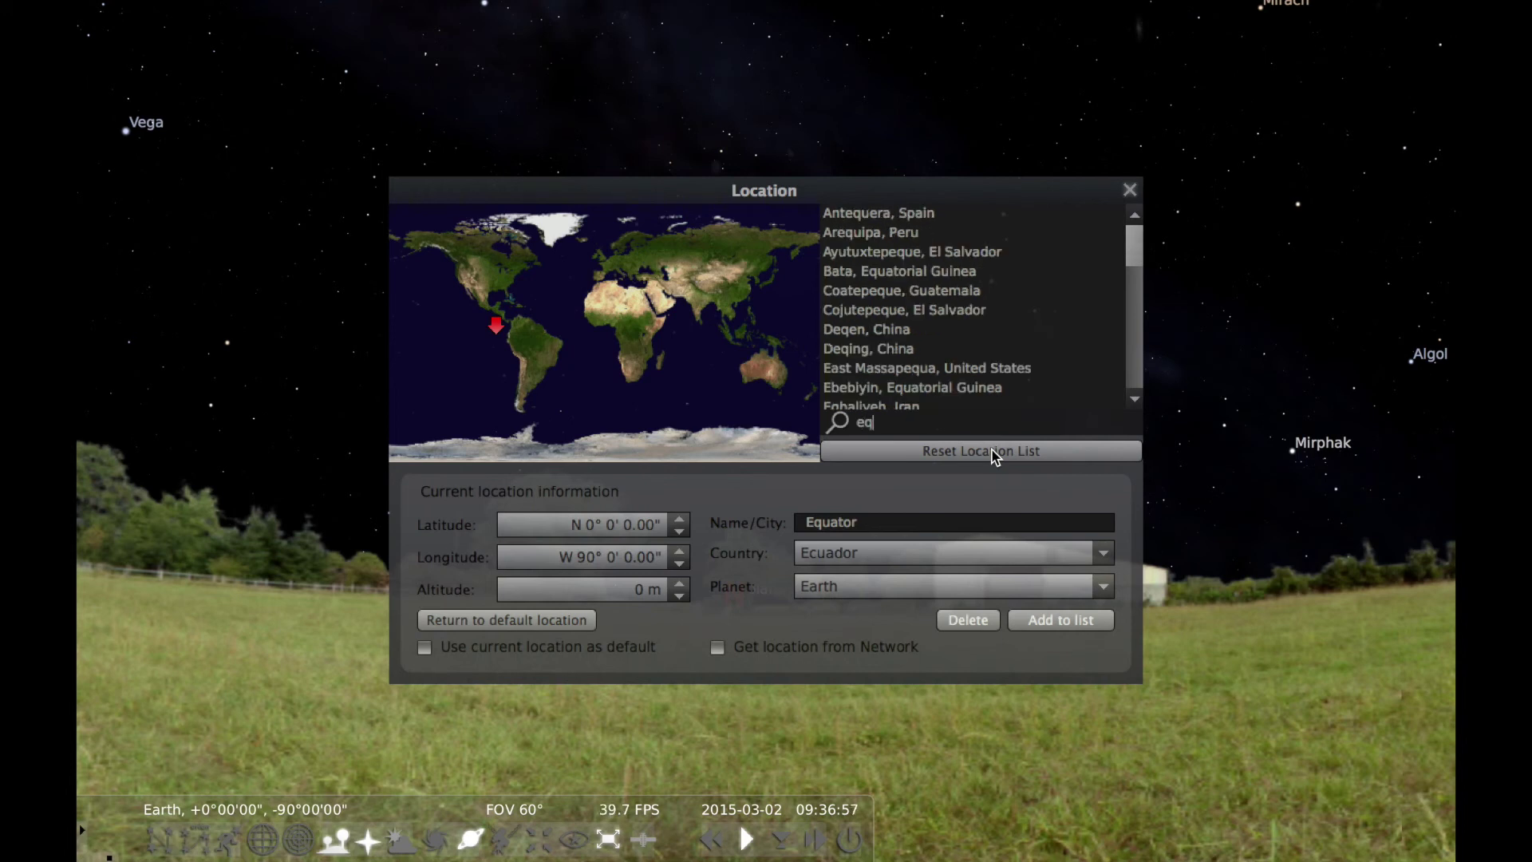
{"action": "type", "text": "u"}
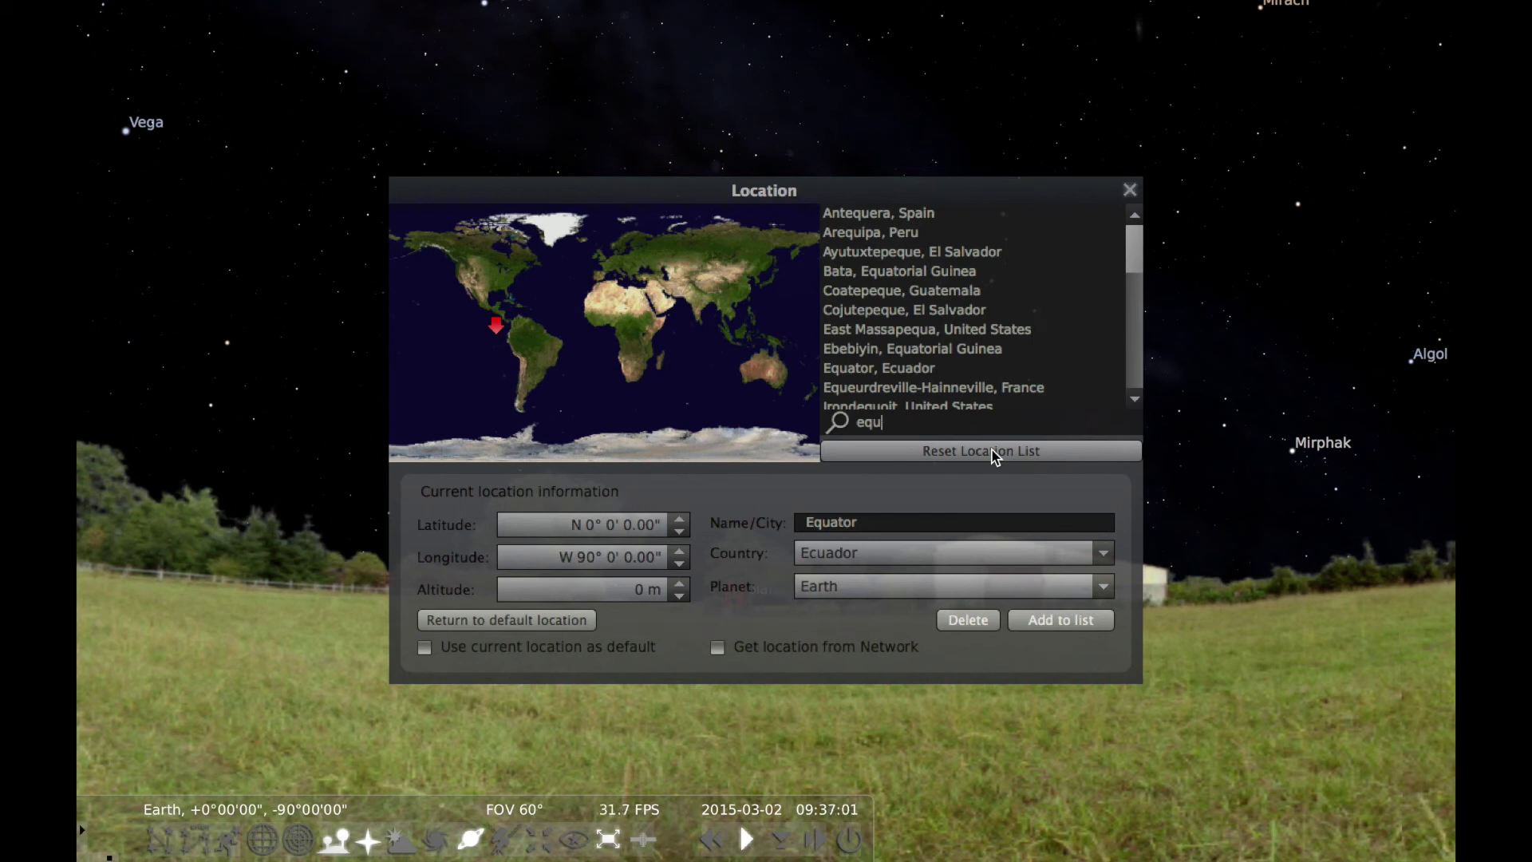
{"action": "type", "text": "ato"}
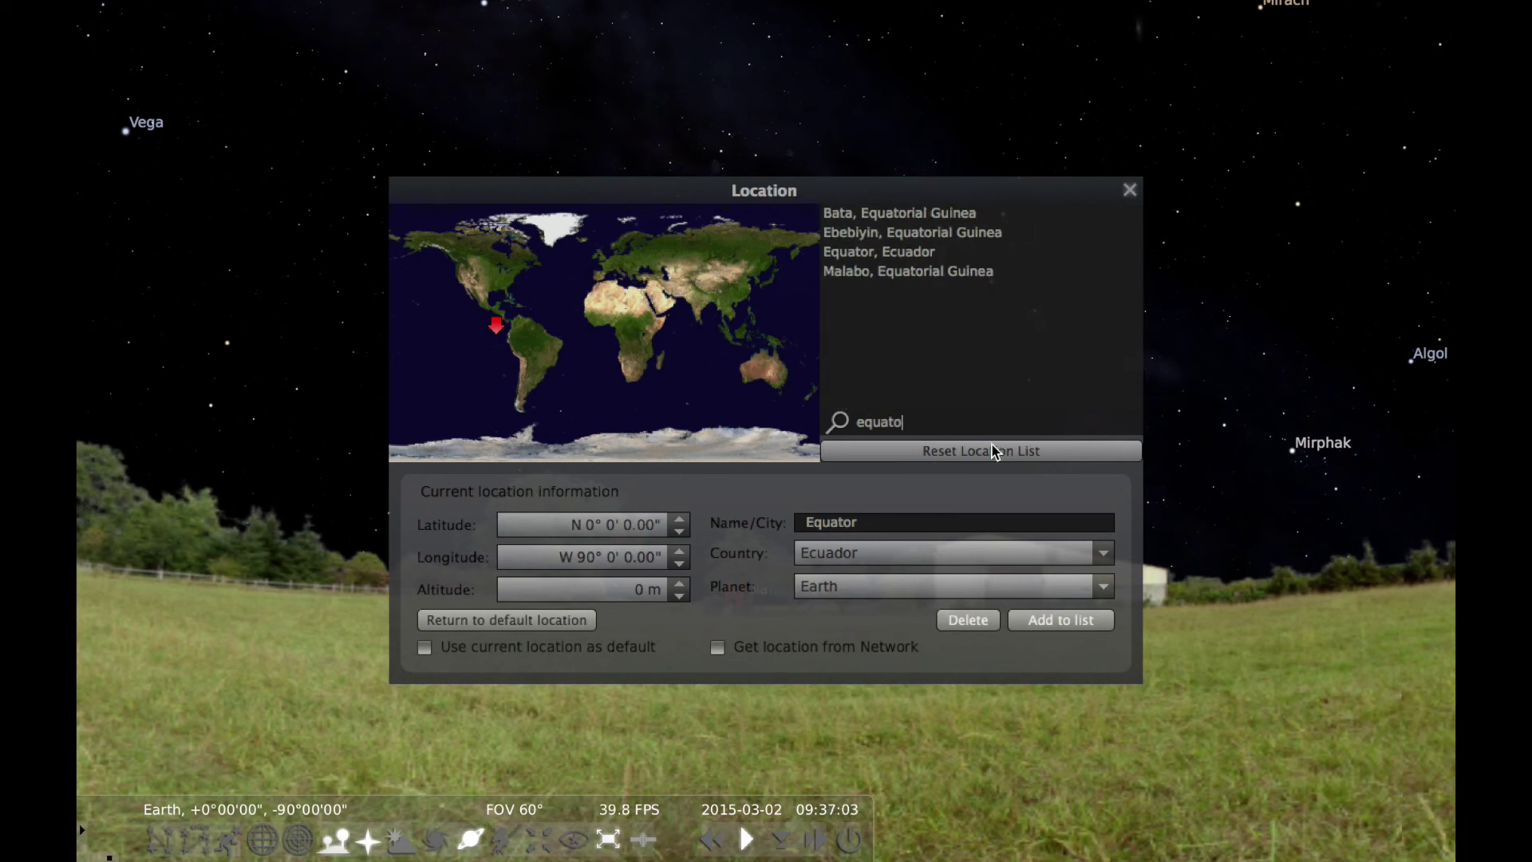
{"action": "left_click", "coordinate": [888, 254]}
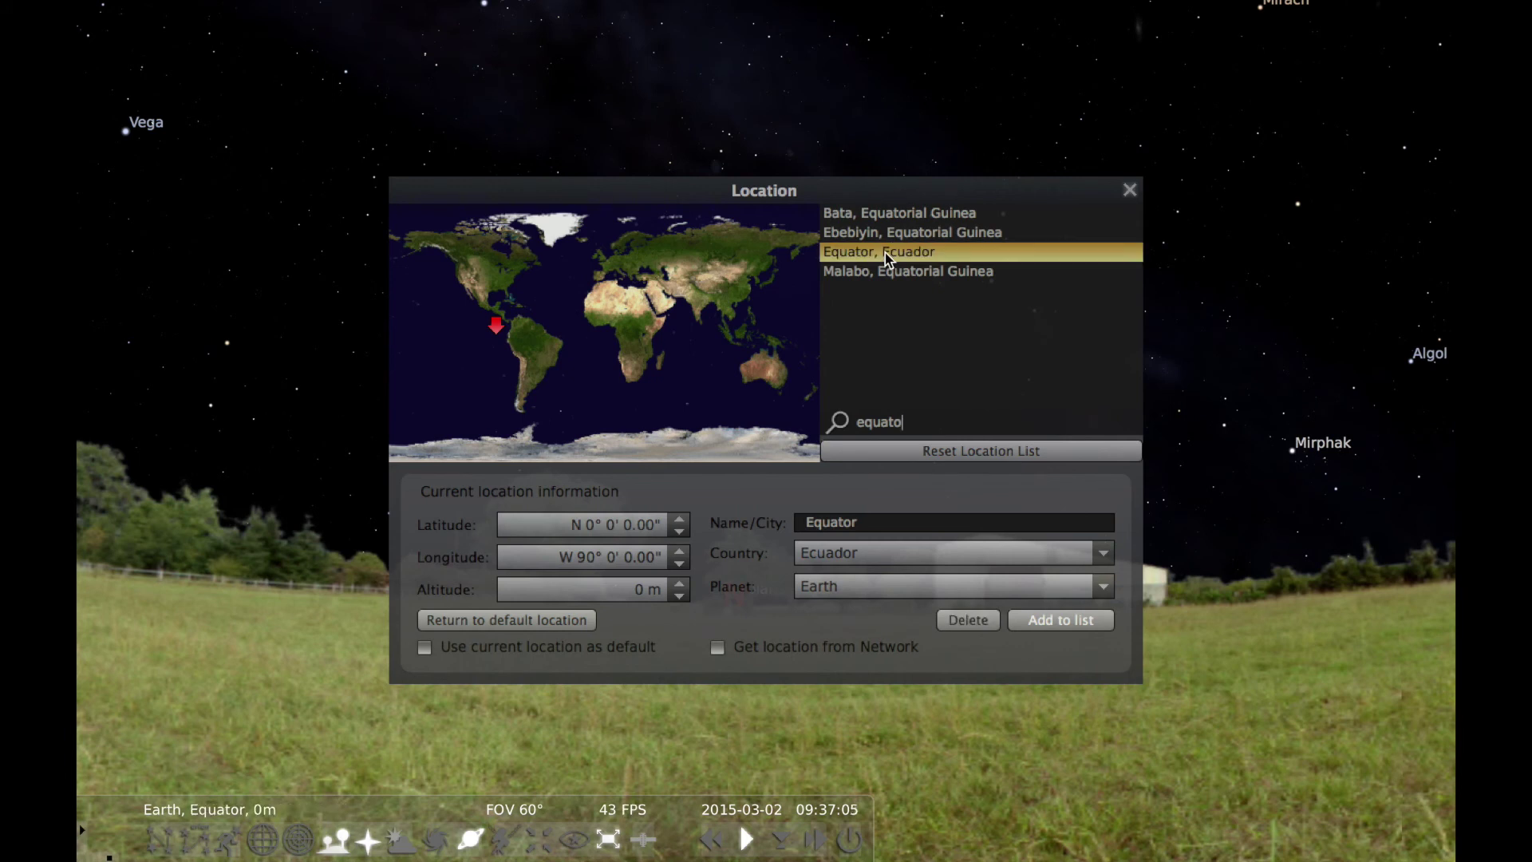
- Return to the default Seattle location and toggle the atmosphere on, then off
{"action": "left_click", "coordinate": [558, 628]}
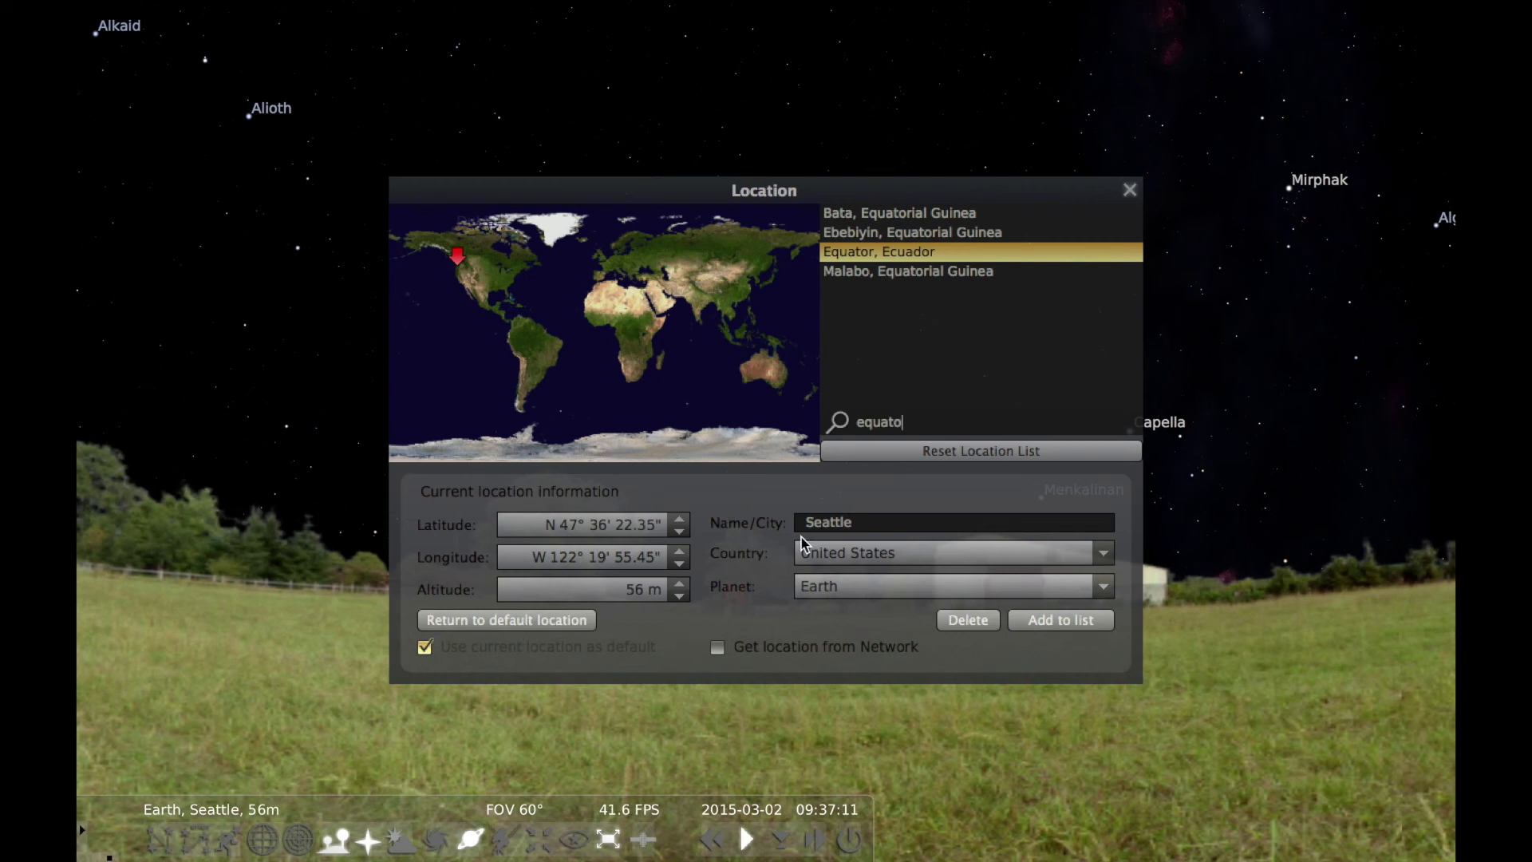
{"action": "left_click", "coordinate": [404, 852]}
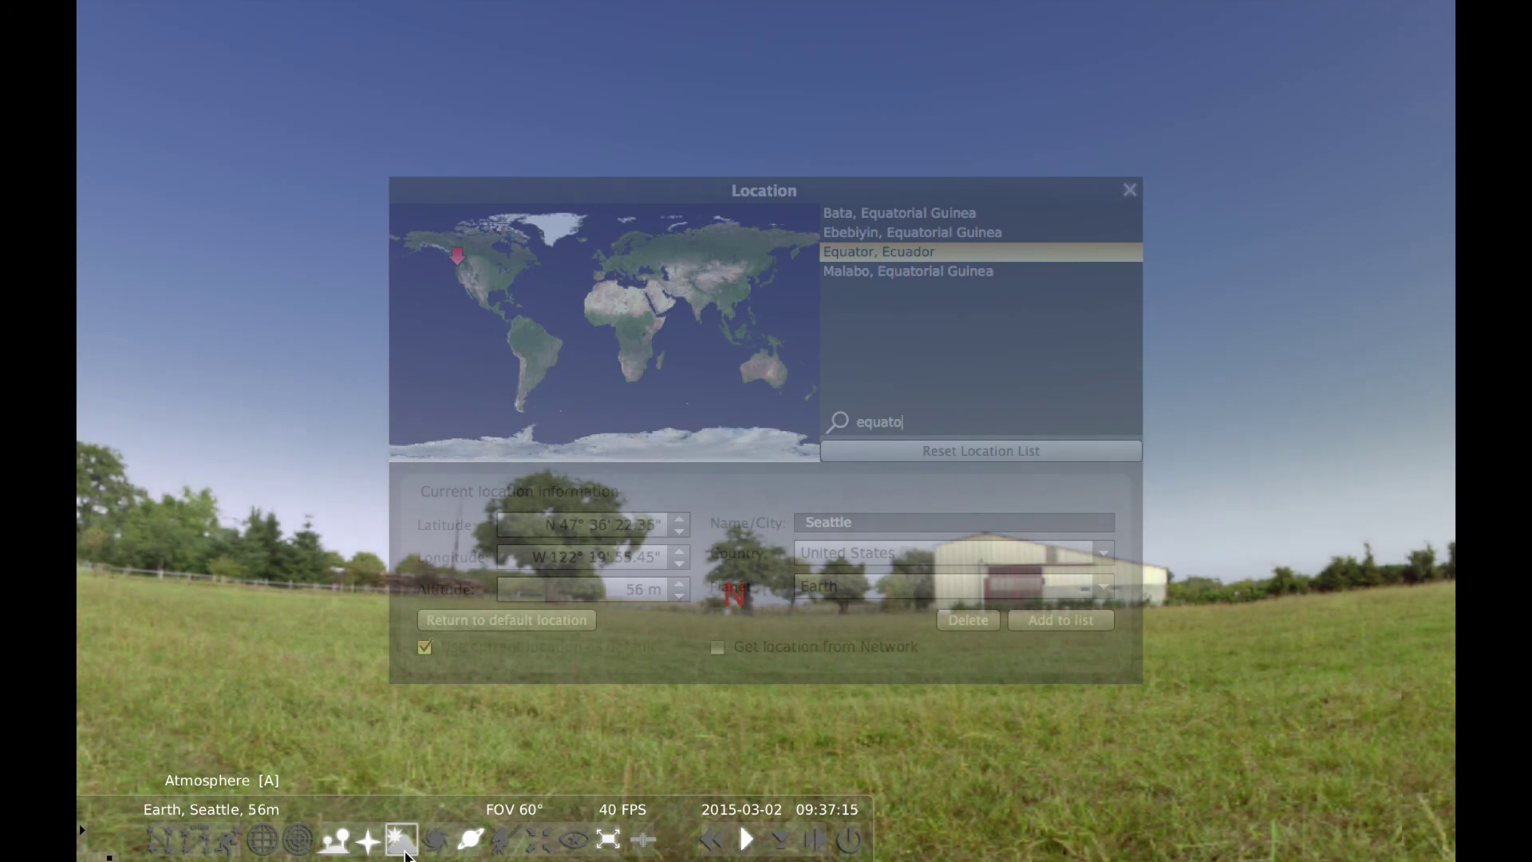
{"action": "left_click", "coordinate": [405, 852]}
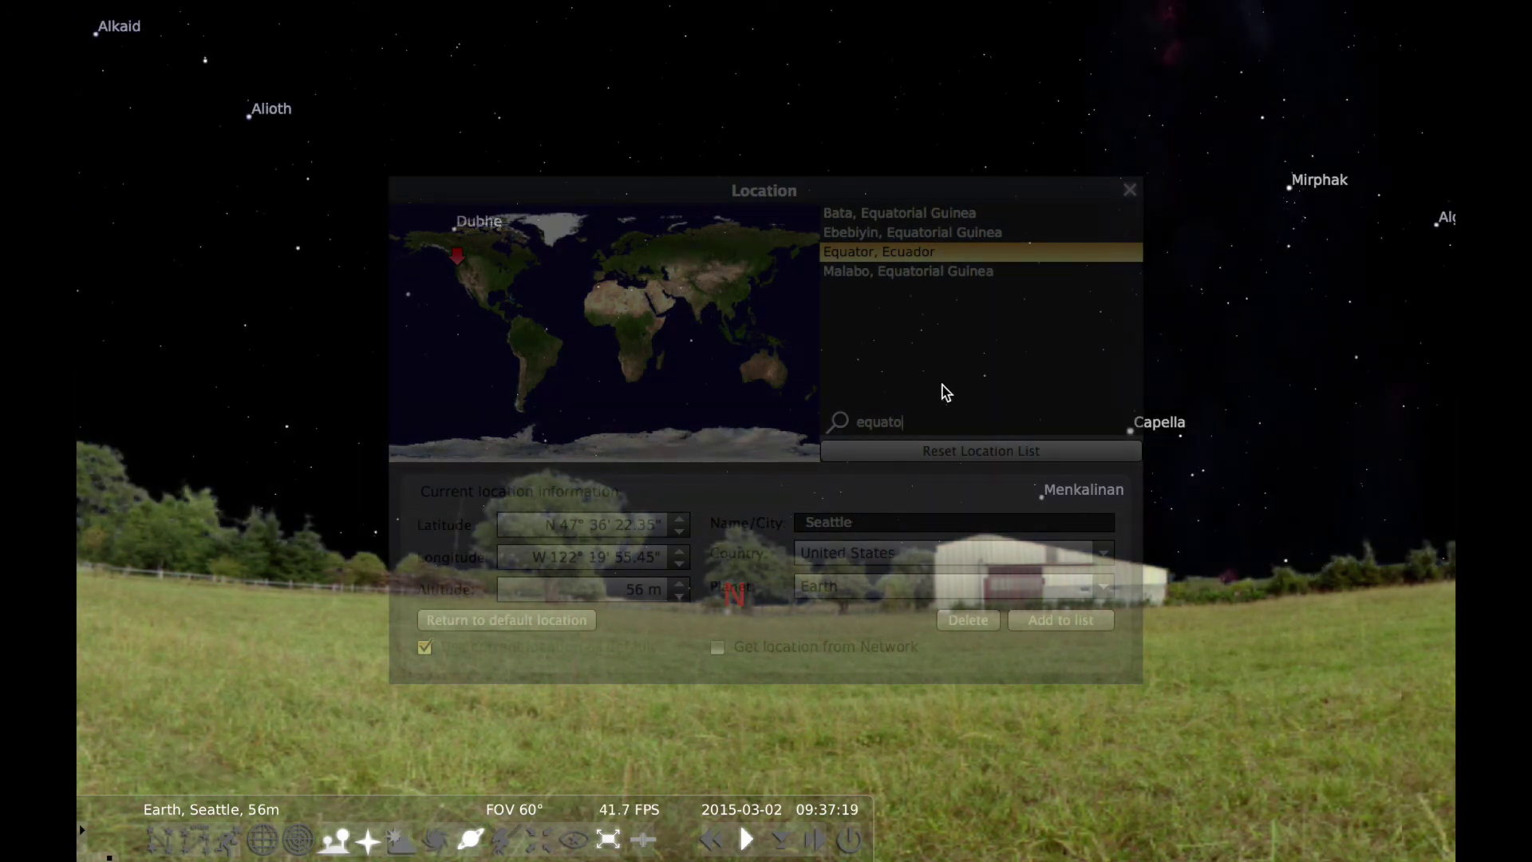
- Search 'north pol', select the saved North Pole location, then return to default Seattle
{"action": "left_click", "coordinate": [957, 452]}
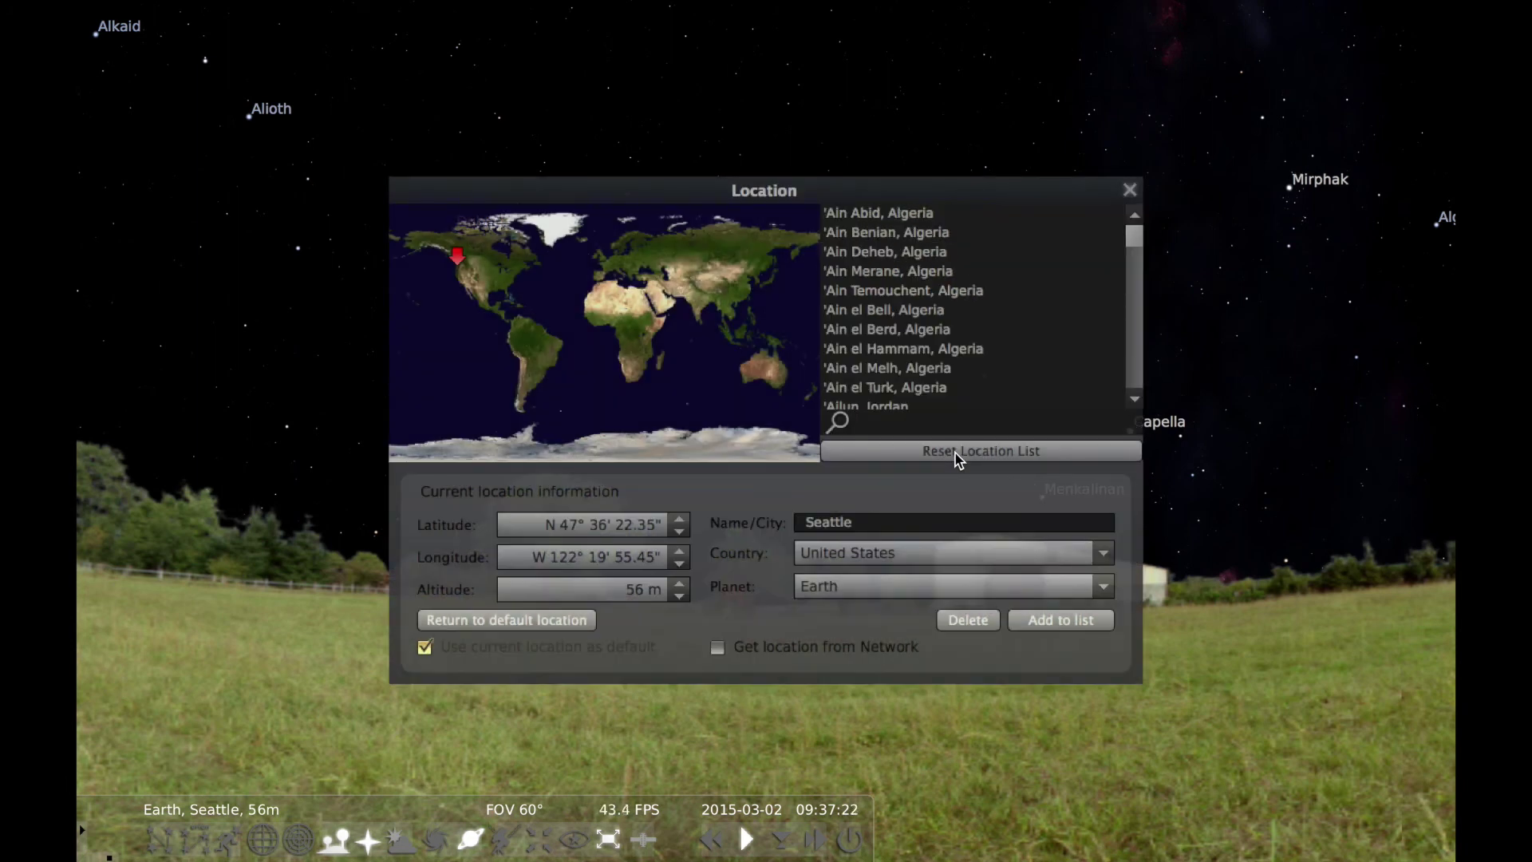
{"action": "type", "text": "north pol"}
{"action": "left_click", "coordinate": [941, 217]}
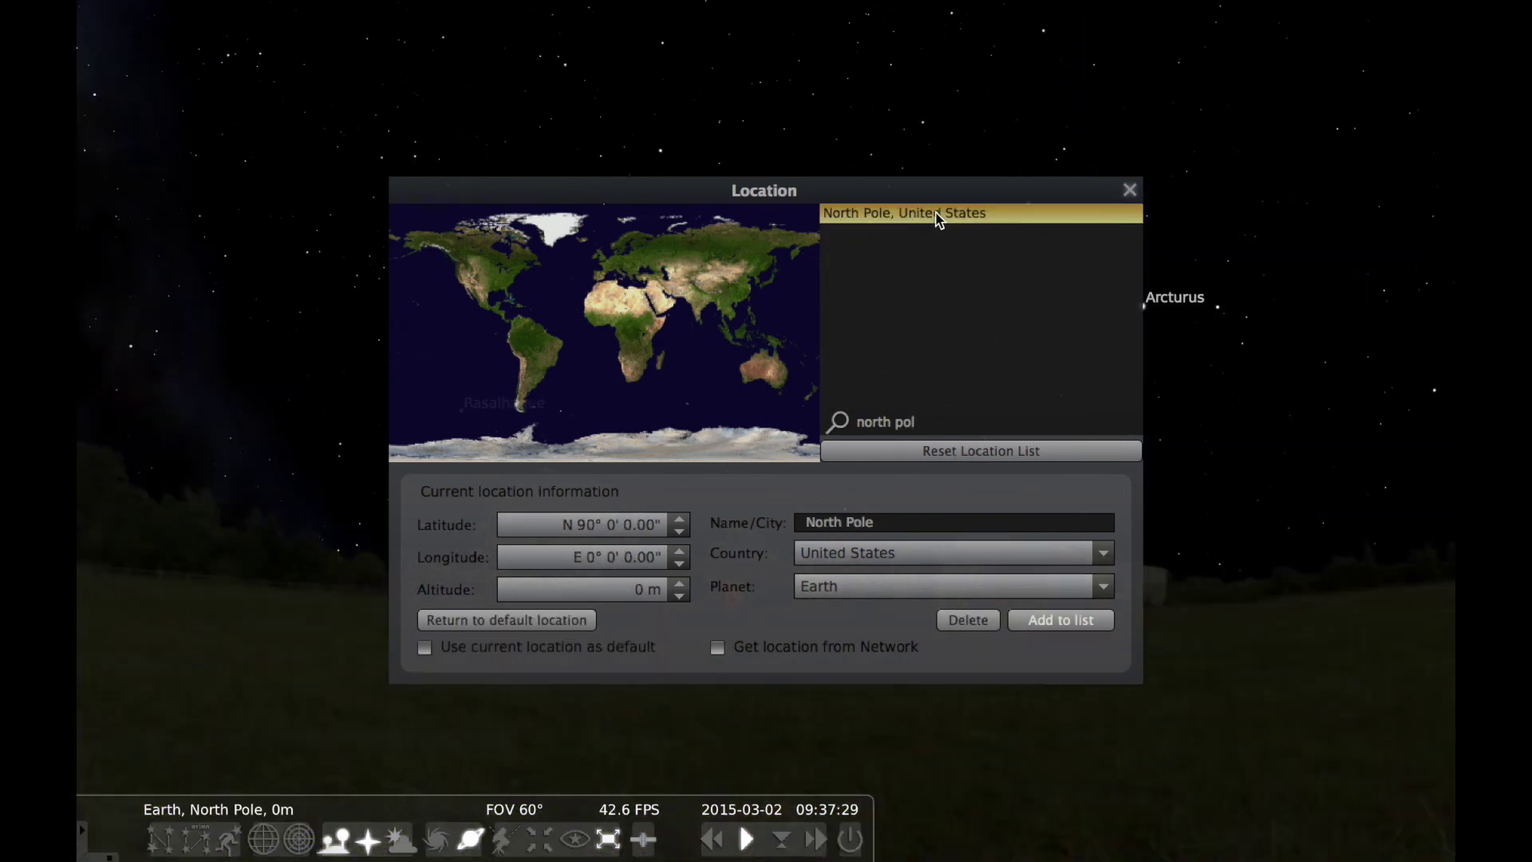
{"action": "left_click", "coordinate": [517, 621]}
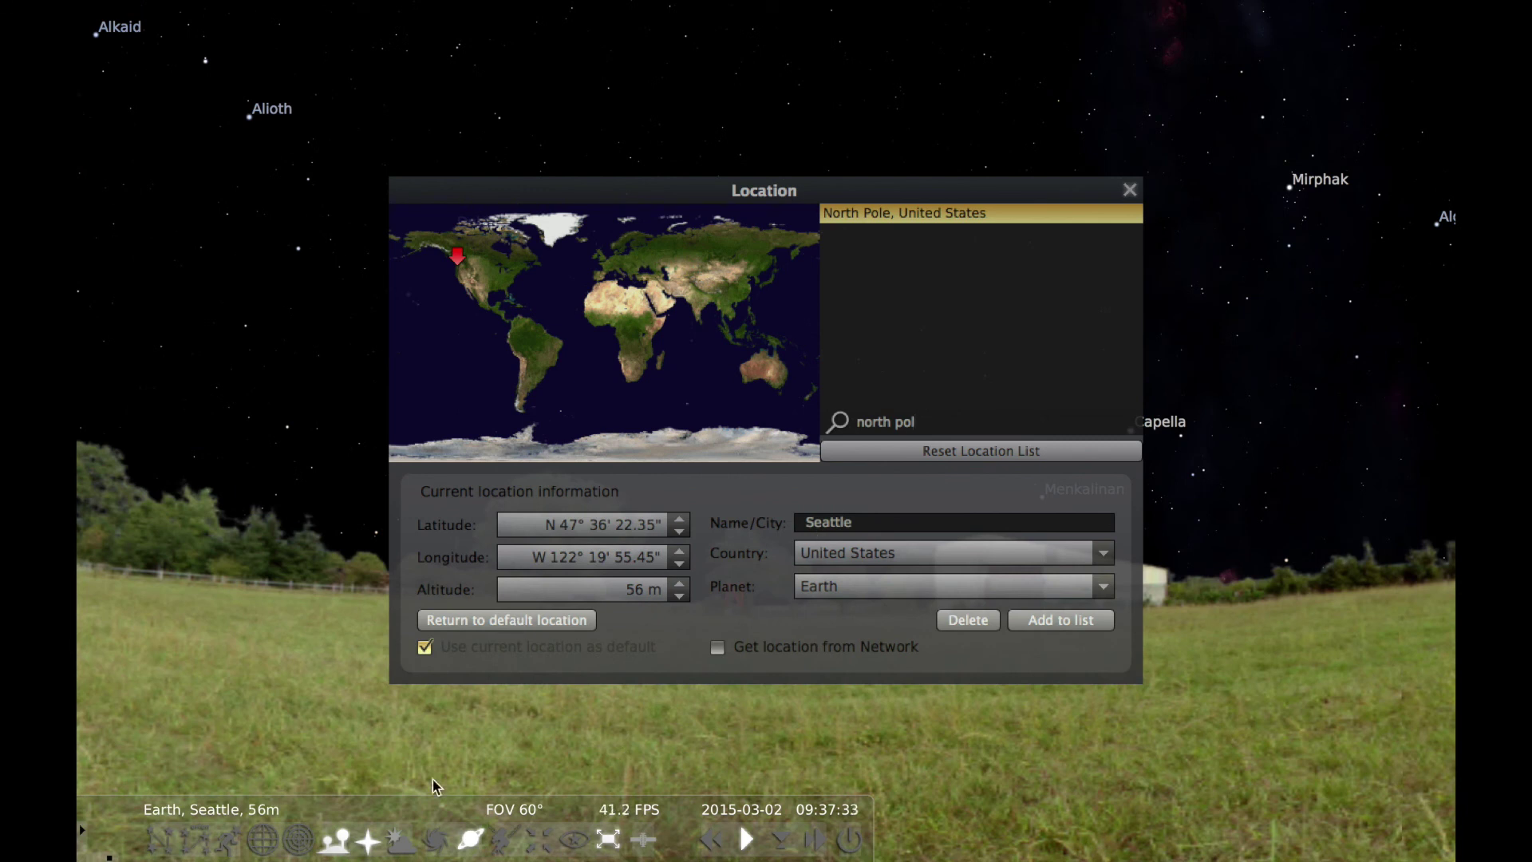
- Turn the atmosphere back on and close the Location window
{"action": "left_click", "coordinate": [398, 849]}
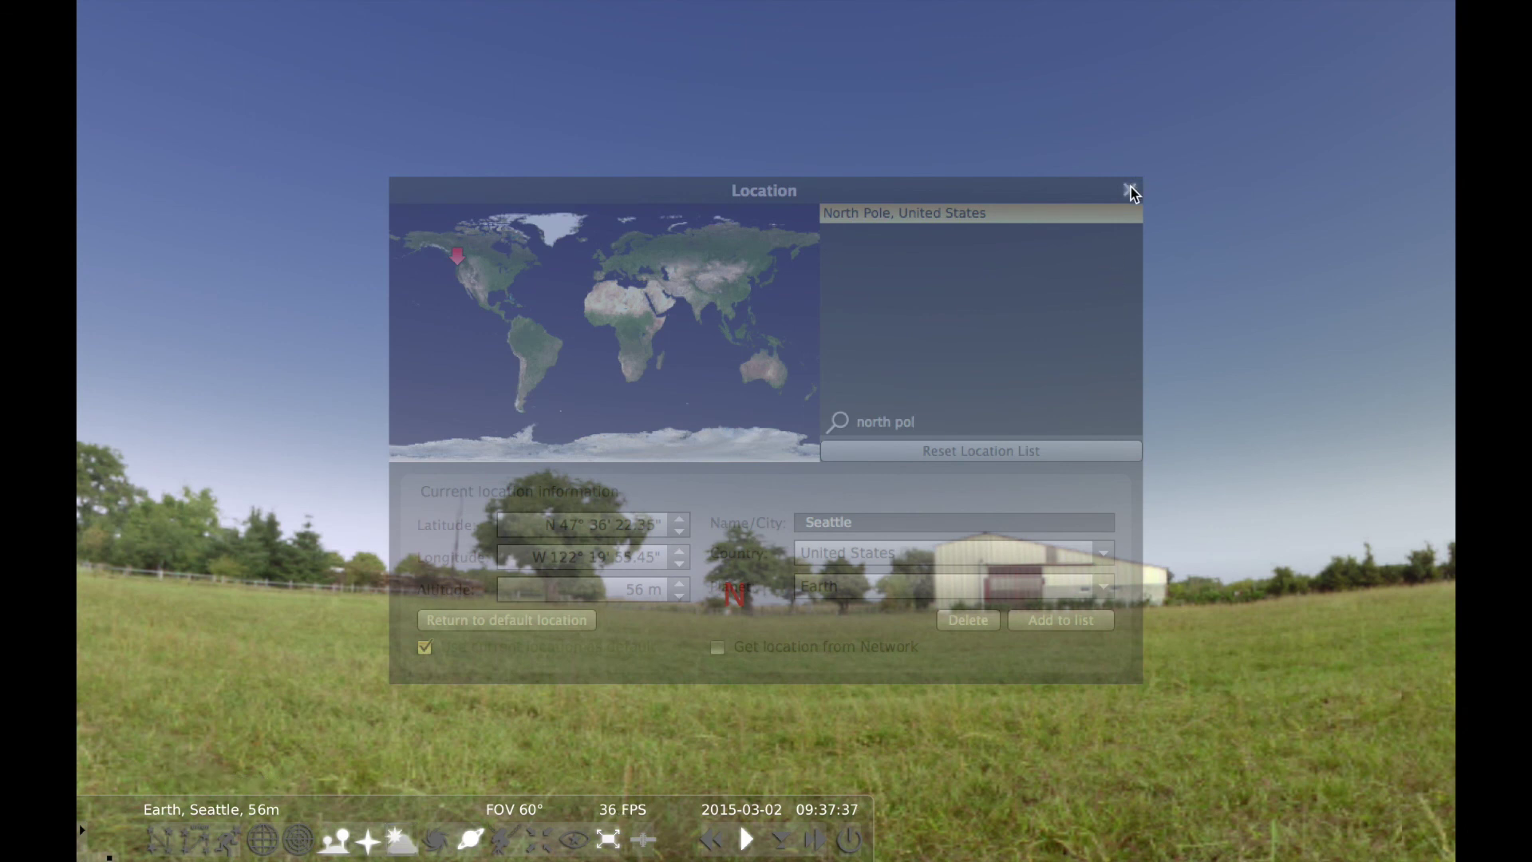
{"action": "left_click", "coordinate": [1133, 187]}
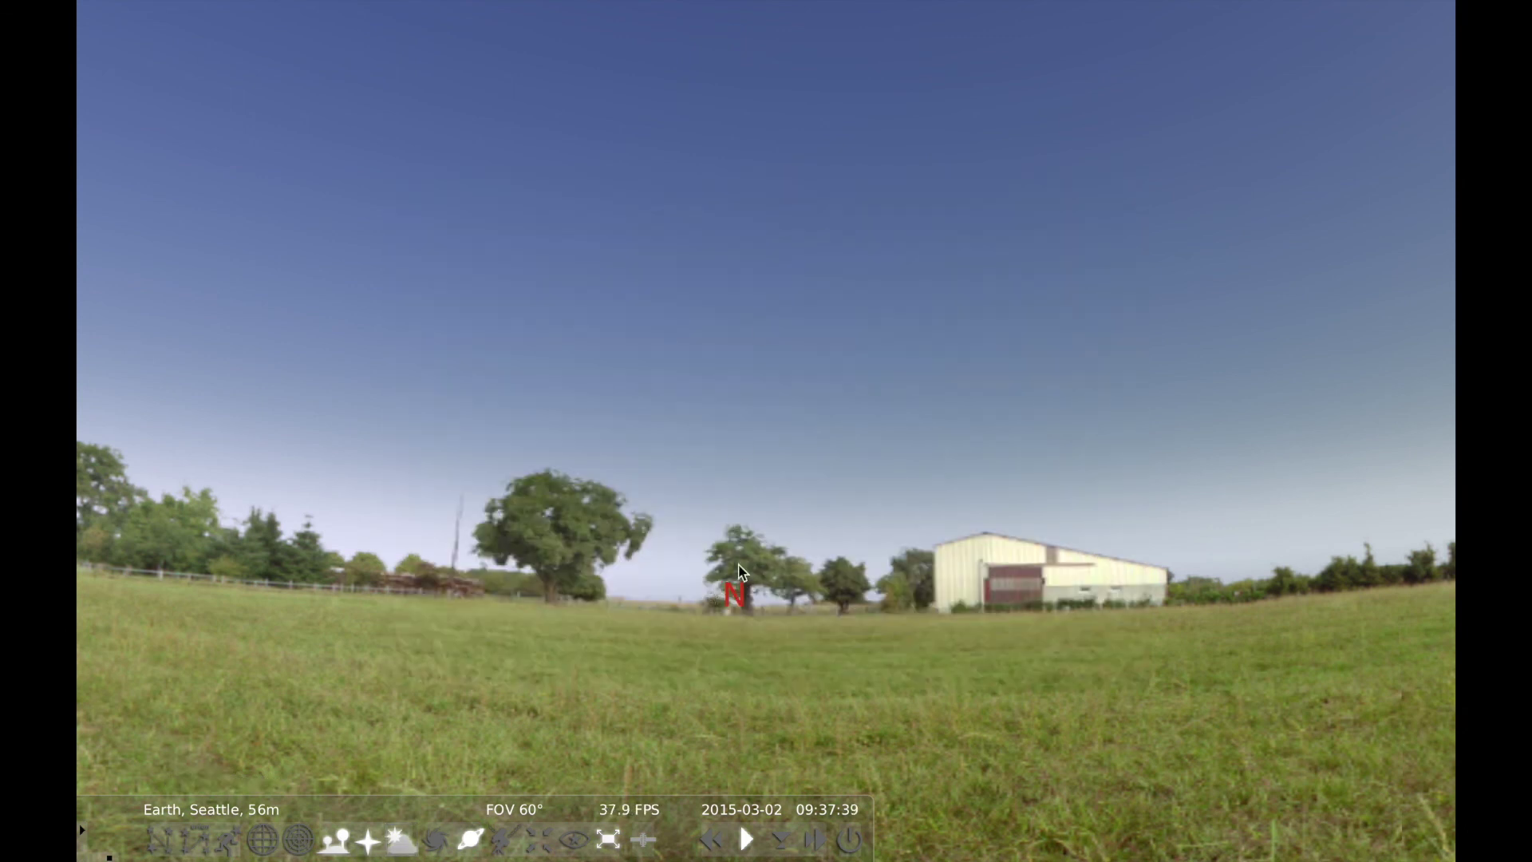